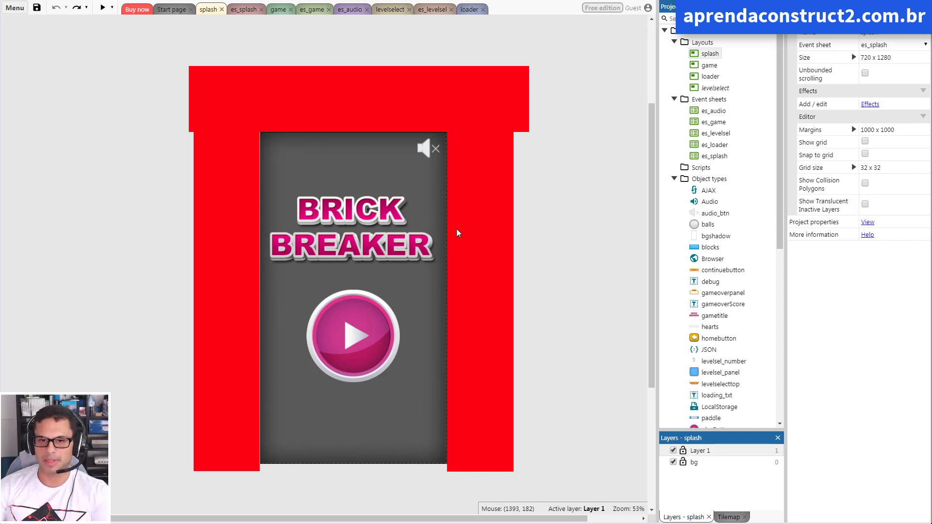
Launch a game preview and resize the Chrome preview window to show the whole game
click(102, 9)
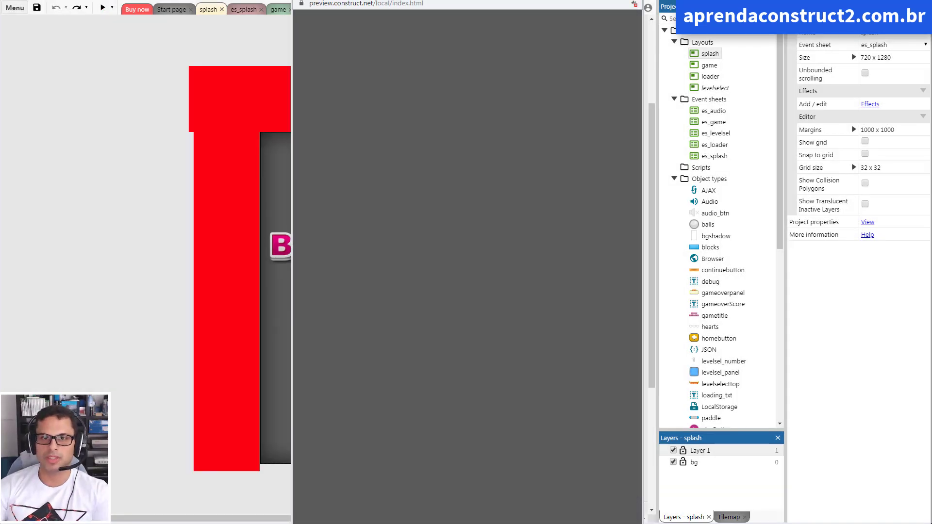
drag(462, 202, 482, 217)
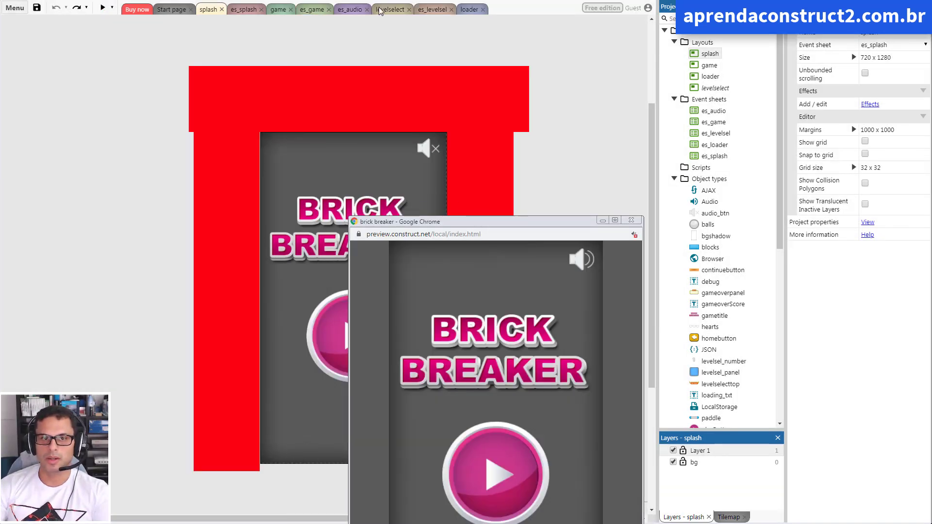
drag(379, 13, 378, 13)
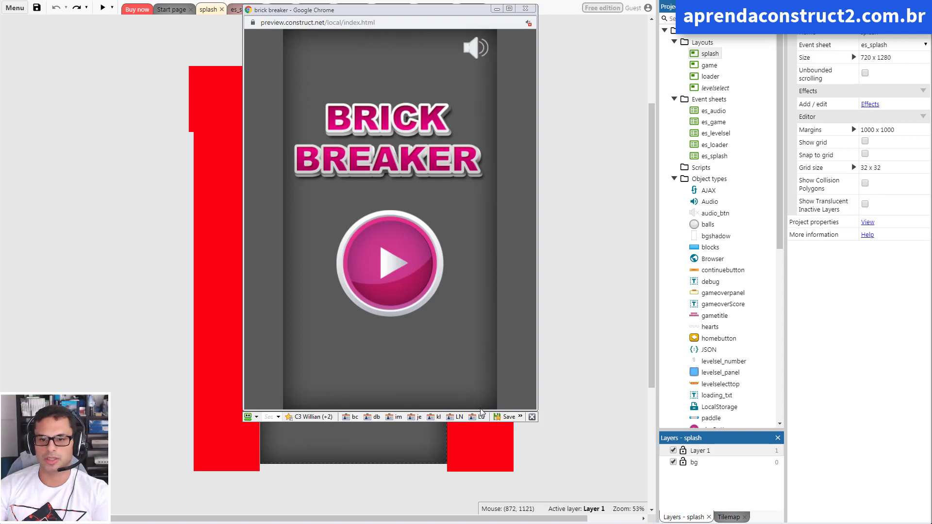
drag(485, 489, 485, 506)
Start from the title screen, choose level 1 and play until Game Over with score 40
click(390, 314)
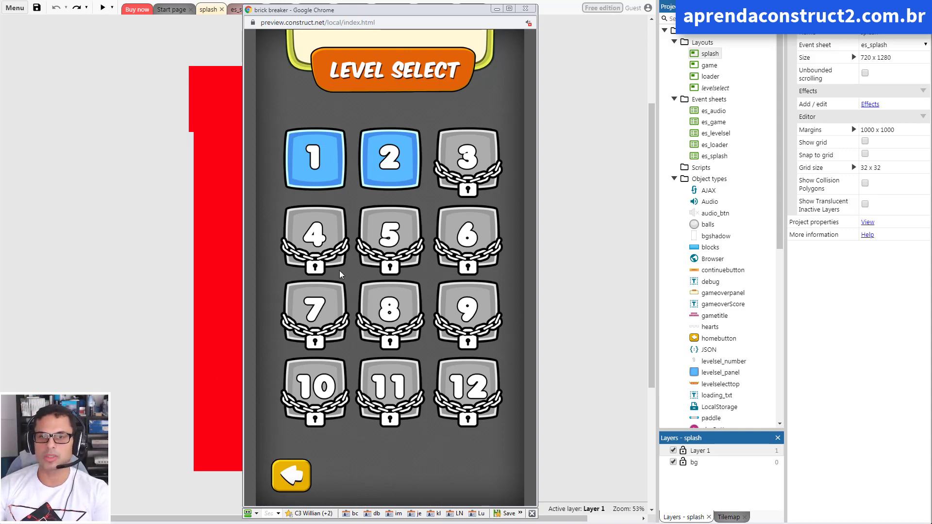
click(293, 478)
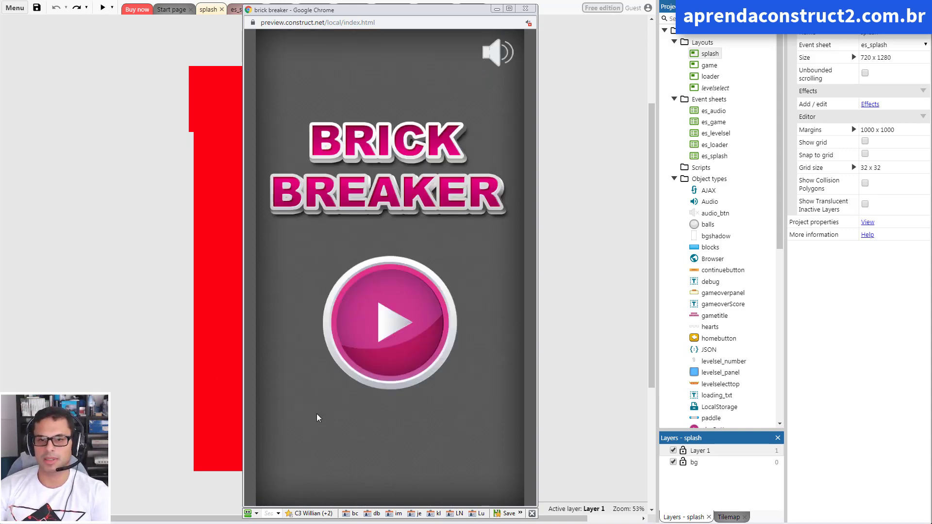
click(402, 339)
click(317, 163)
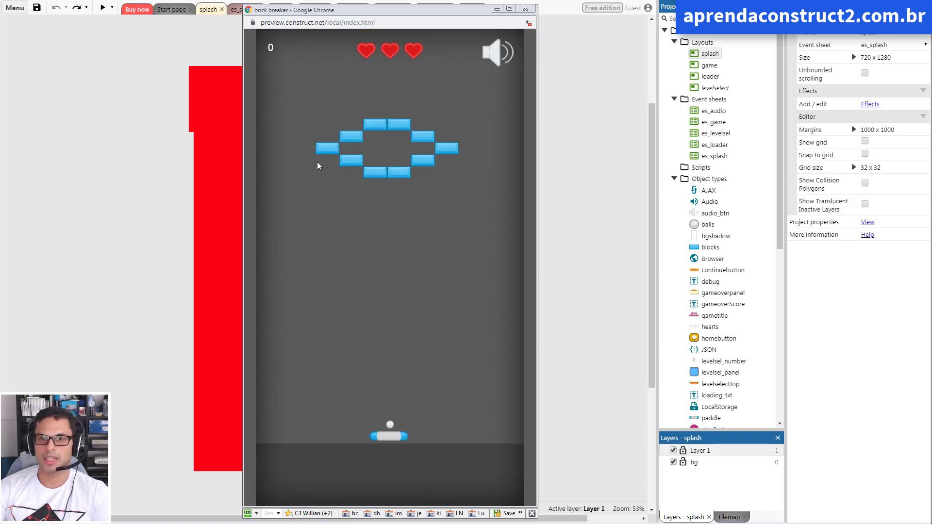
click(406, 479)
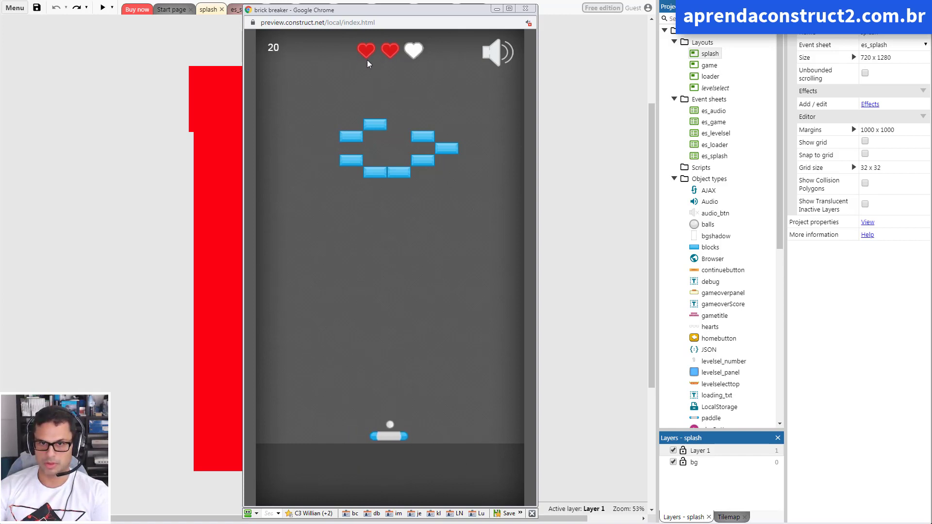
click(411, 445)
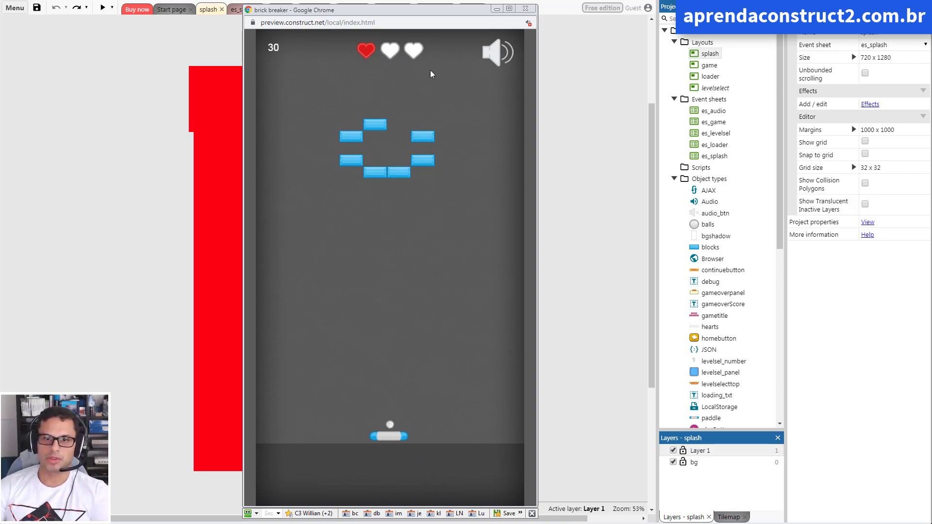
click(417, 459)
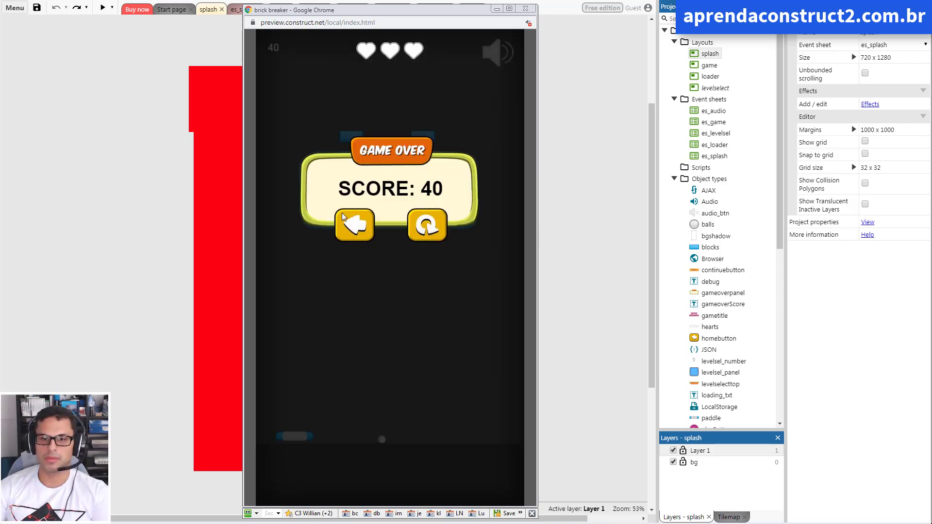
Replay level 1, relaunching the ball after a miss, until Game Over
click(428, 227)
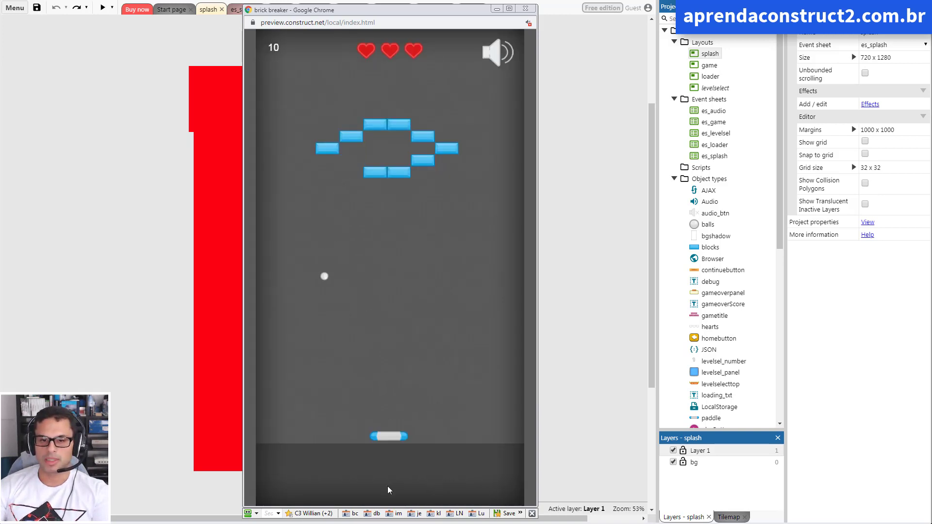
click(422, 415)
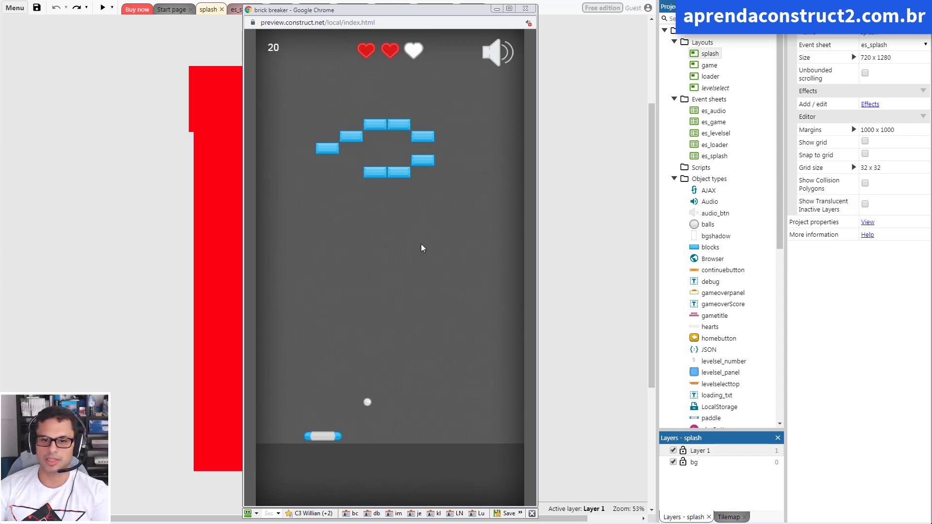
click(413, 277)
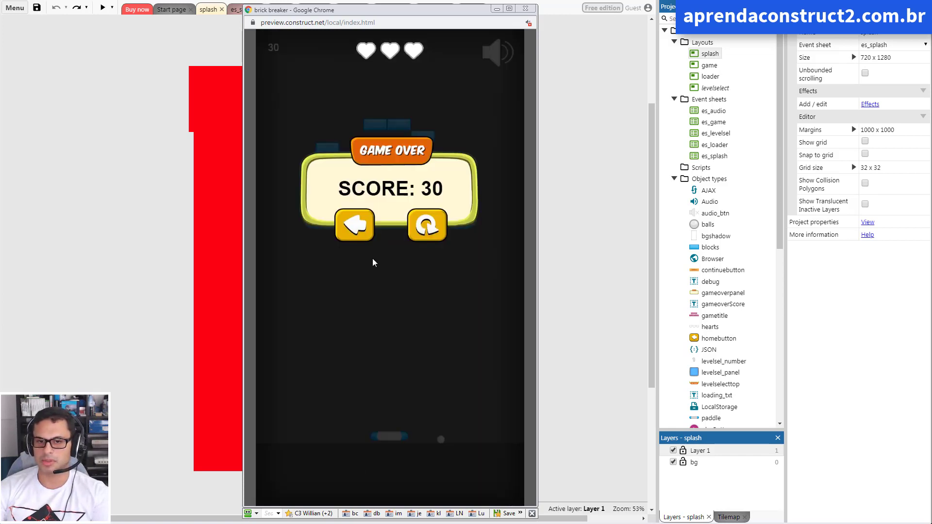
Return to the title screen, try level 2's multicoloured brick layout, then close the preview
click(349, 229)
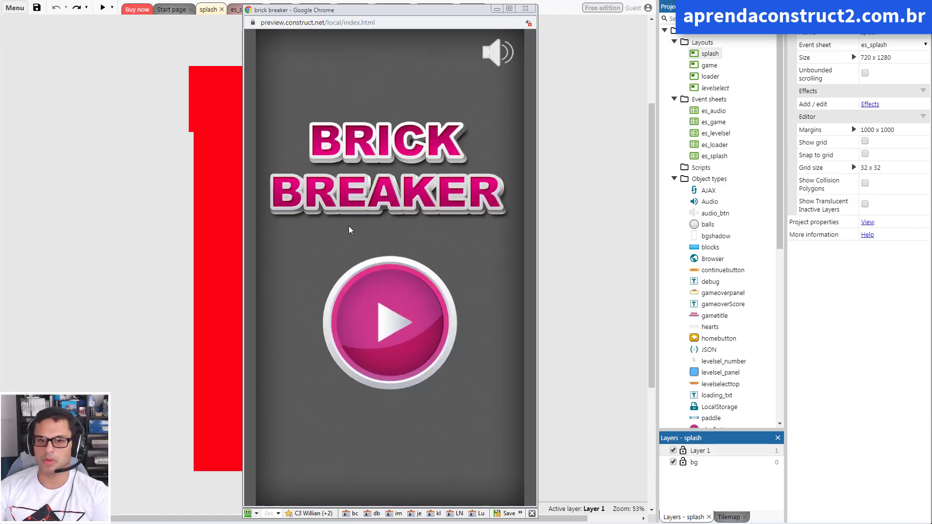
click(404, 327)
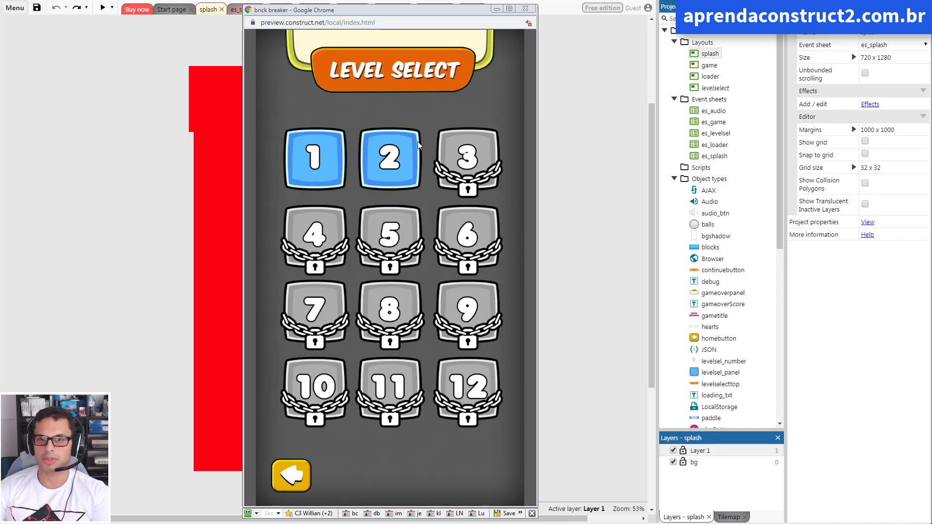
click(388, 165)
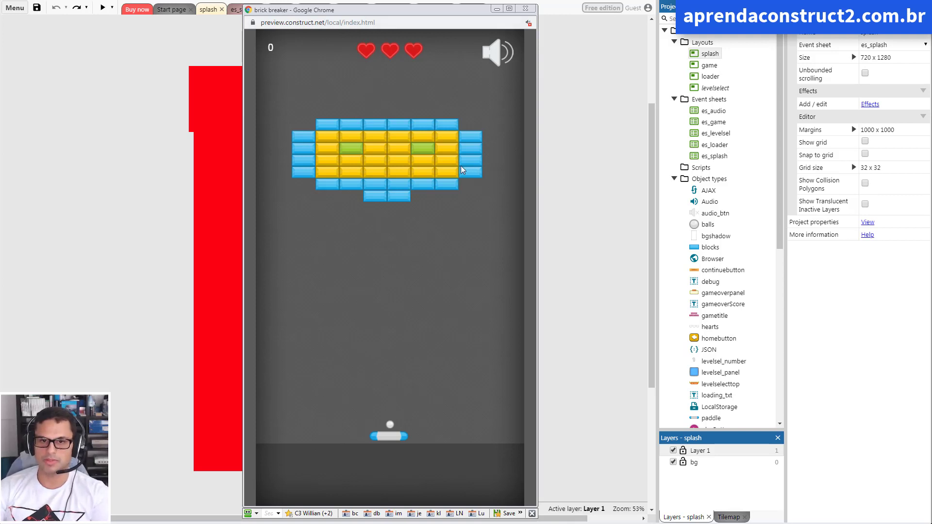
click(525, 9)
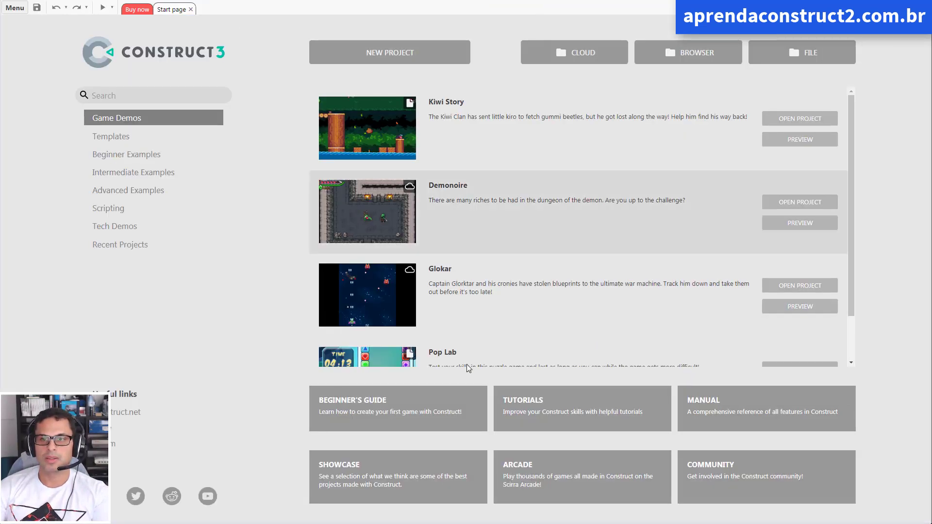
Open brick-breaker-2.1.c3p from disk and zoom around its game layout
click(806, 63)
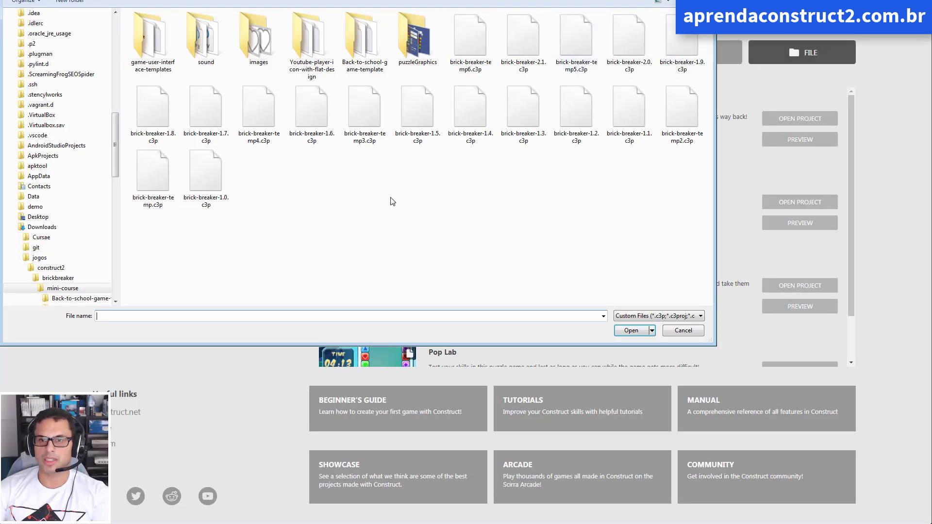
double_click(522, 69)
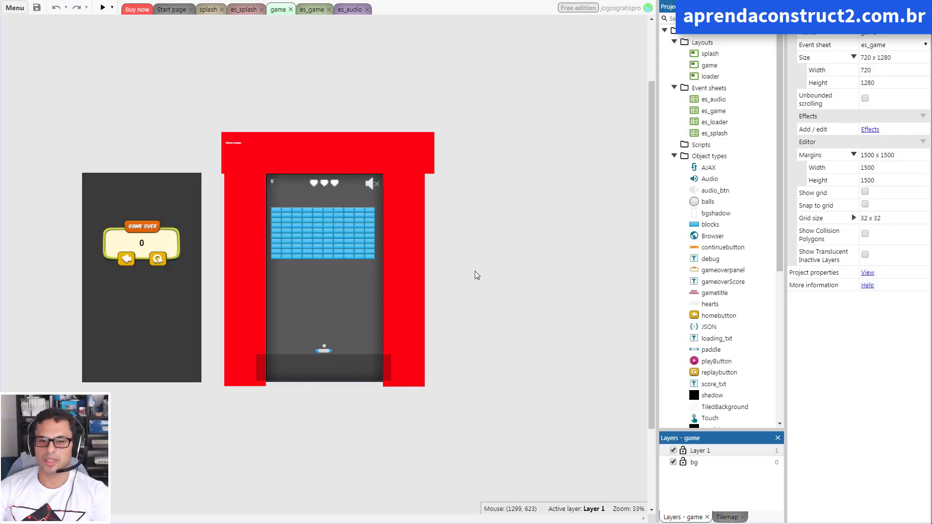
ctrl+scroll(369, 361, up, 2)
ctrl+scroll(340, 210, up, 2)
ctrl+scroll(486, 272, down, 2)
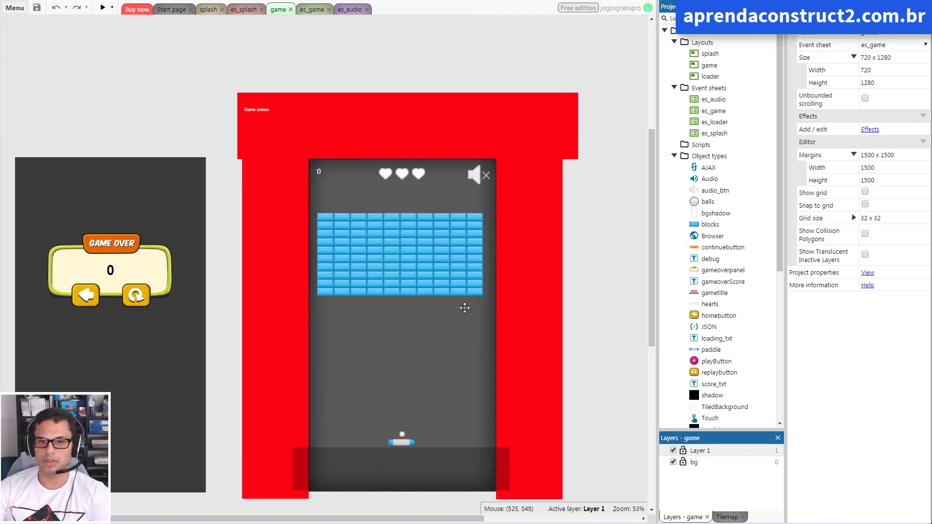
ctrl+scroll(486, 273, up, 2)
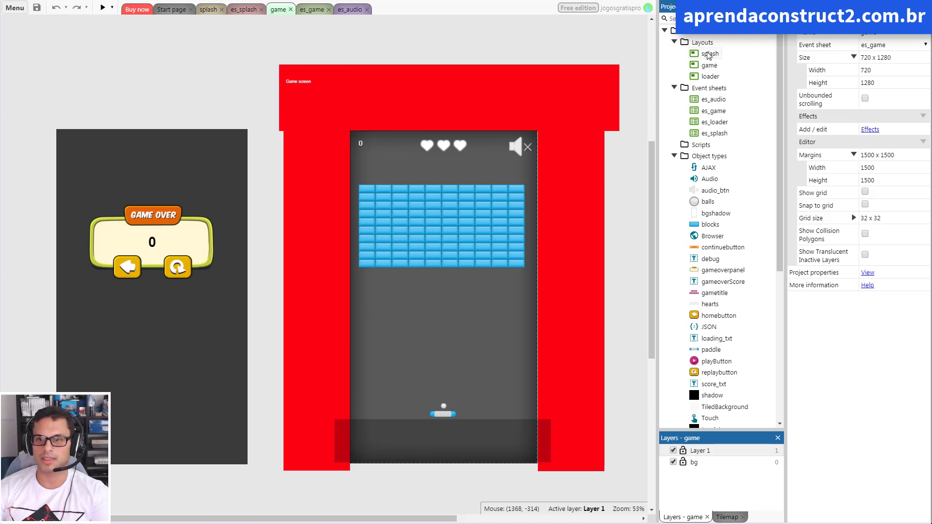
Duplicate the splash layout and name the copy levelselect
double_click(710, 55)
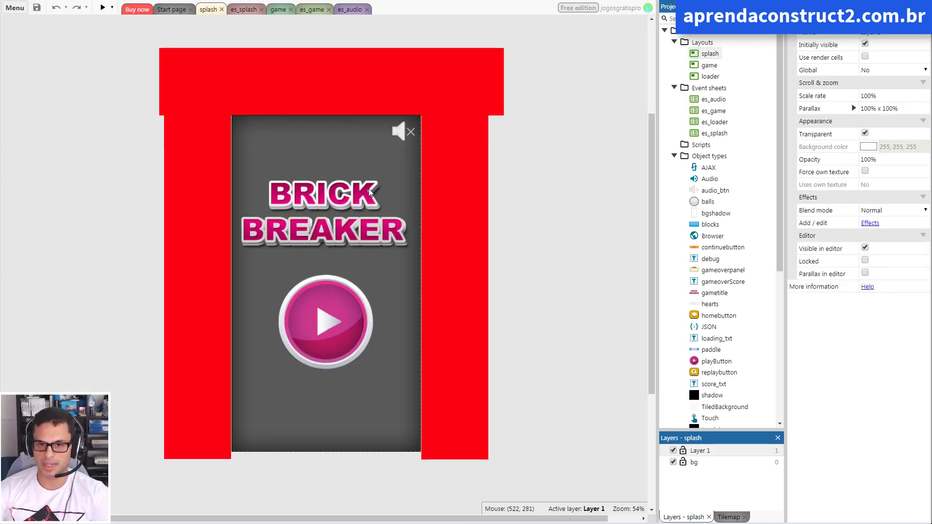
right_click(709, 54)
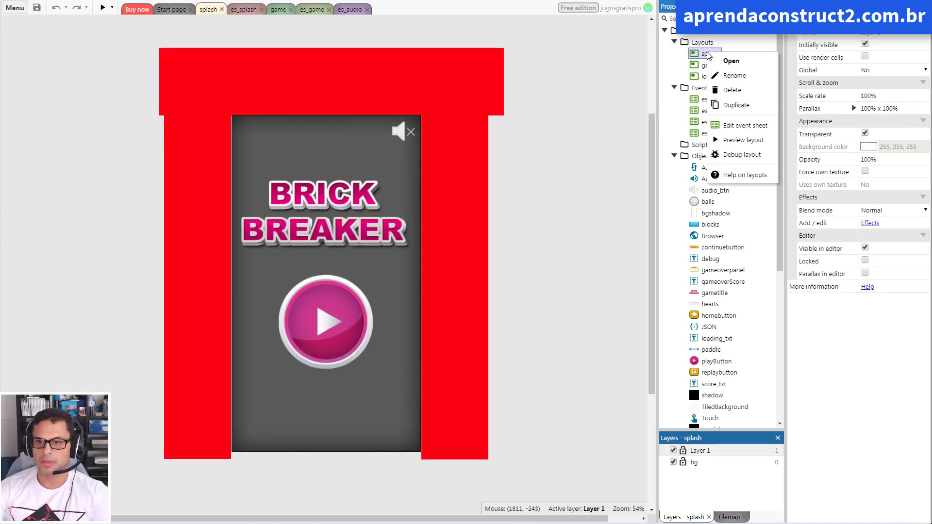
click(735, 104)
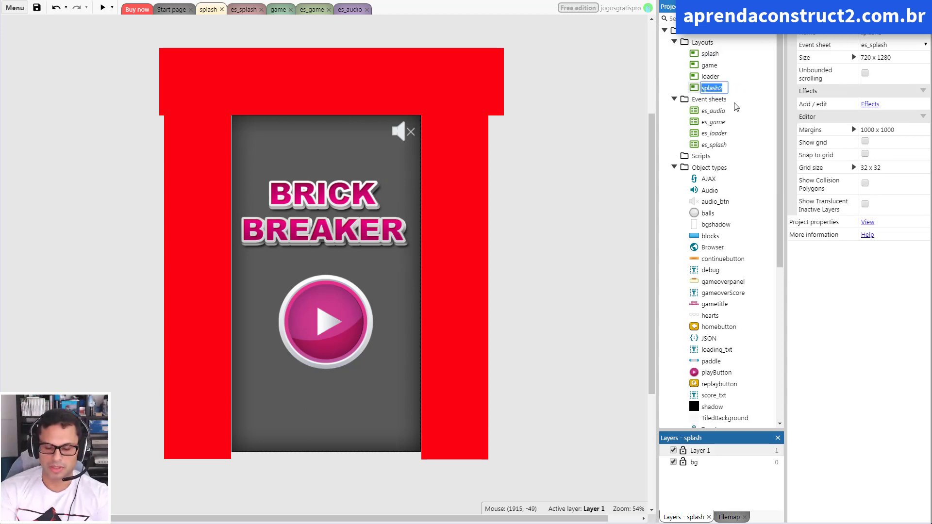
text(levelselect)
key(Return)
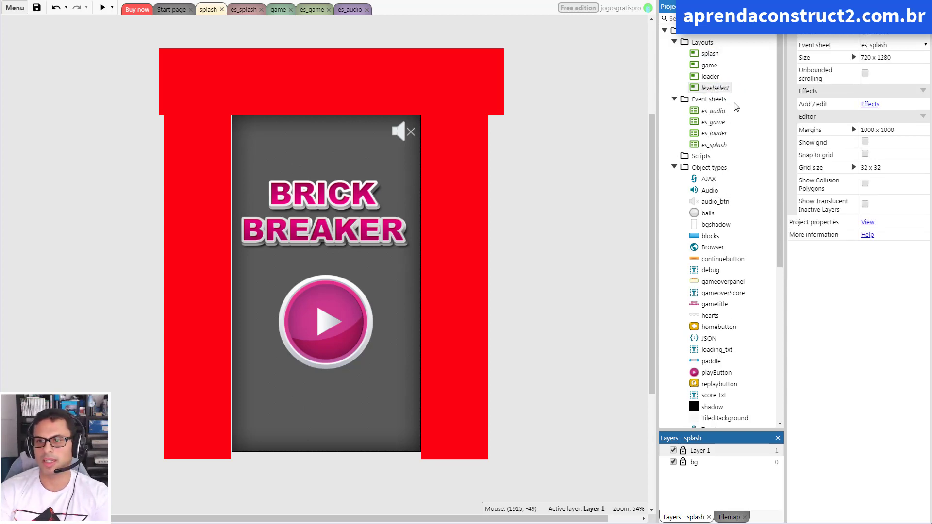
Open levelselect and close the start page, splash, game and all event sheet tabs
double_click(717, 89)
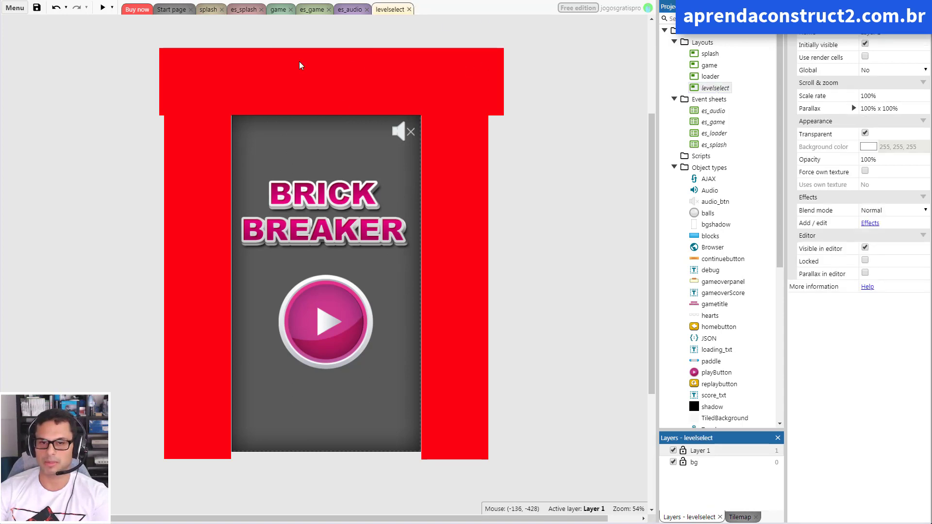
click(191, 9)
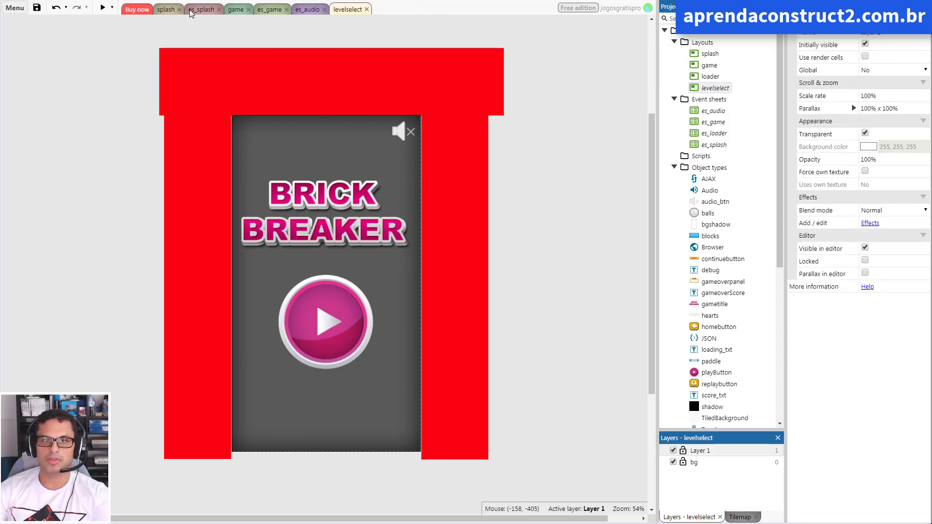
click(179, 10)
click(184, 9)
click(184, 10)
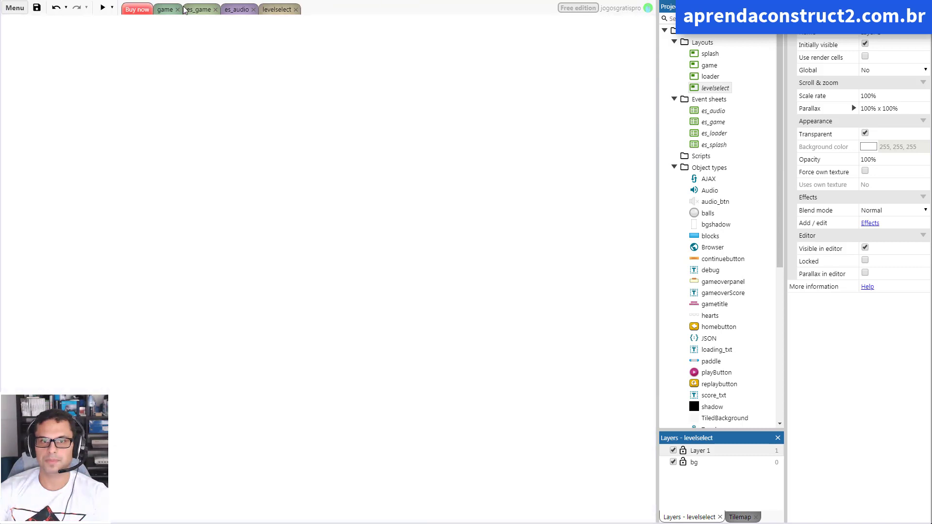
click(186, 9)
click(186, 9)
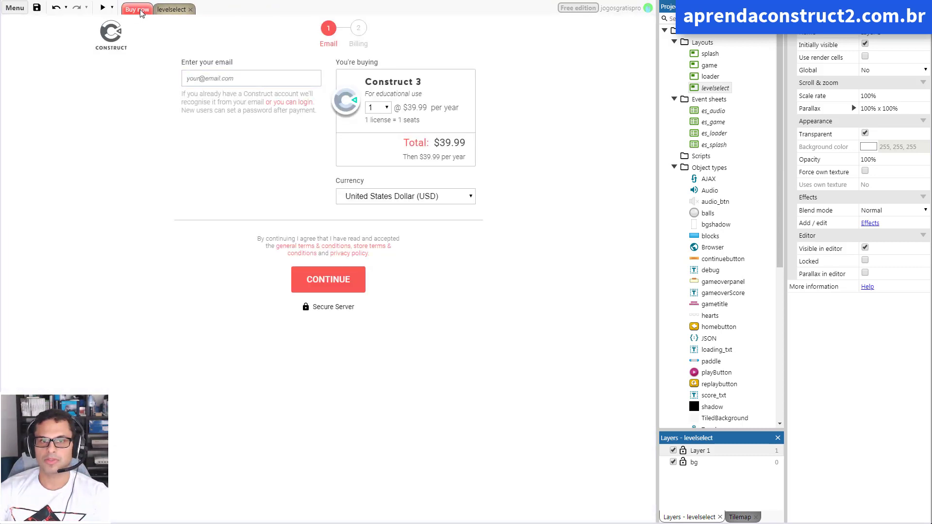
click(175, 10)
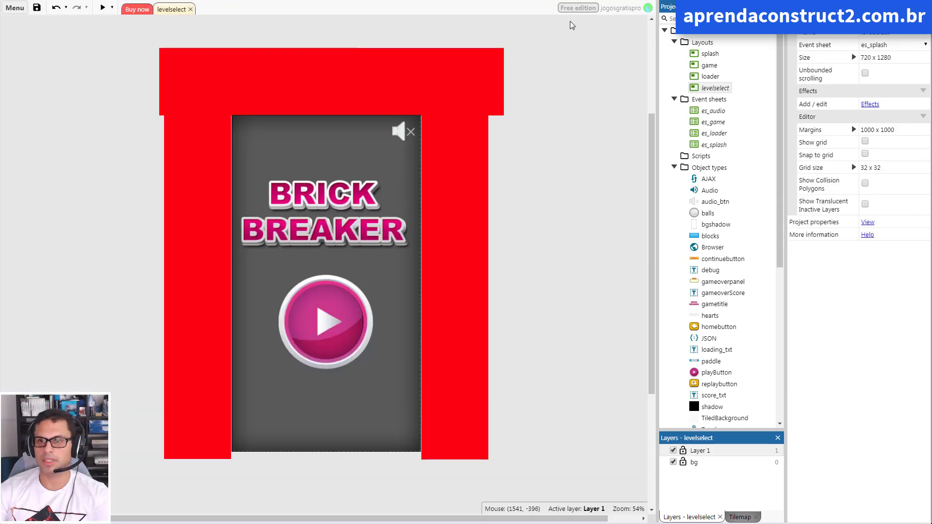
Delete the BRICK BREAKER title and the play button from the levelselect layout
click(709, 90)
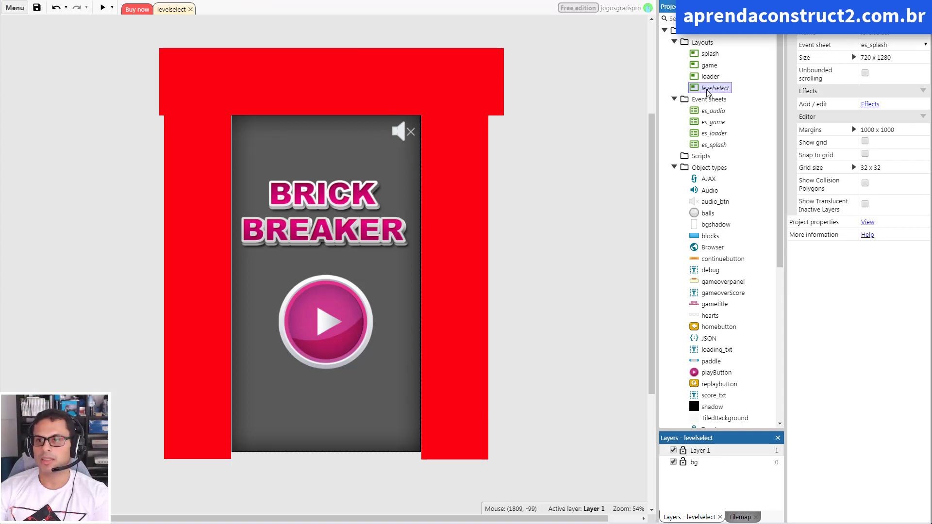
click(347, 225)
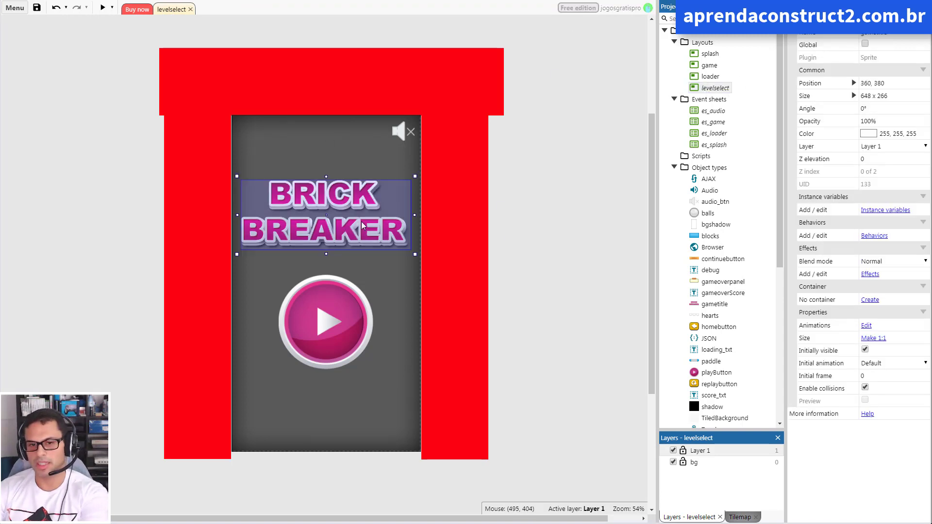
key(Delete)
click(340, 333)
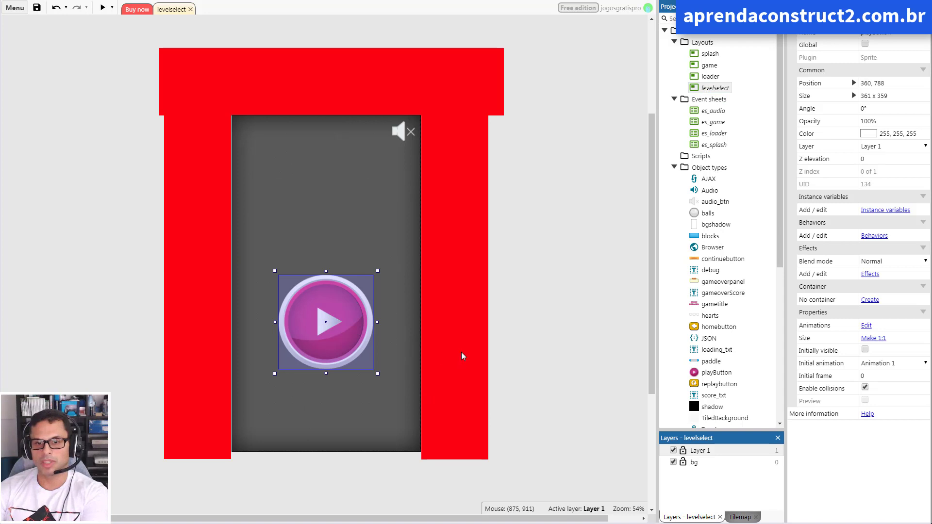
key(Delete)
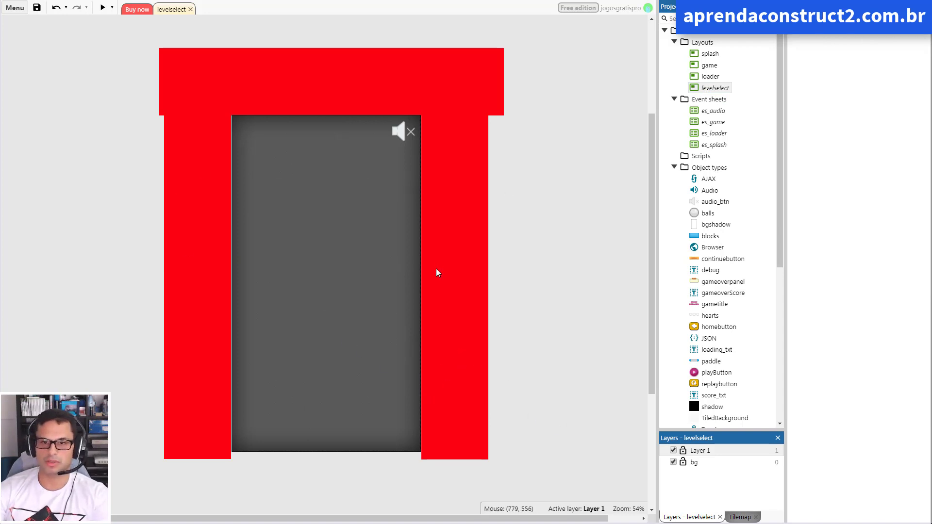
Check the bg layer stays visible, then delete the speaker icon and dismiss the notice
click(705, 464)
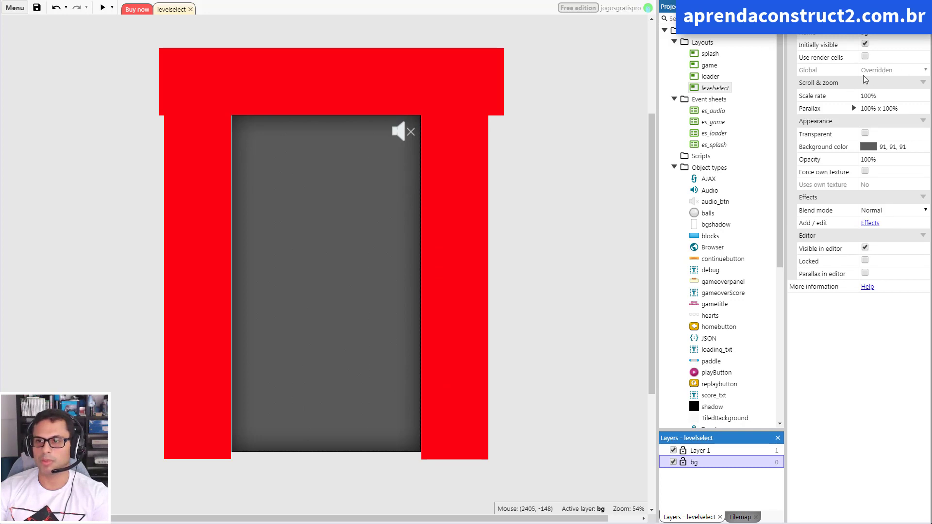
click(673, 463)
click(674, 462)
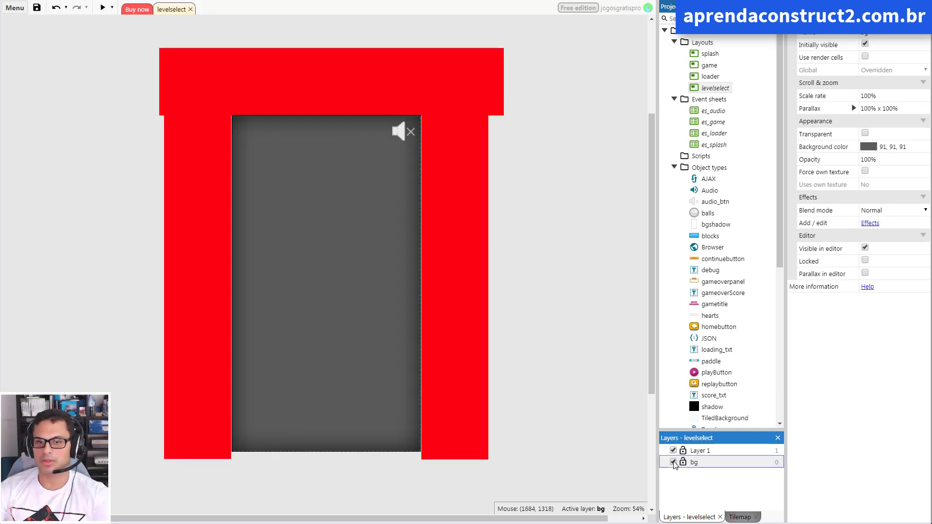
click(674, 463)
click(674, 463)
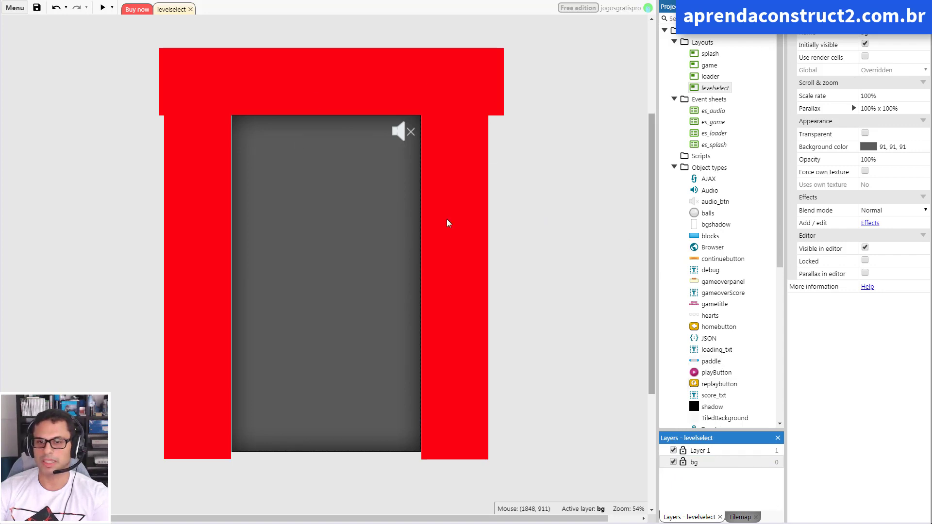
click(400, 132)
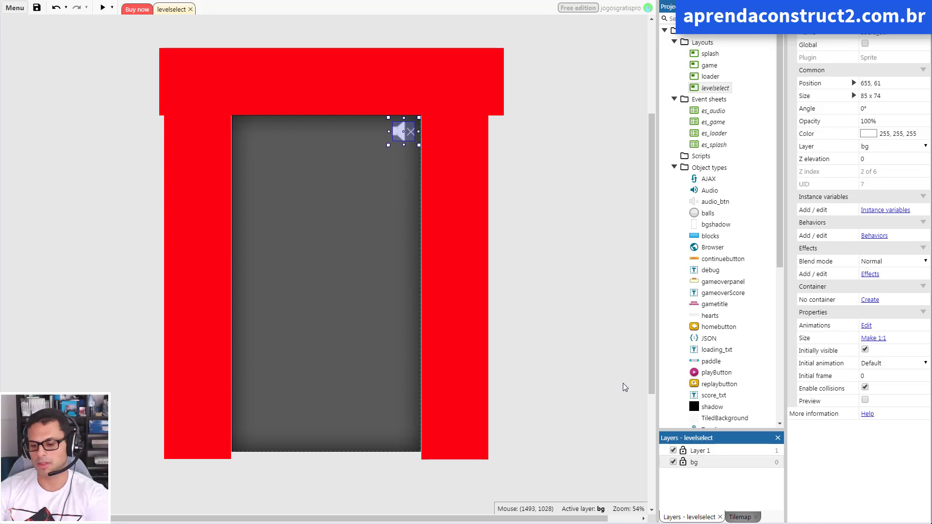
key(Delete)
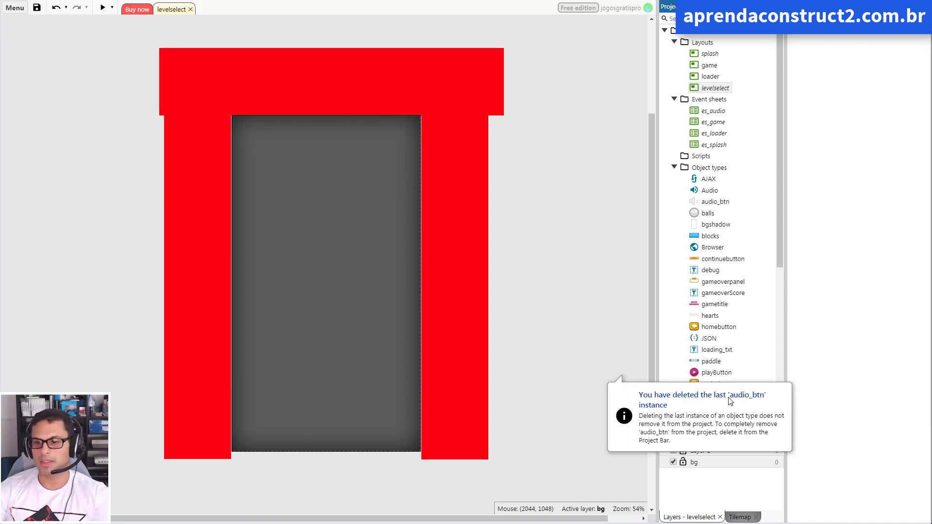
click(433, 151)
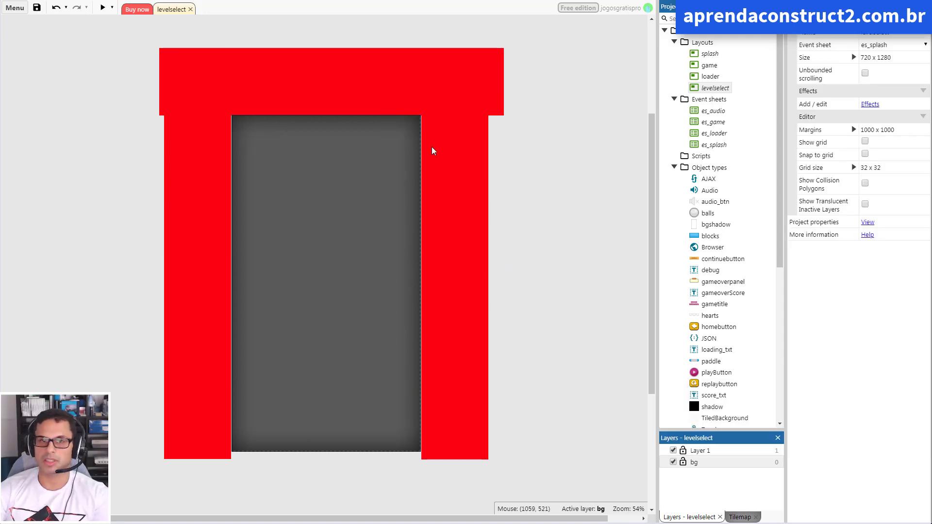
After comparing with splash, lock levelselect's bg layer, make Layer 1 active, and switch to Explorer
double_click(707, 55)
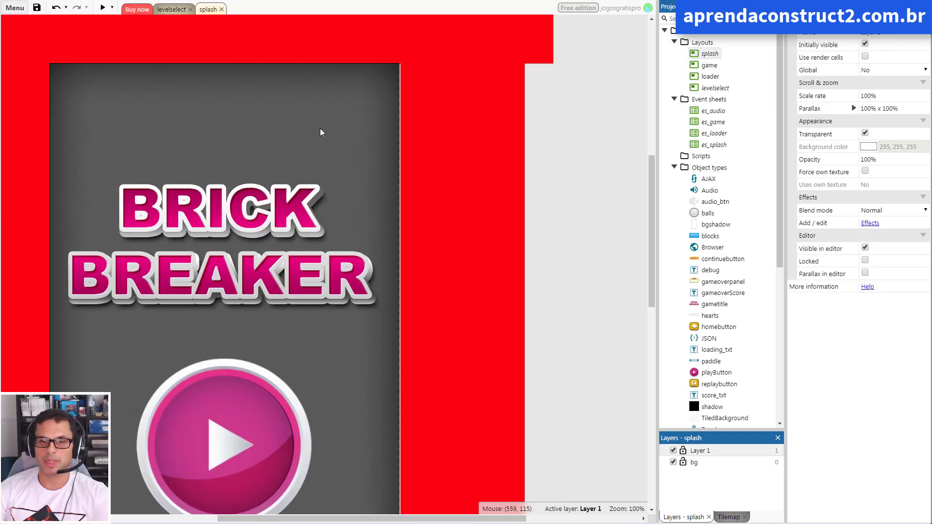
ctrl+scroll(320, 132, down, 2)
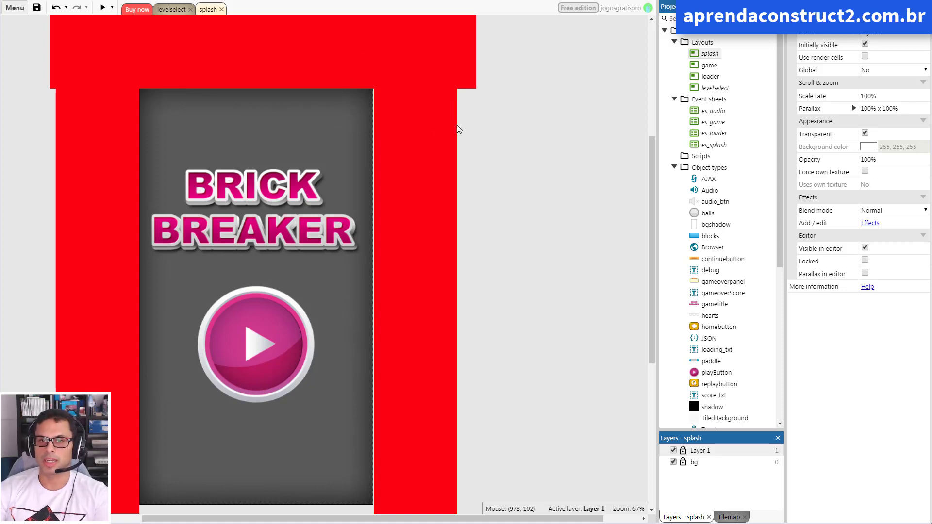
double_click(715, 89)
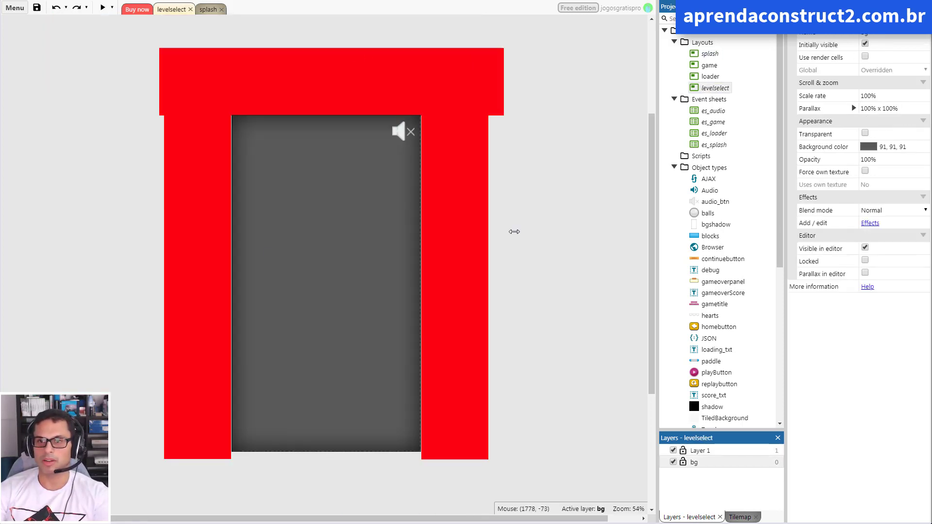
click(683, 462)
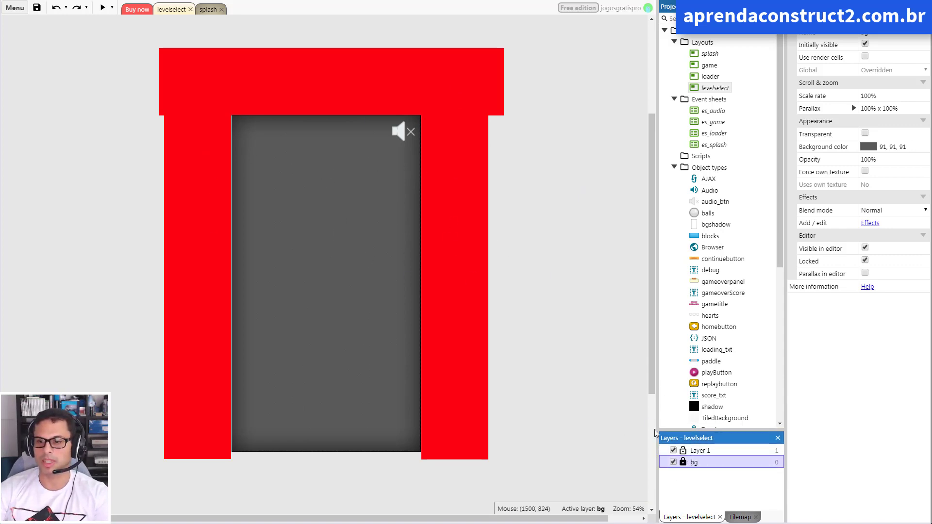
click(710, 452)
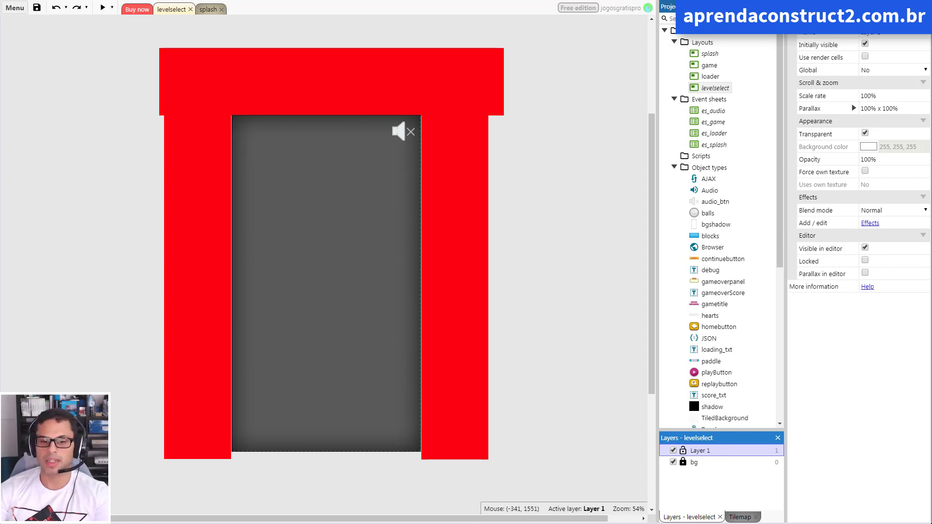
key(alt+Tab)
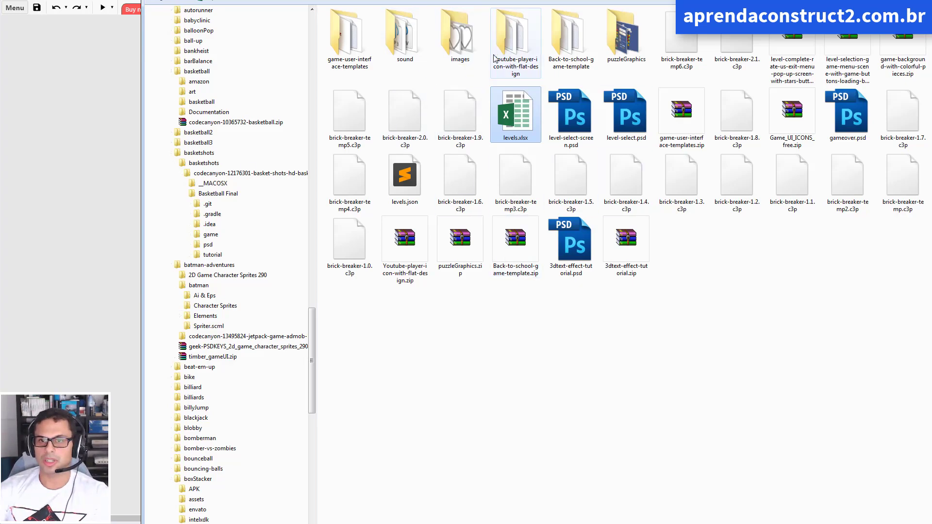
Drag level-select-top.png onto the layout as the LEVEL SELECT header and set X to 360
double_click(459, 38)
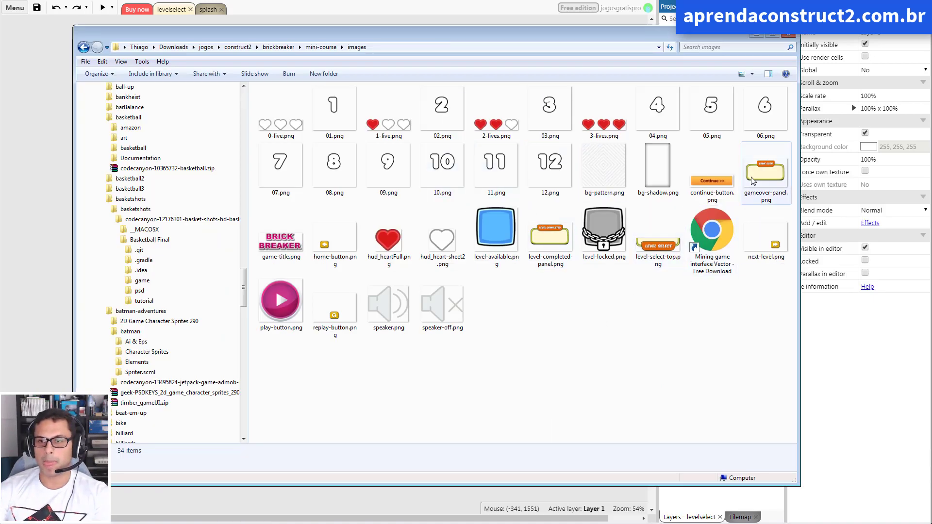
click(654, 256)
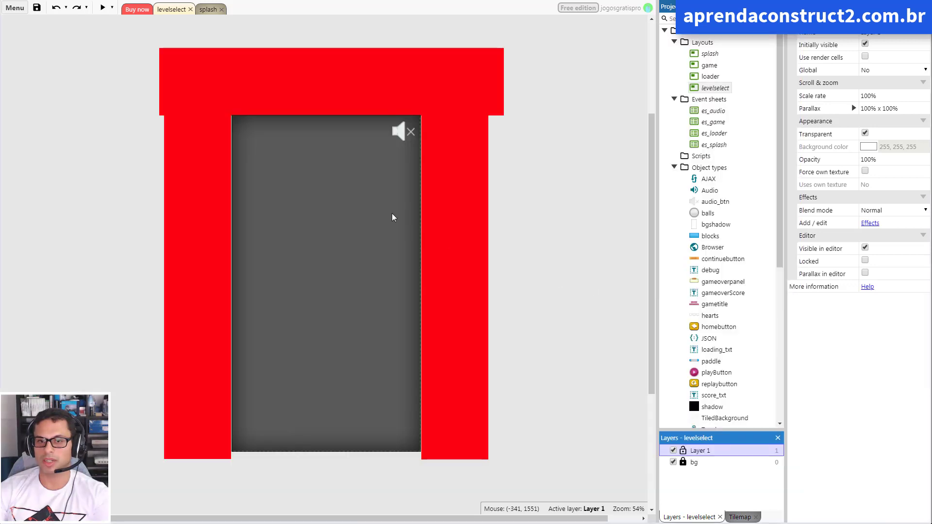
drag(613, 301, 326, 164)
drag(357, 149, 355, 124)
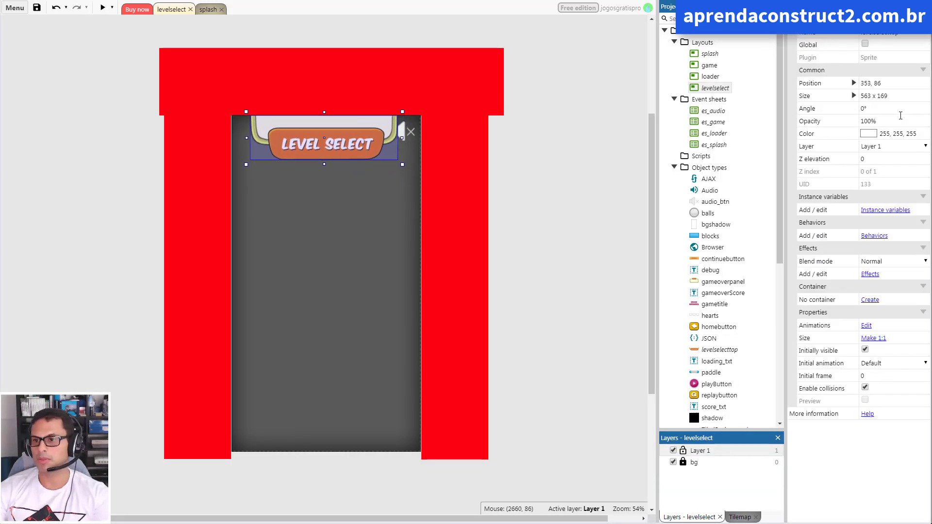
click(854, 83)
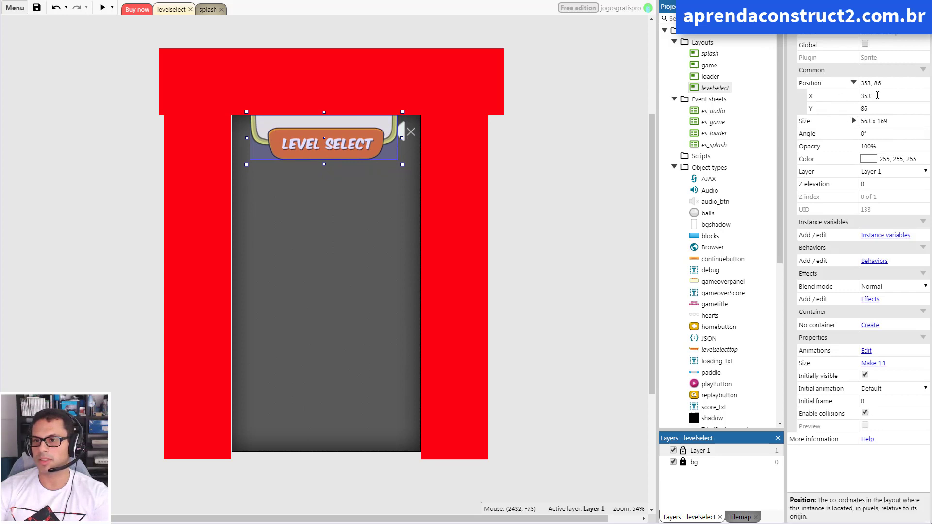
click(882, 95)
text(3)
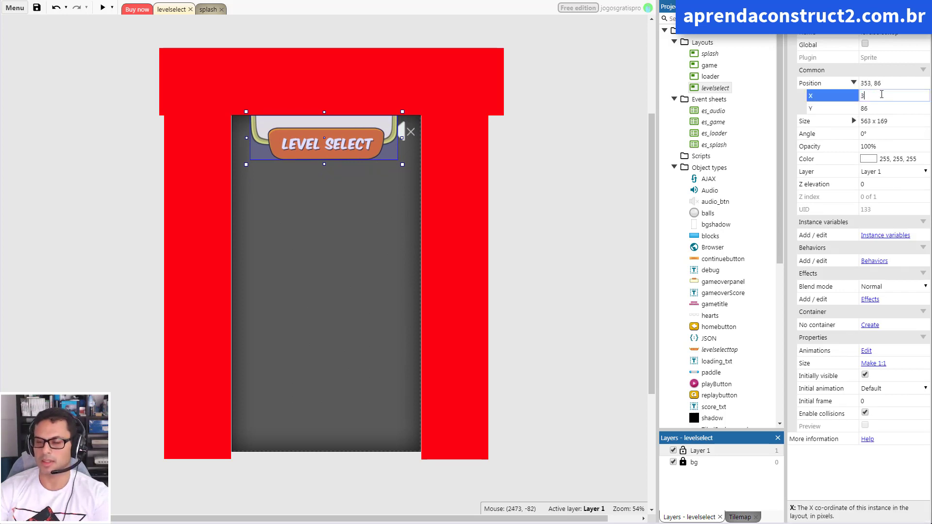
text(60)
key(Tab)
click(566, 155)
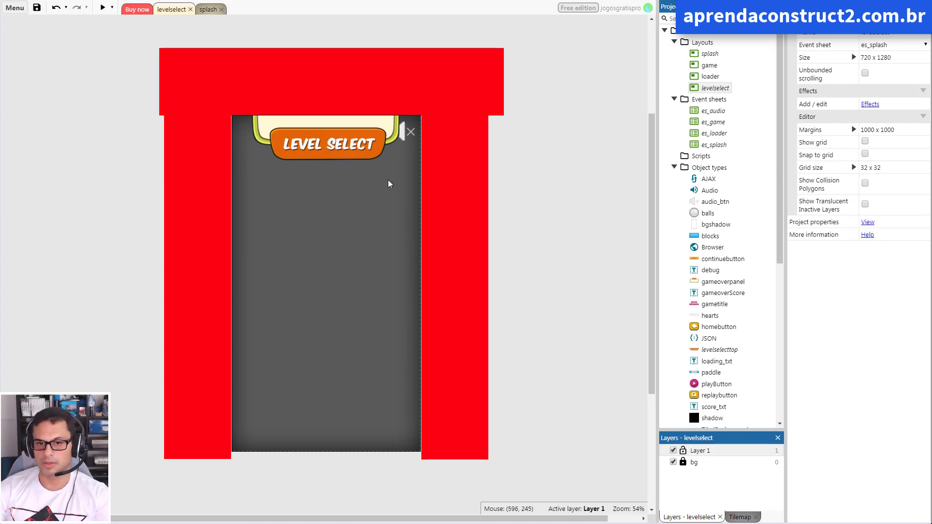
Select level-available.png and level-locked.png in the images folder, then return to Construct
click(674, 462)
click(674, 463)
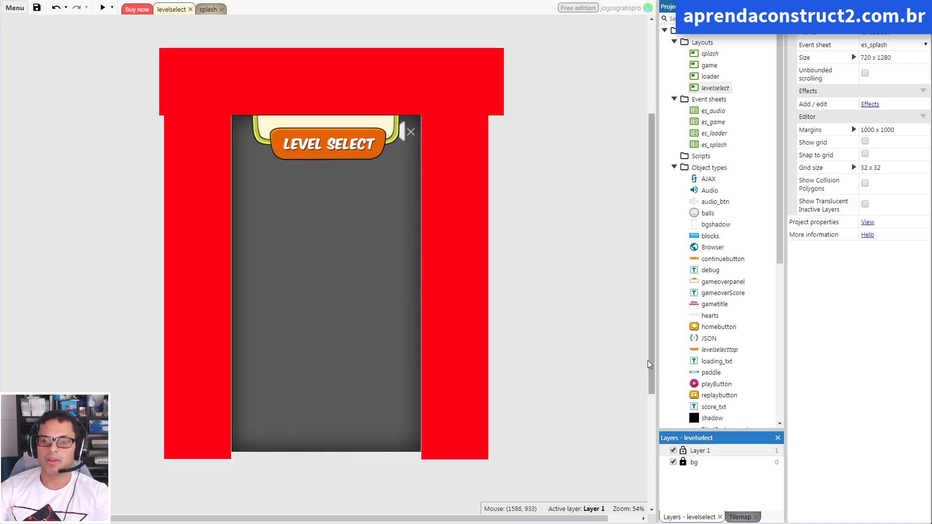
key(alt+Tab)
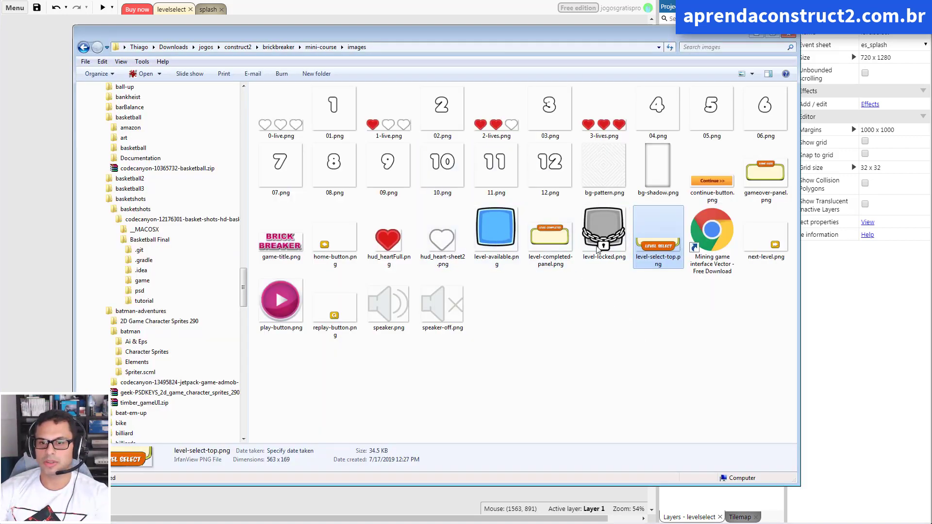
click(501, 242)
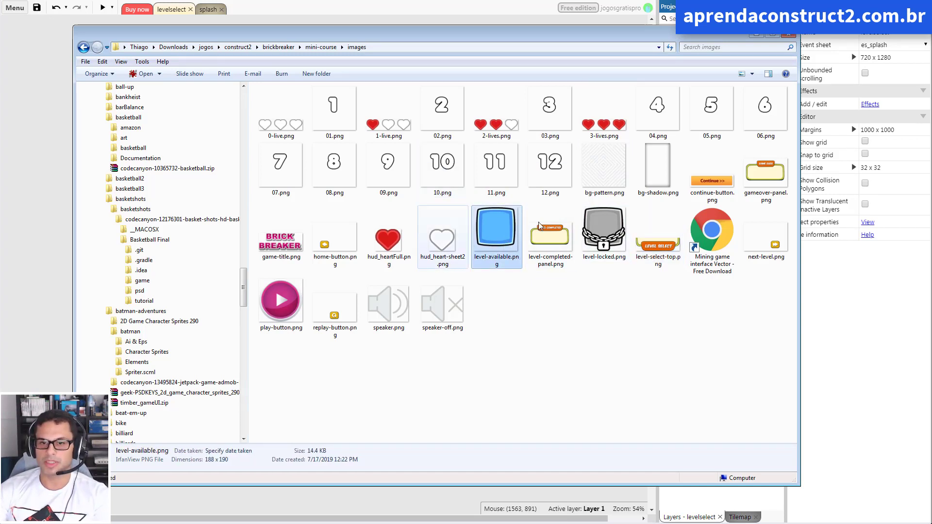
ctrl+click(599, 242)
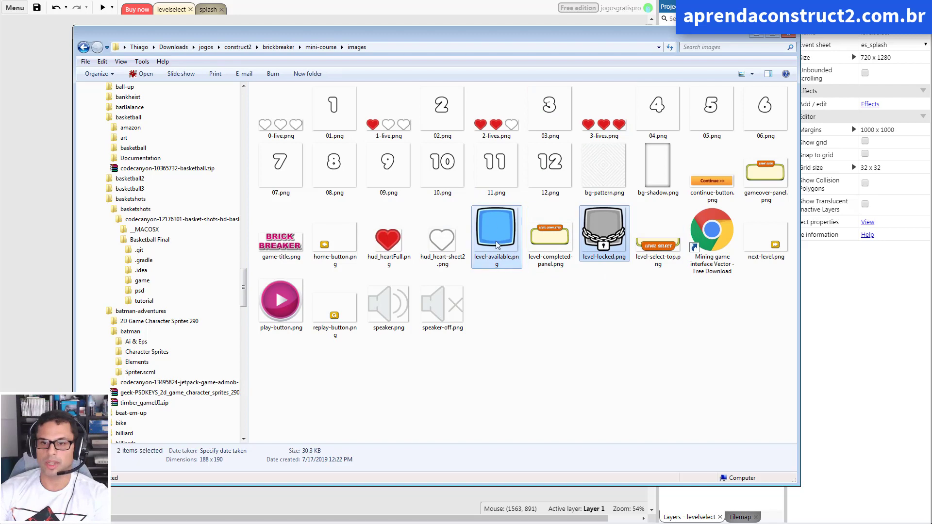
key(alt+Tab)
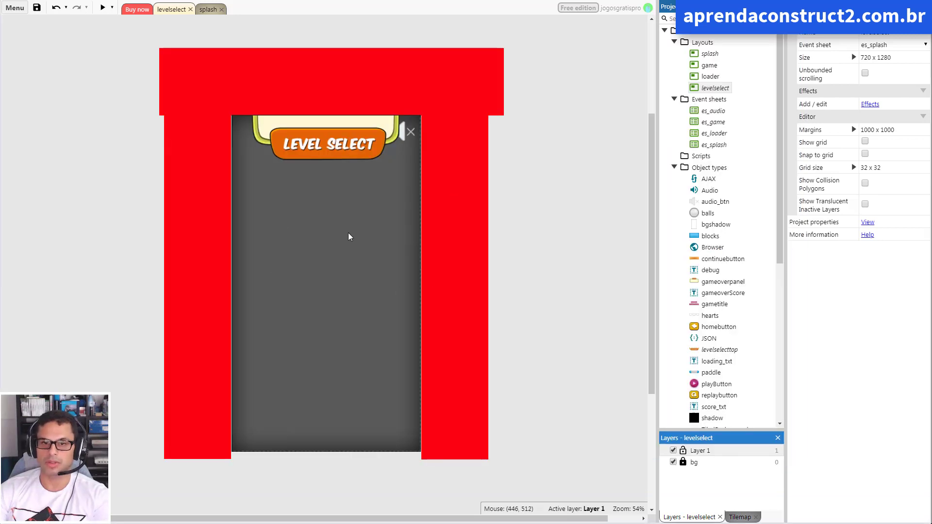
Insert a new Sprite object named levelSelectBTN on the layout
right_click(339, 217)
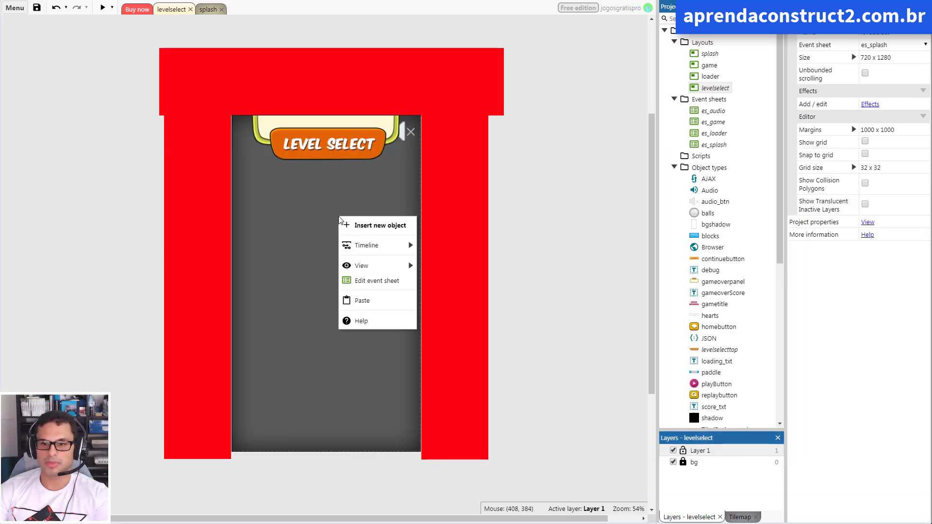
click(376, 228)
text(sp)
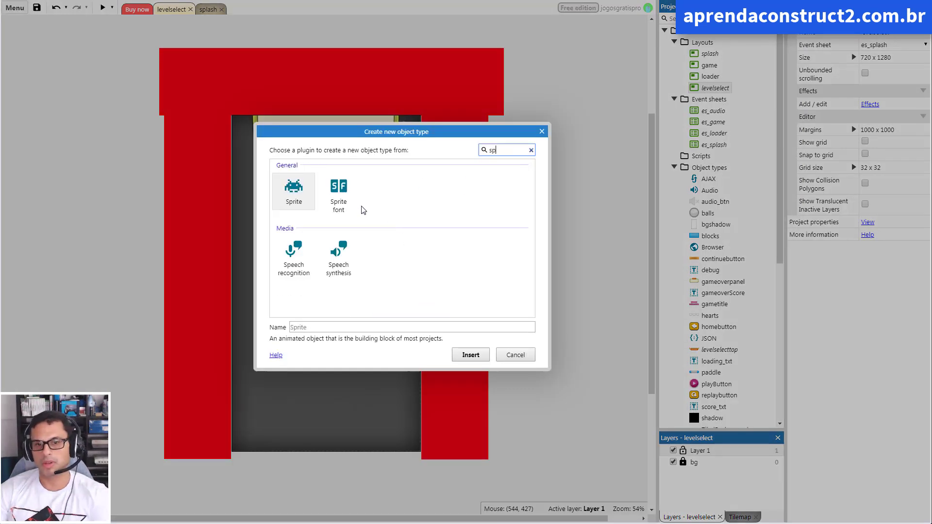
click(332, 328)
text(levelSelectBTN)
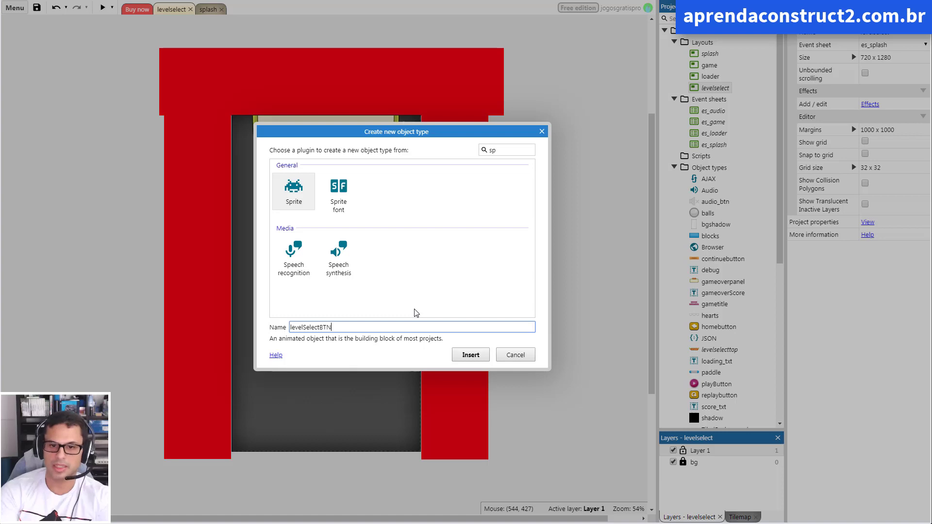
key(Return)
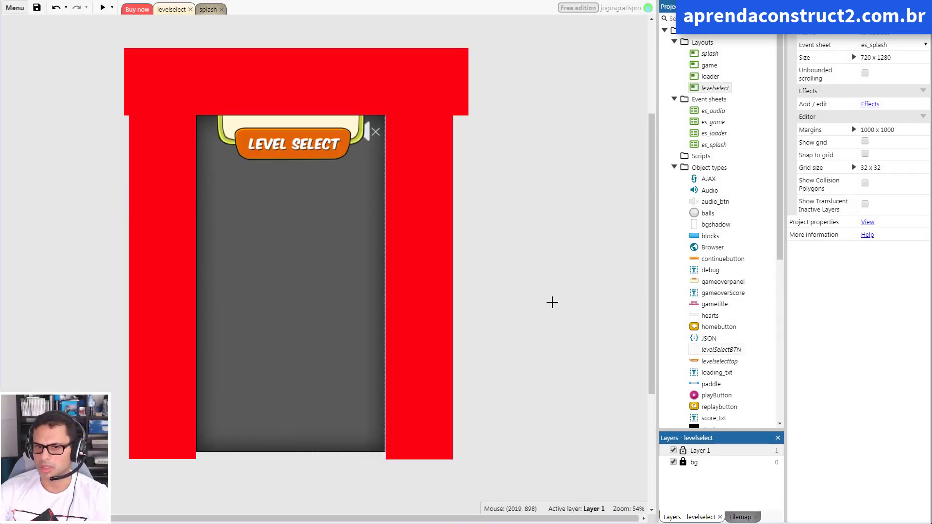
Give levelSelectBTN a level-locked.png frame 0 and a level-available.png frame 1
click(236, 190)
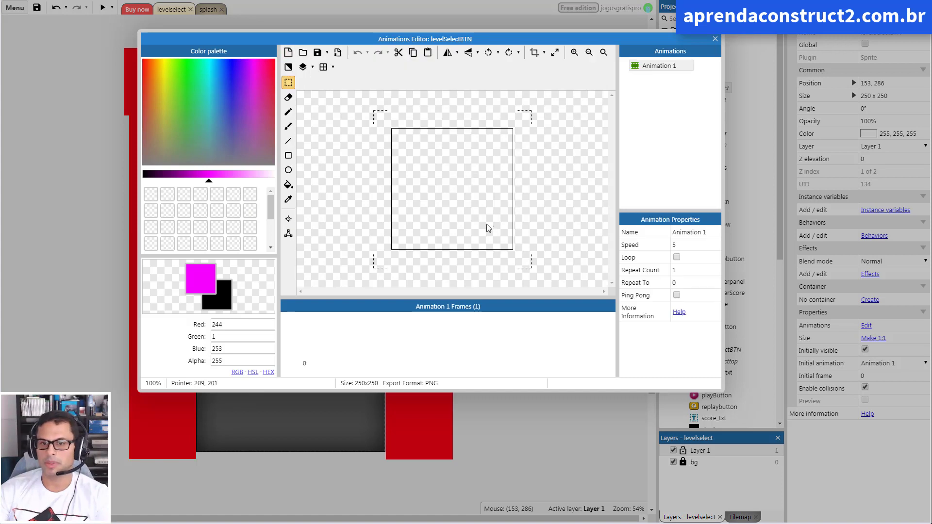
click(303, 52)
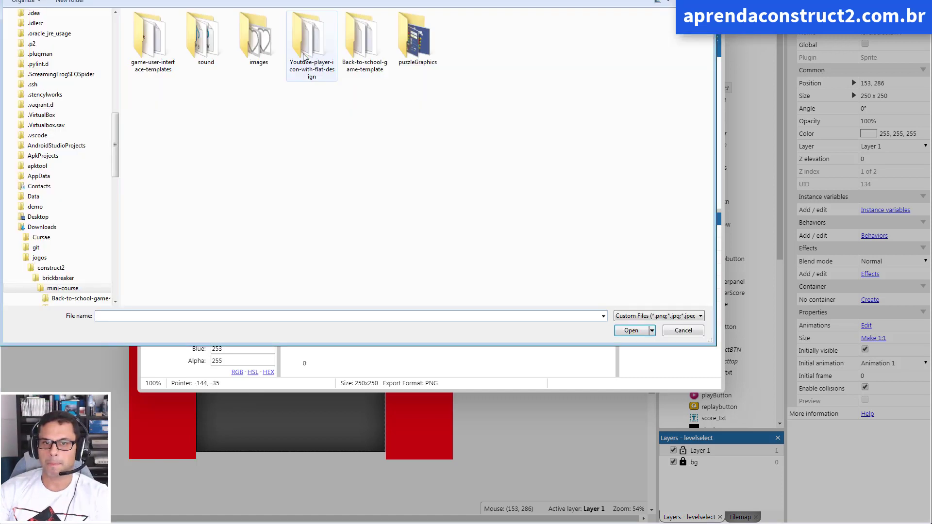
double_click(258, 40)
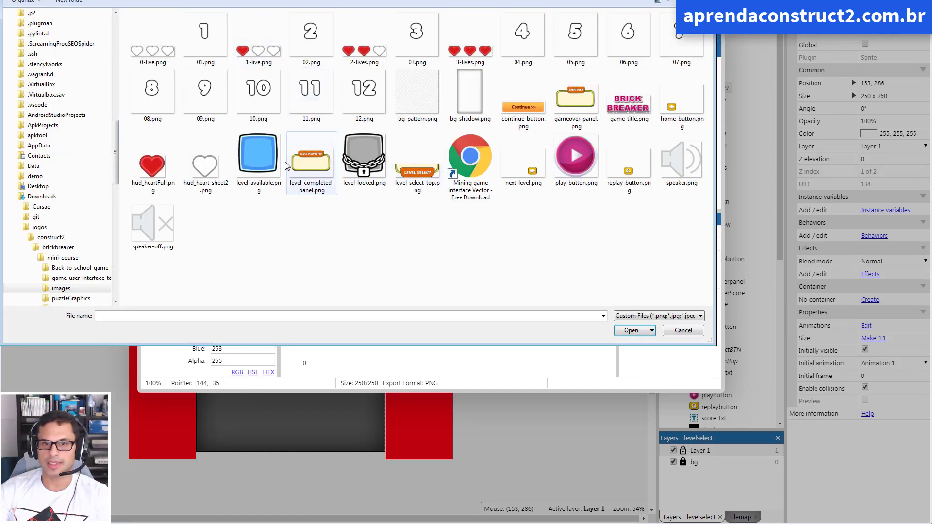
double_click(363, 156)
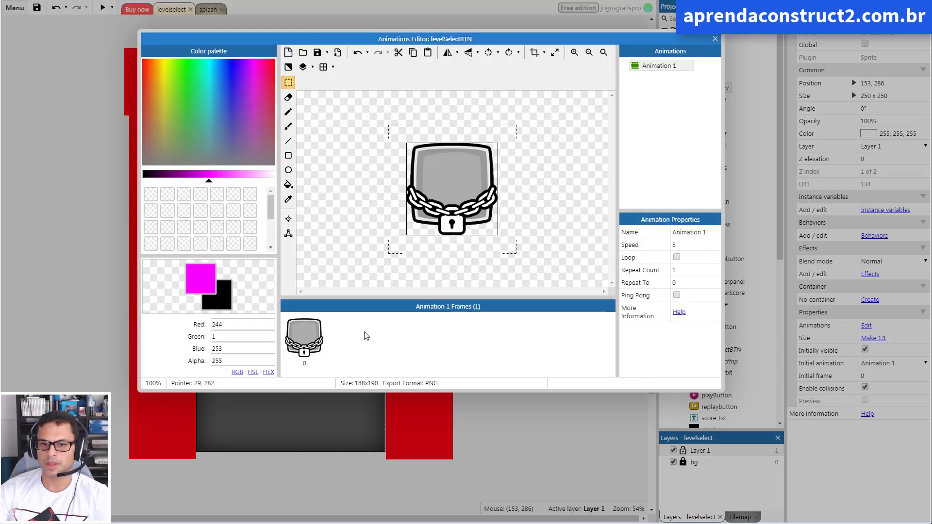
right_click(366, 337)
click(394, 335)
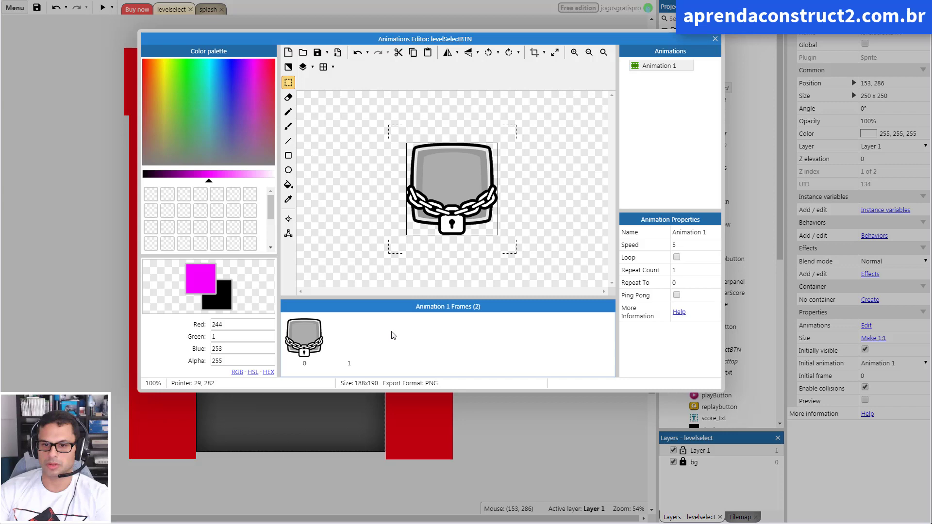
click(347, 325)
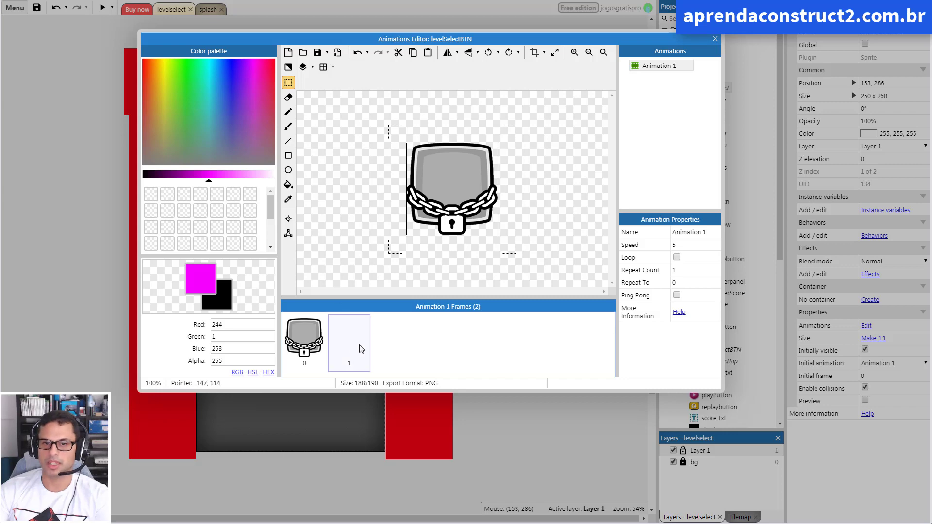
click(302, 52)
double_click(242, 150)
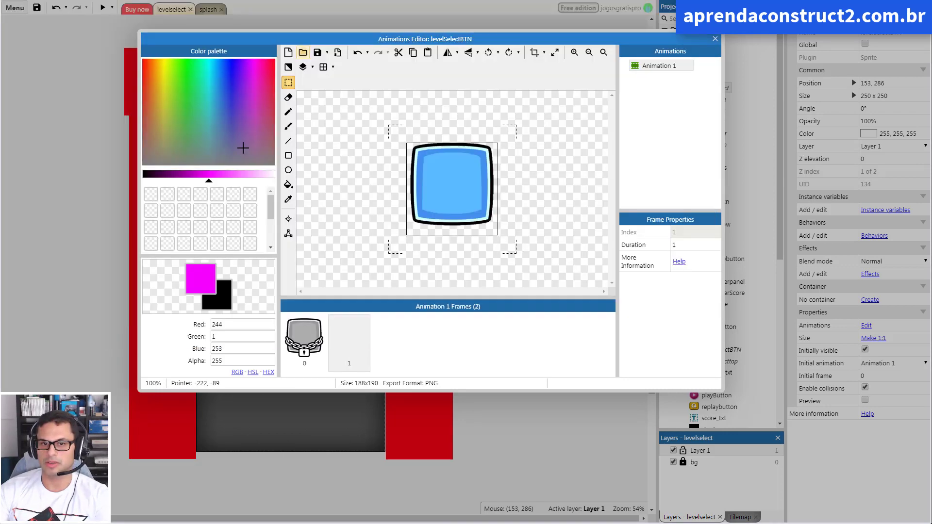
Set the animation's Speed to 0 and Repeat Count to 0
click(658, 67)
click(688, 244)
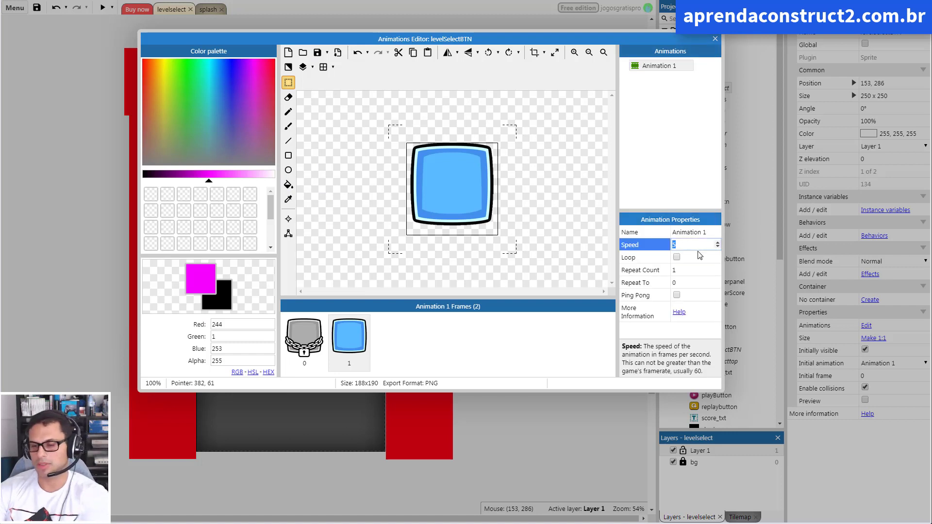
text(0)
key(Tab)
text(0)
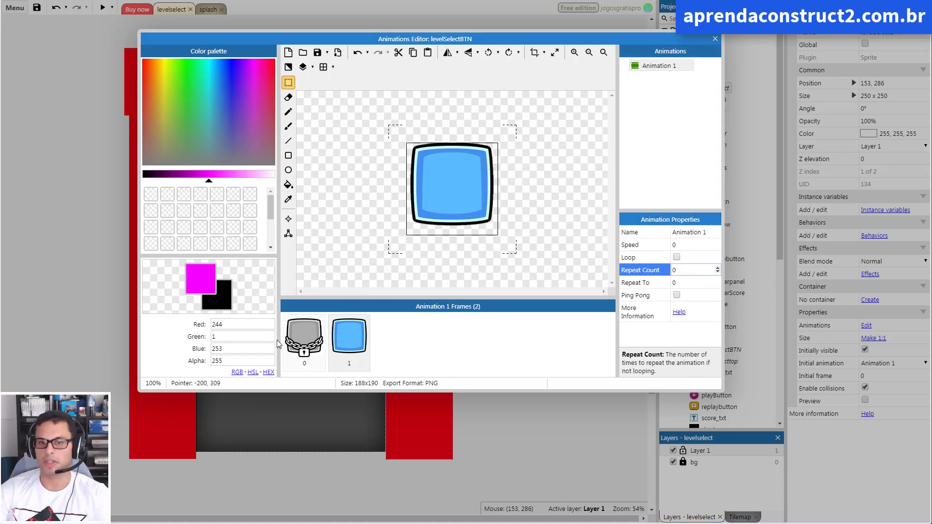
Copy the level button into a grid of twelve, three per row, four rows
click(716, 39)
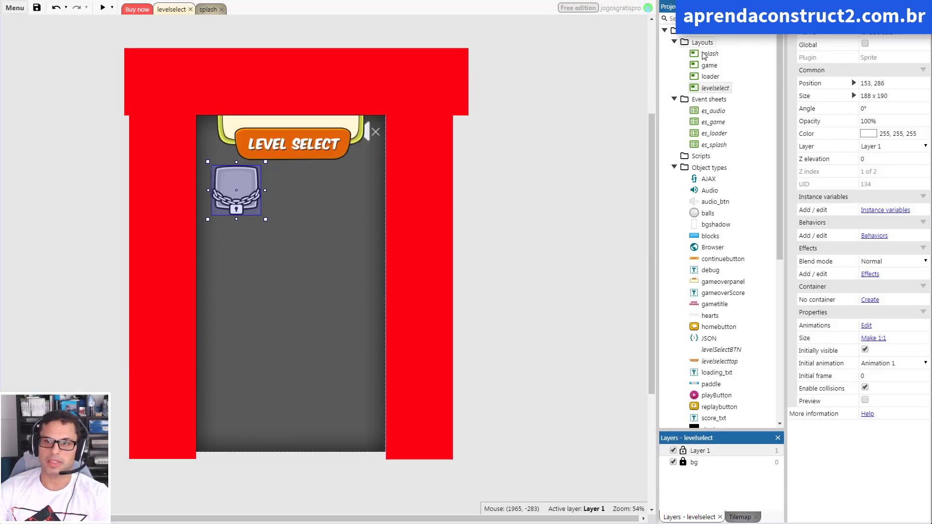
click(529, 241)
click(245, 203)
mouse_move(245, 203)
mouse_down()
mouse_move(301, 211)
mouse_move(350, 203)
mouse_up()
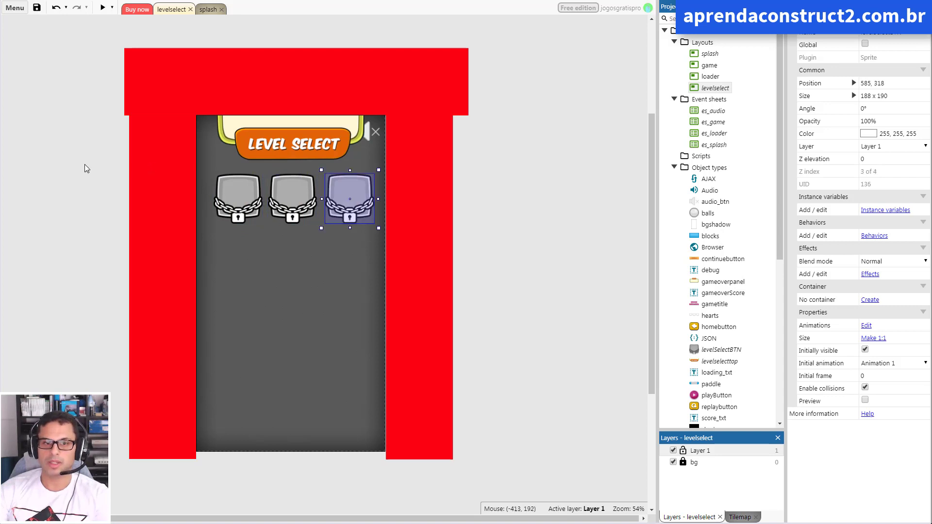
drag(81, 164, 428, 242)
ctrl+drag(365, 198, 365, 369)
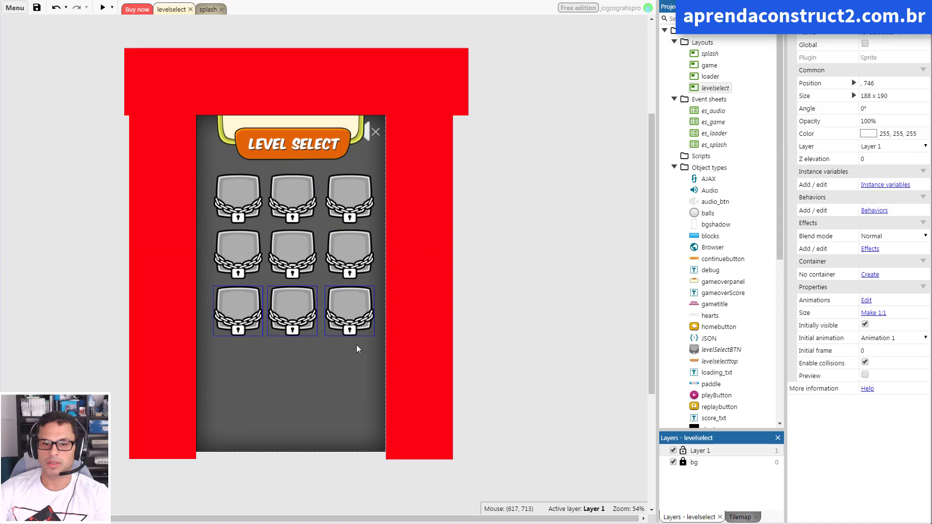
click(541, 307)
Select all twelve buttons and shift the grid to centre it on the panel
drag(500, 410, 170, 179)
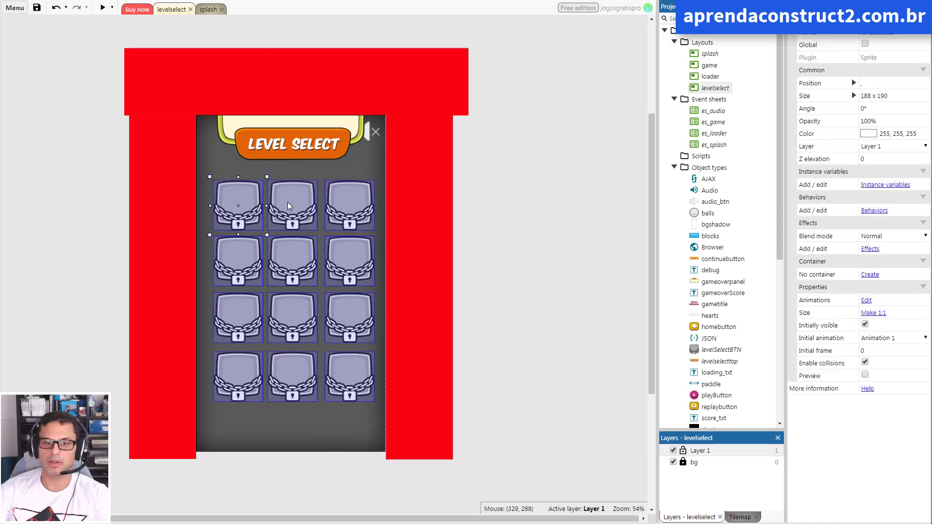
mouse_move(281, 194)
mouse_down()
mouse_move(290, 203)
mouse_move(281, 200)
mouse_up()
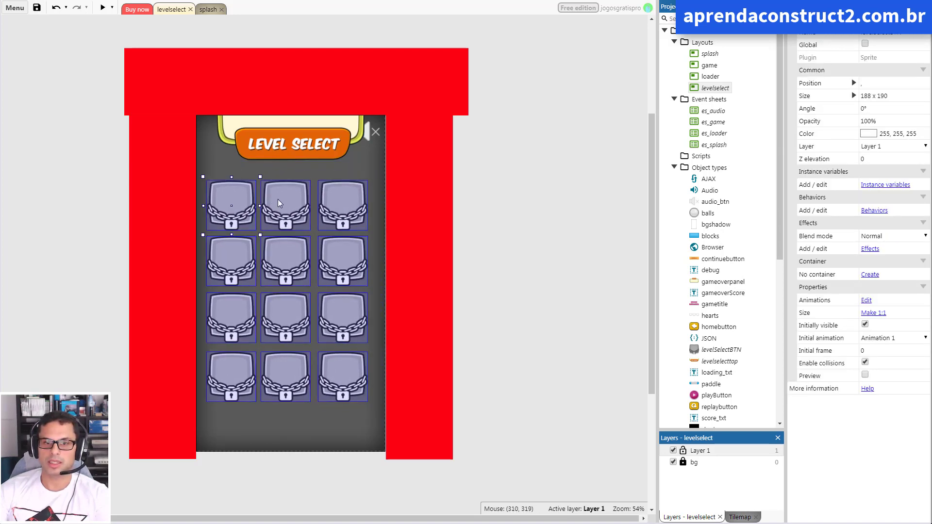
ctrl+click(281, 199)
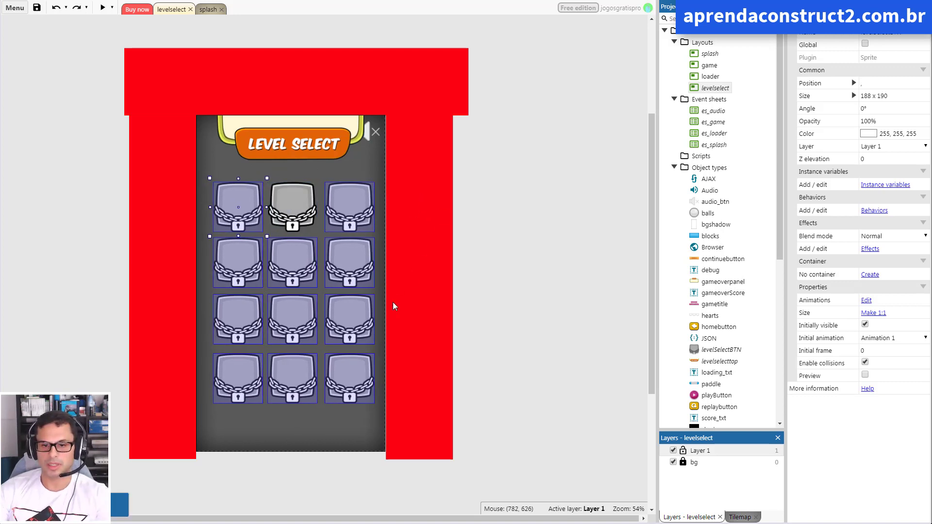
click(284, 194)
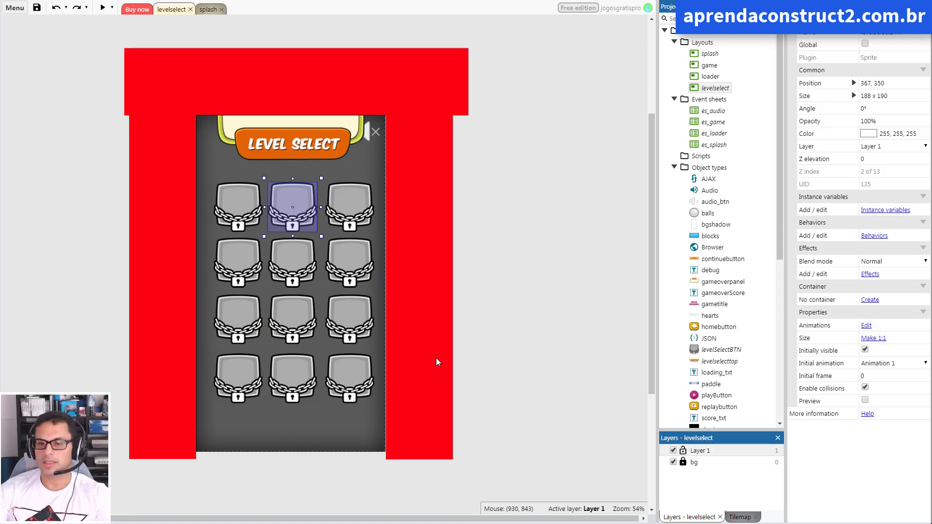
drag(491, 416, 183, 156)
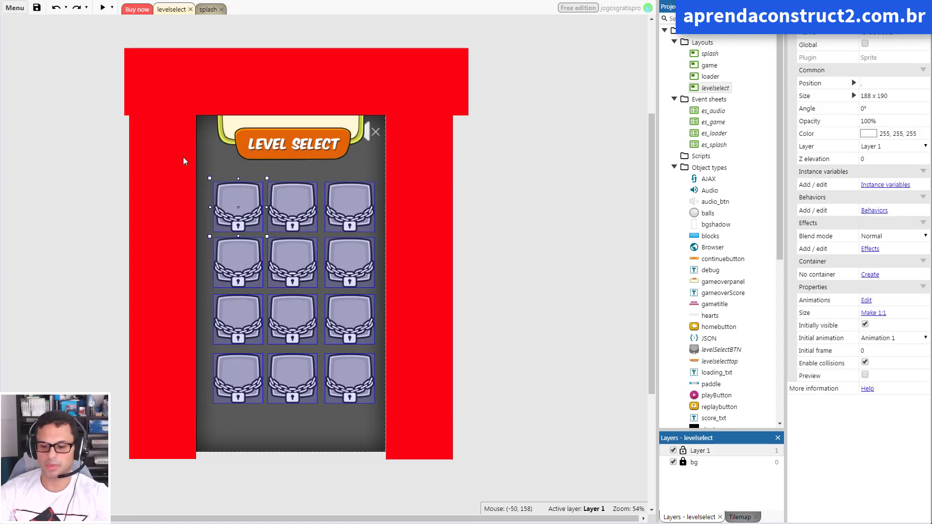
click(538, 196)
click(288, 204)
click(454, 245)
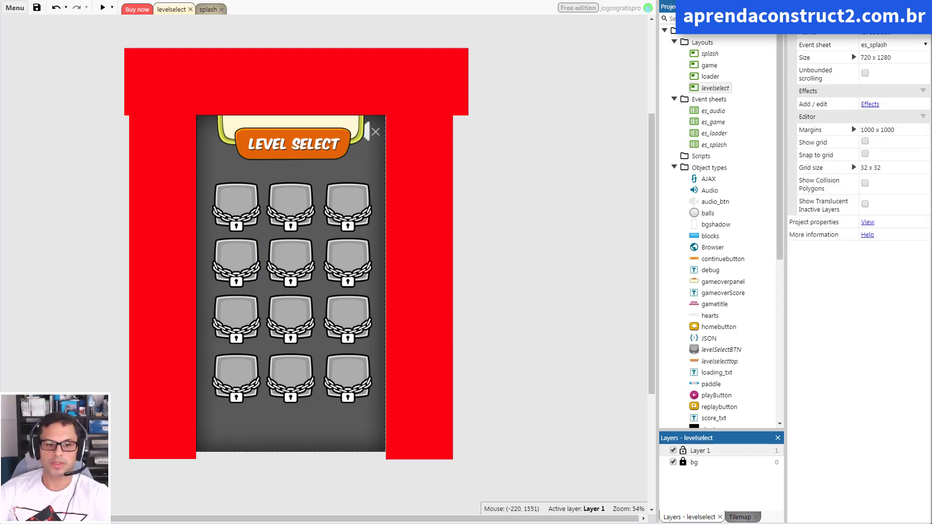
key(alt+Tab)
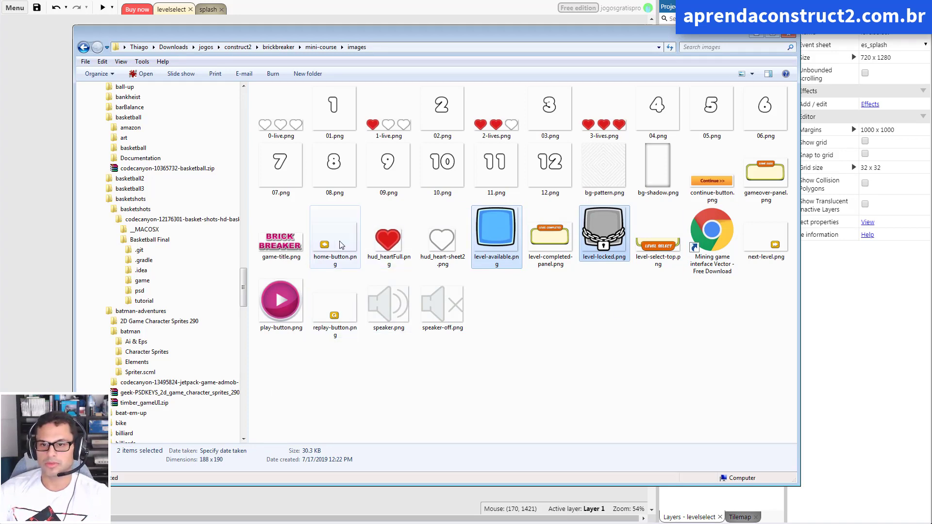
Place a homebutton at the bottom-left of the levelselect panel and adjust its position
key(alt+Tab)
click(723, 328)
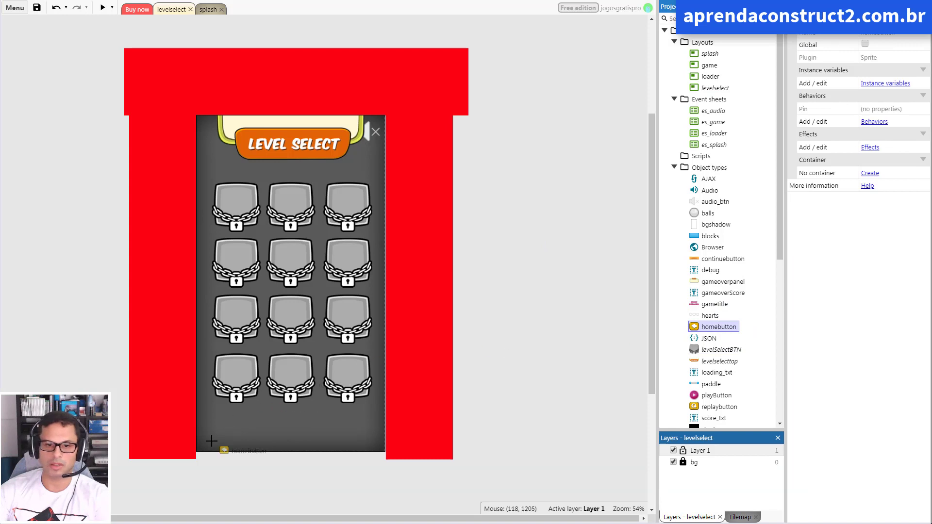
mouse_move(716, 330)
mouse_down()
mouse_move(216, 429)
mouse_move(232, 430)
mouse_up()
click(508, 408)
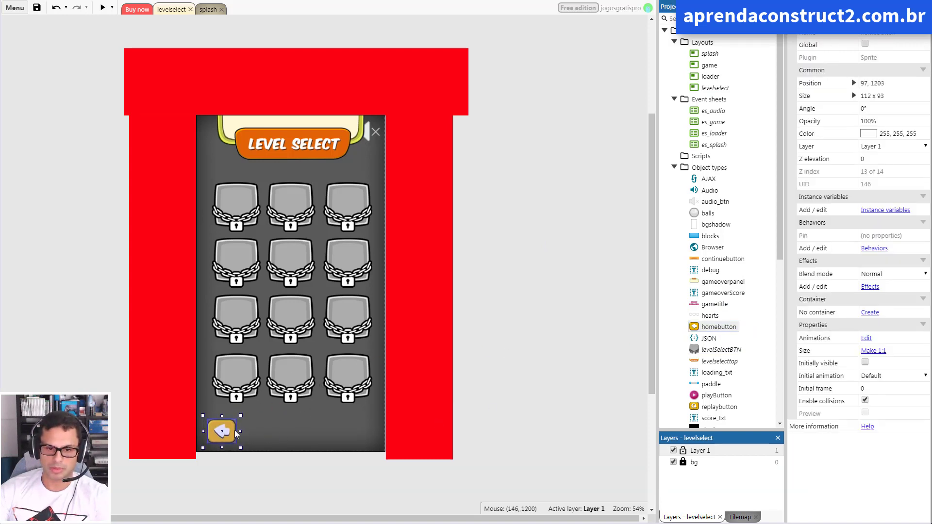
click(533, 335)
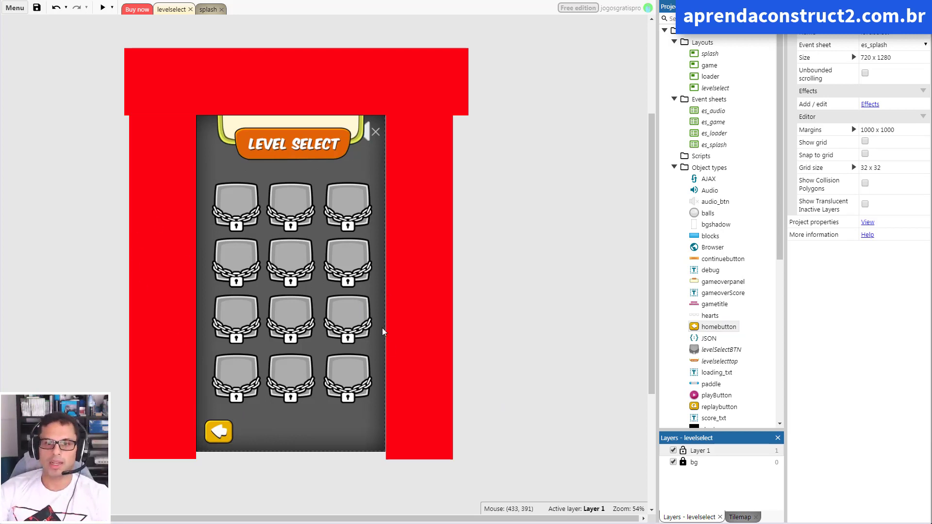
Check the animation frames of the top-left level button
click(220, 200)
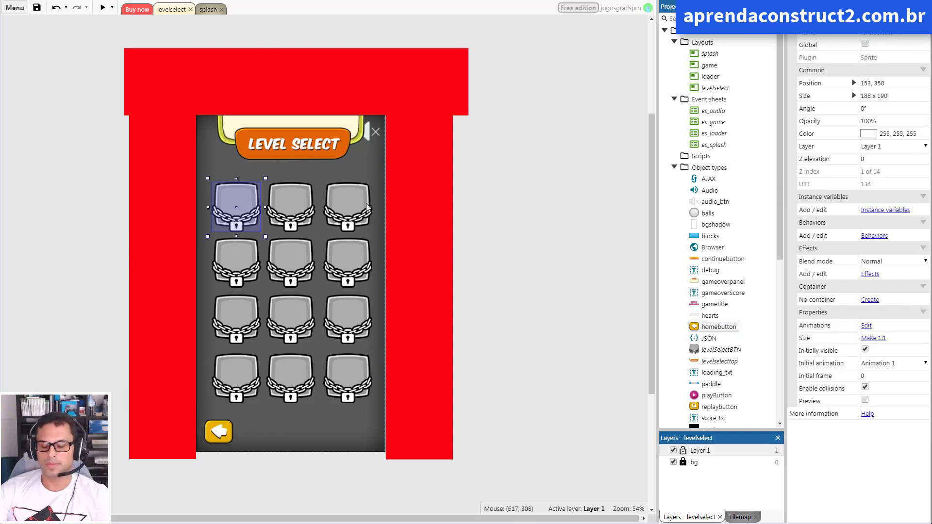
double_click(237, 198)
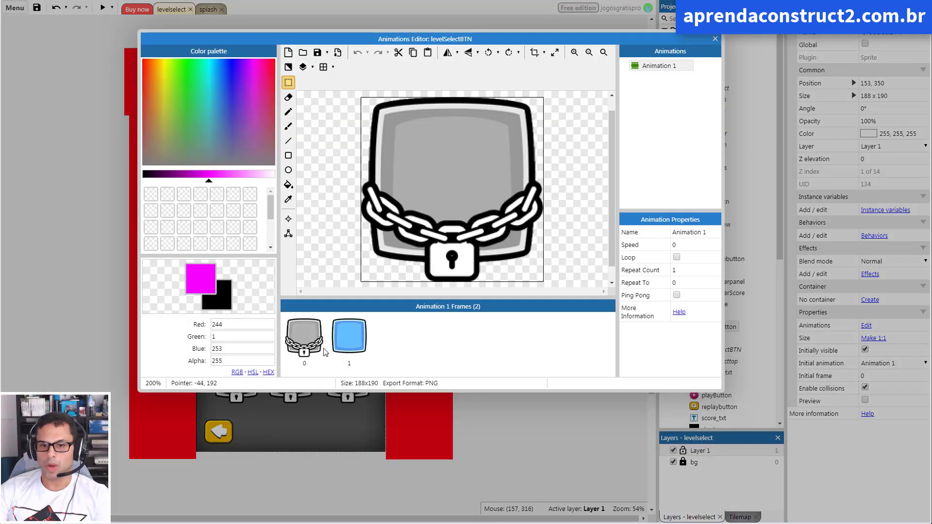
click(715, 39)
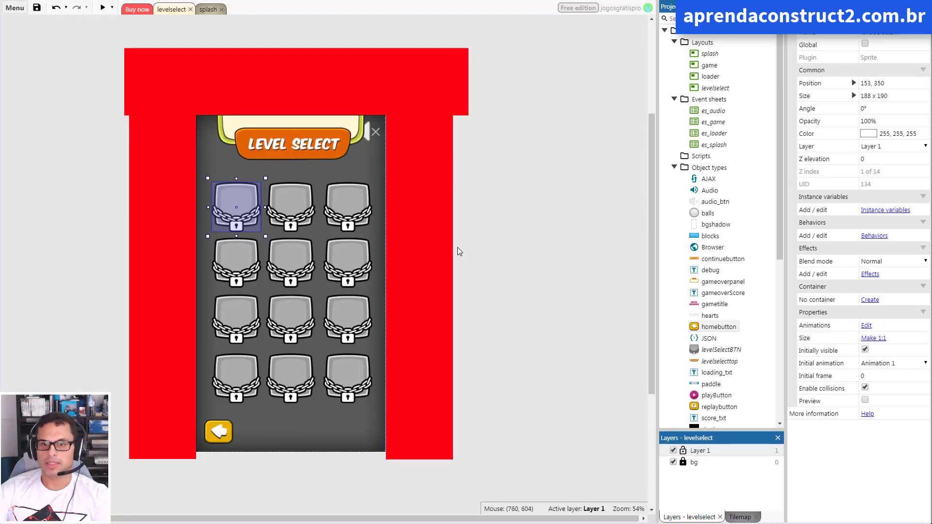
click(508, 229)
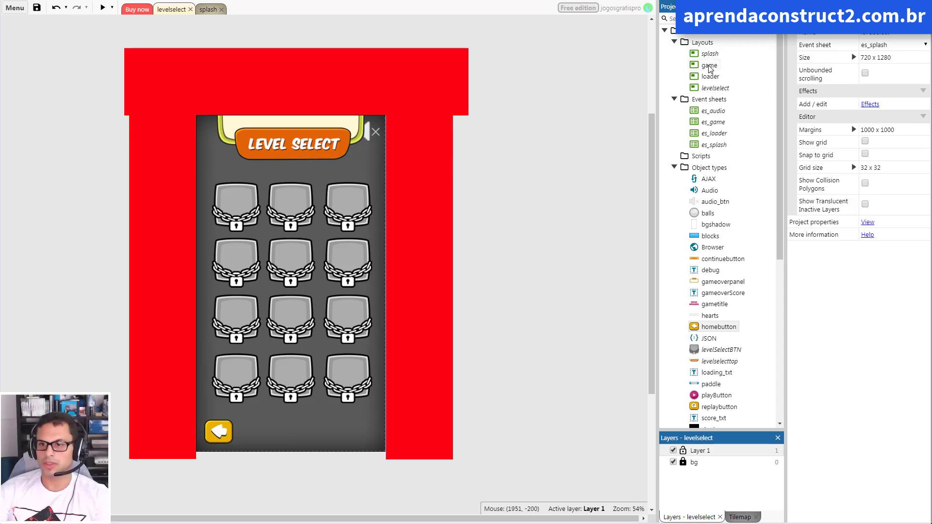
Open es_game, inspect the JSON block-frame action, and try opening levels.json, dismissing the Free edition notice
double_click(712, 124)
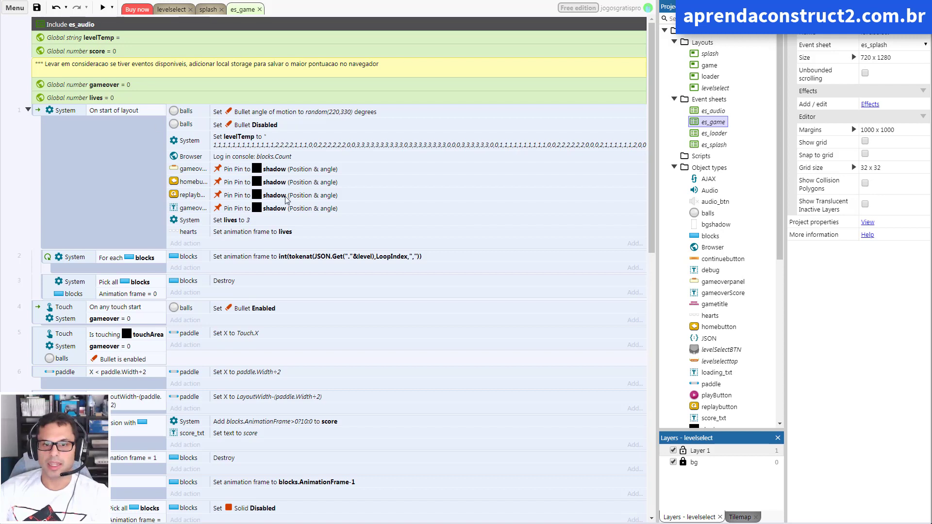
click(372, 260)
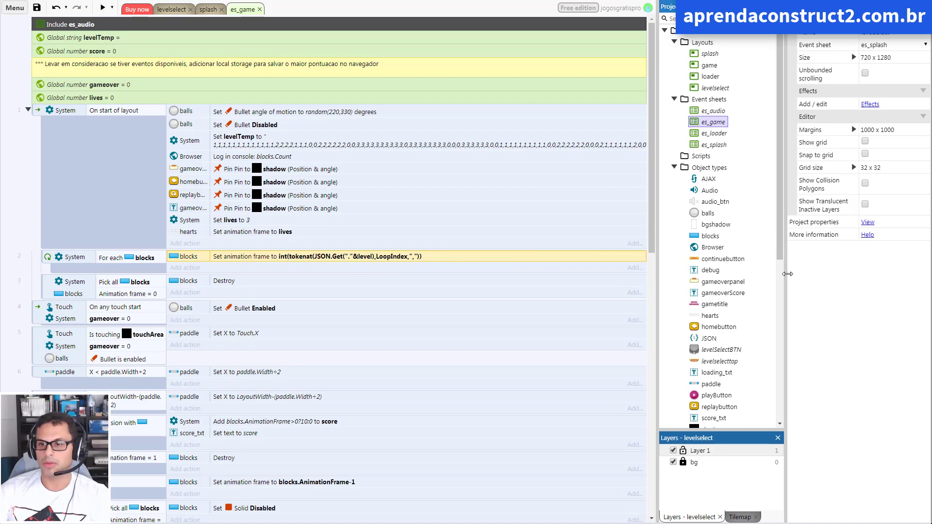
scroll(772, 241, down, 5)
double_click(715, 422)
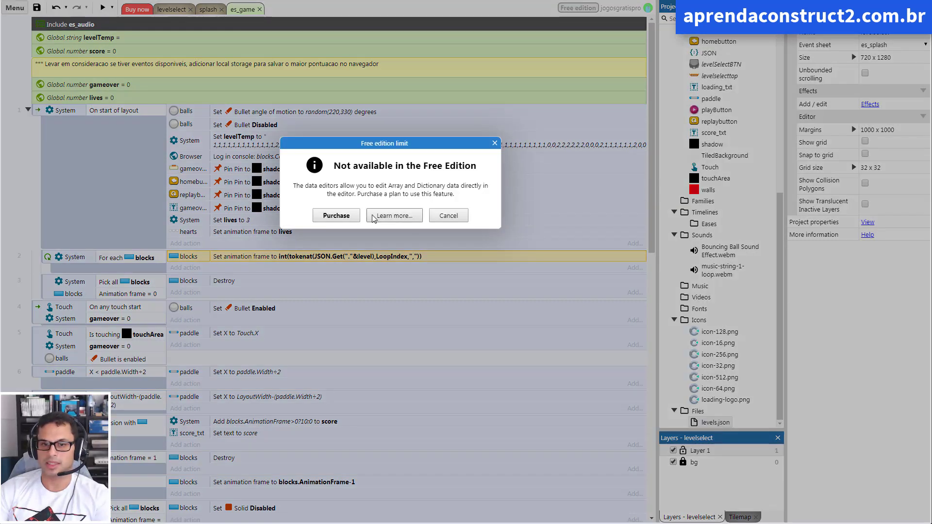
click(448, 216)
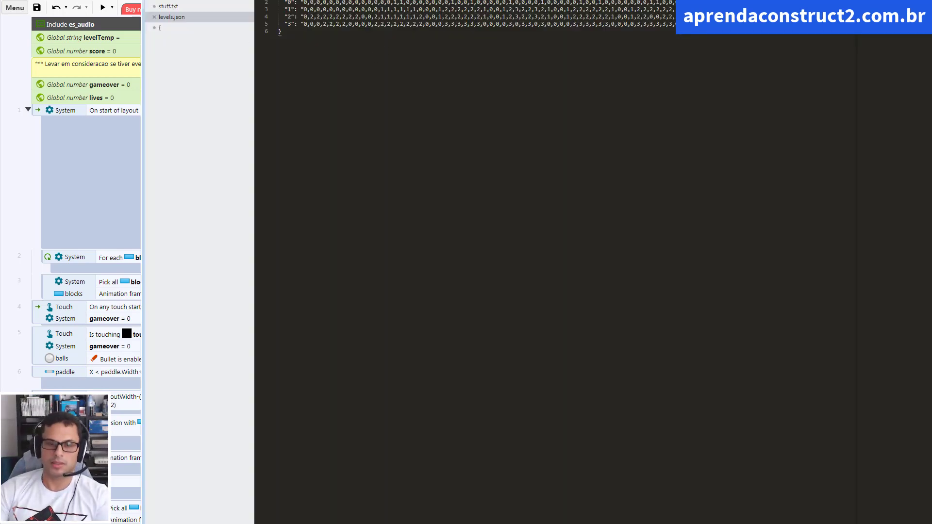
Maximize the Sublime Text and Excel windows to compare levels.json with the level grid
right_click(141, 37)
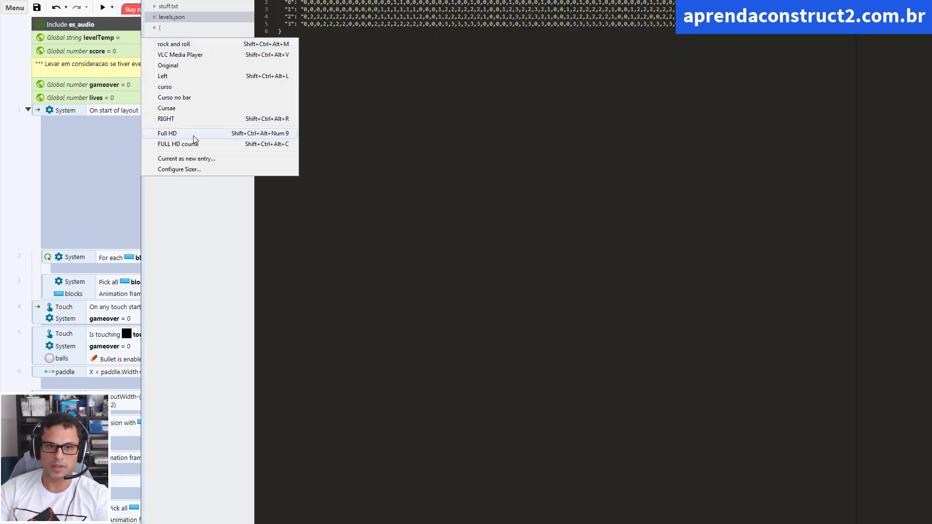
click(193, 146)
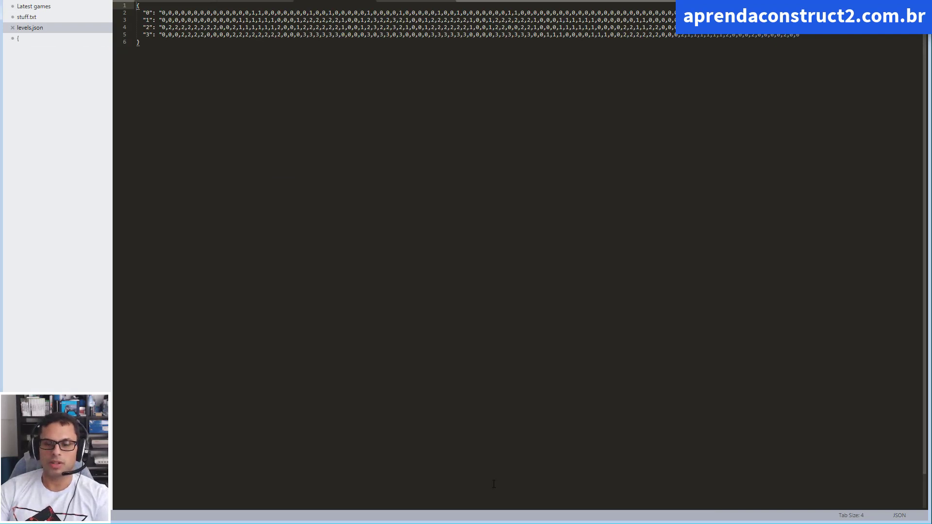
key(alt+Tab)
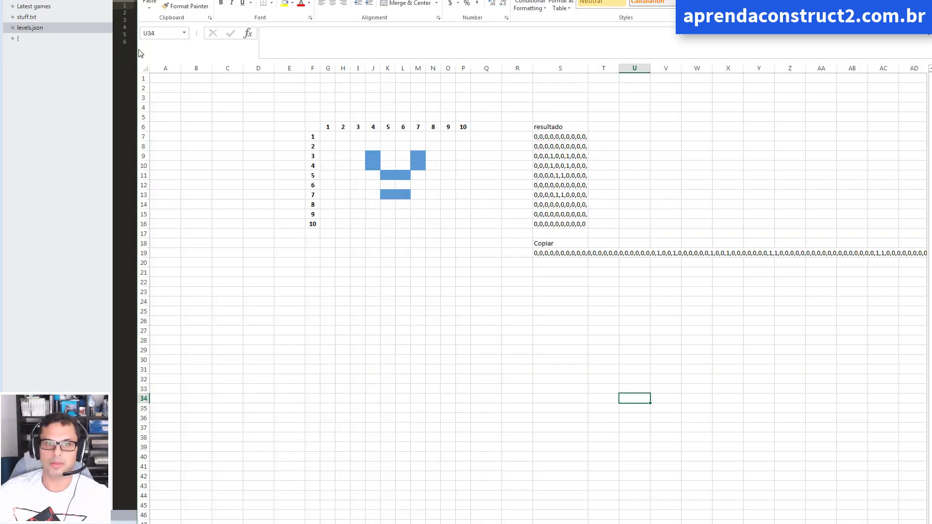
right_click(141, 53)
click(182, 157)
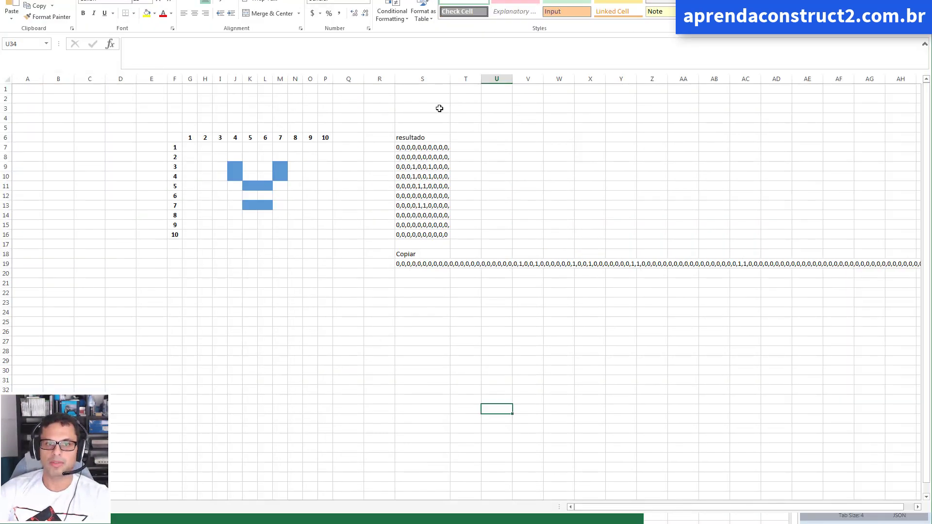
Return to Construct's es_game sheet and select the Set levelTemp action in event 1
key(alt+Tab)
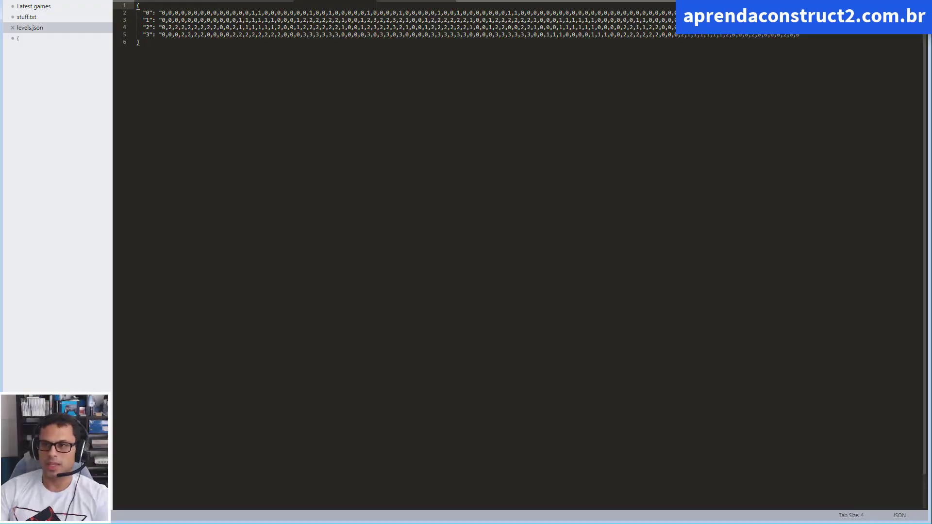
key(alt+Tab)
click(290, 144)
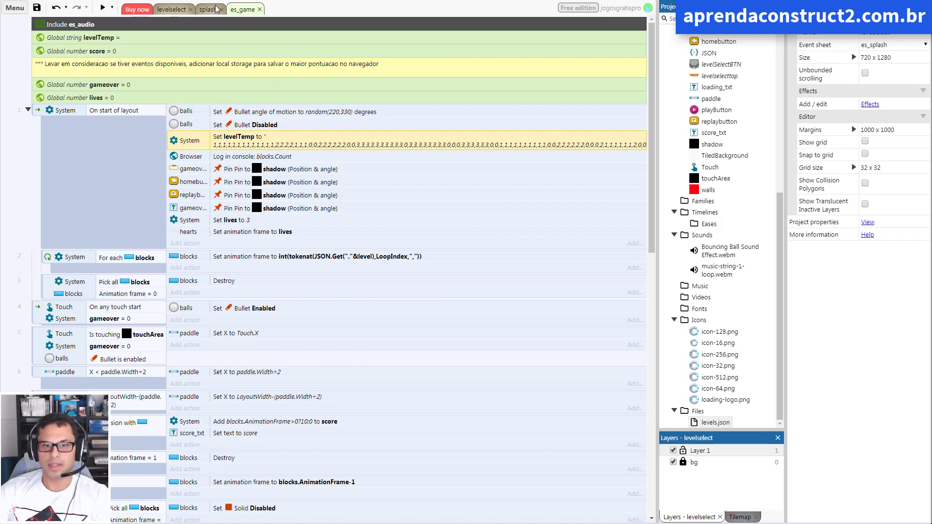
Open es_splash and set the global variable level's initial value to 1
click(779, 60)
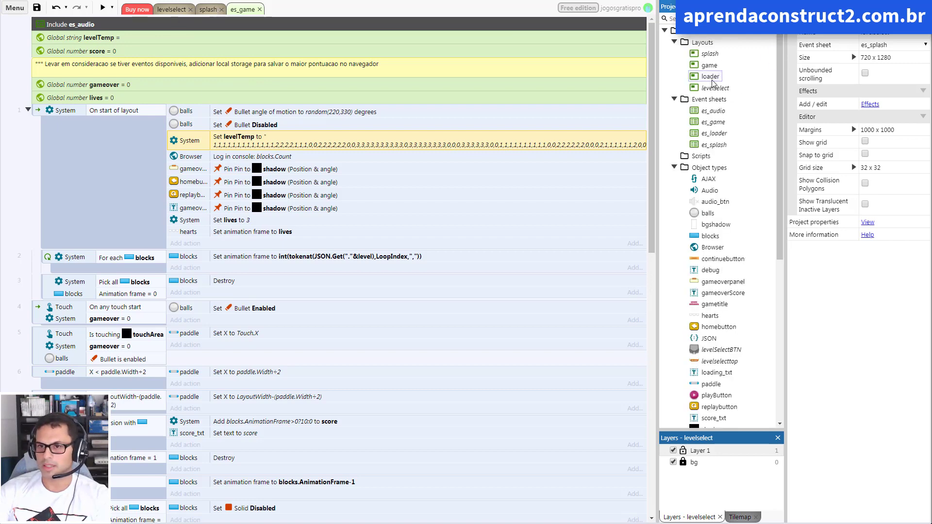
double_click(718, 146)
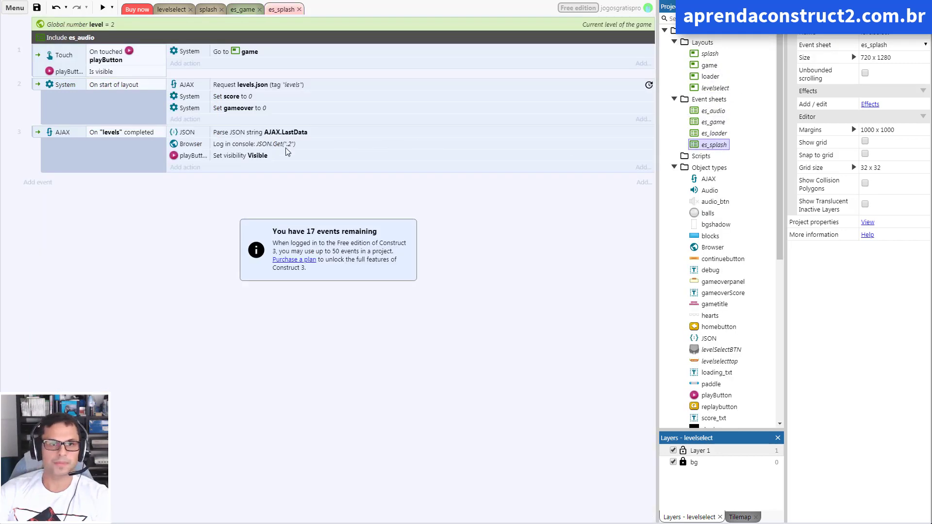
click(100, 24)
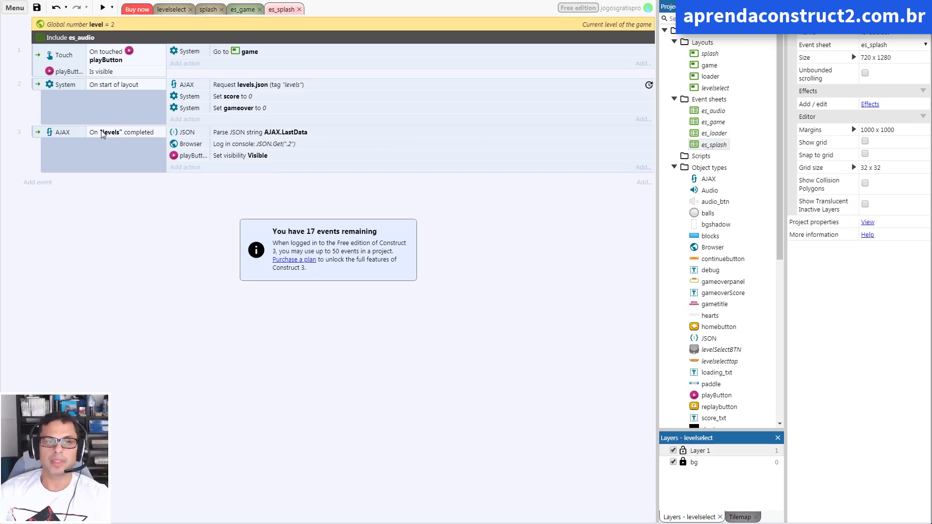
double_click(103, 23)
key(Tab)
key(Tab)
key(shift+Tab)
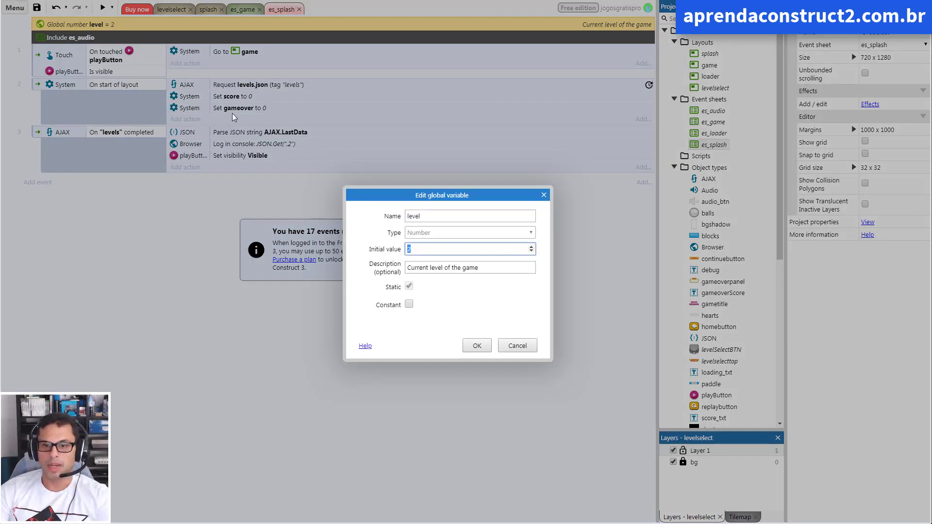
text(1)
key(Return)
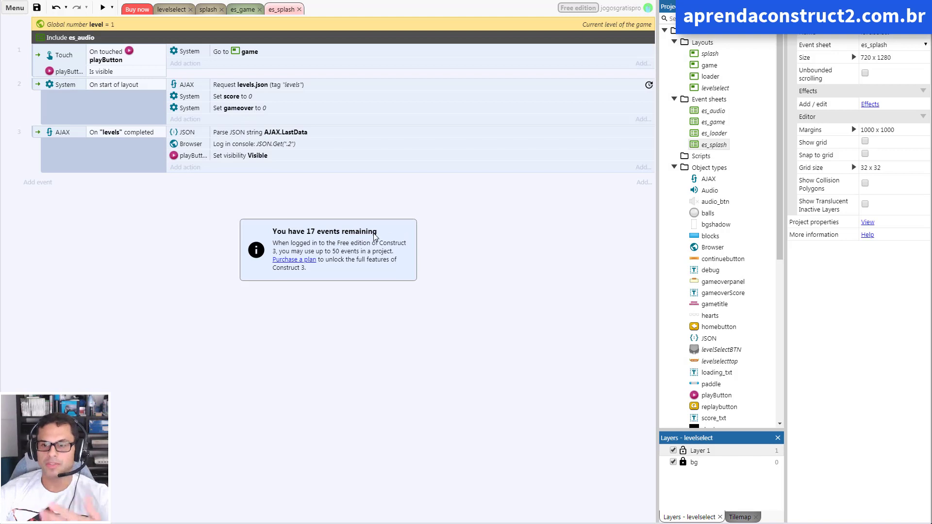
Review the es_splash events that load and parse levels.json via AJAX
drag(781, 249, 800, 229)
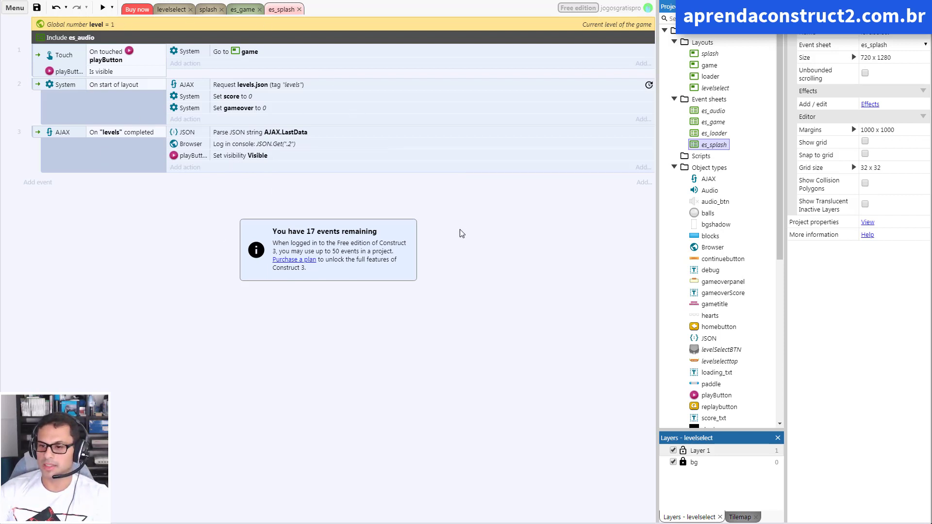
right_click(96, 240)
click(217, 322)
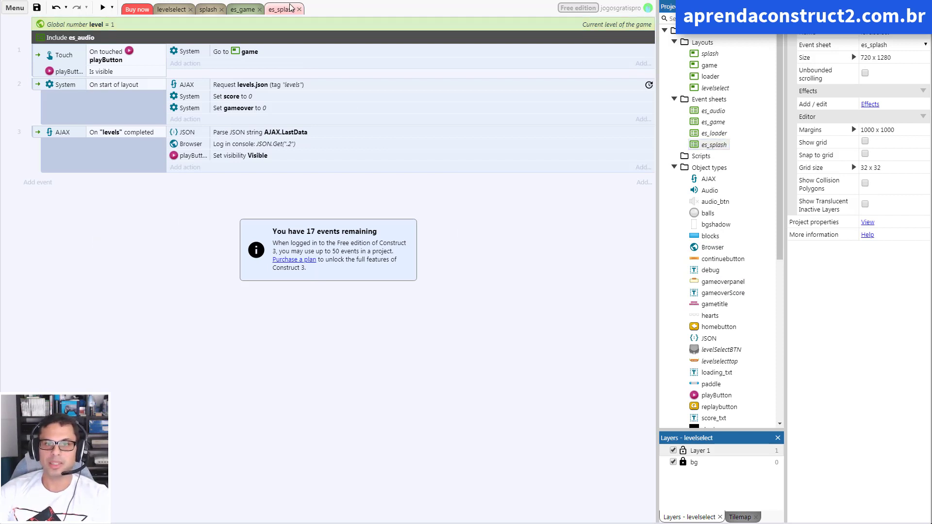
Set the top-left level button's Initial frame to 1 so it shows the blue unlocked frame
click(156, 13)
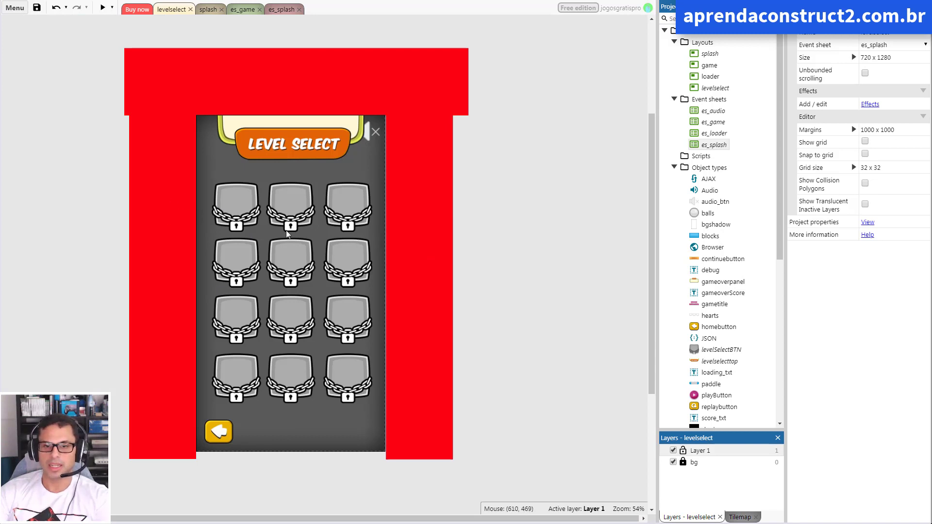
click(253, 204)
click(879, 377)
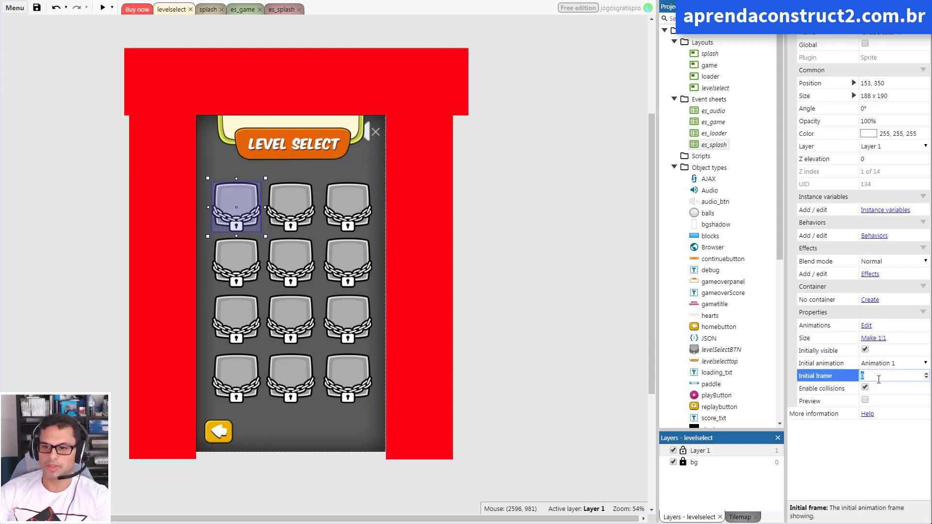
text(1)
click(269, 253)
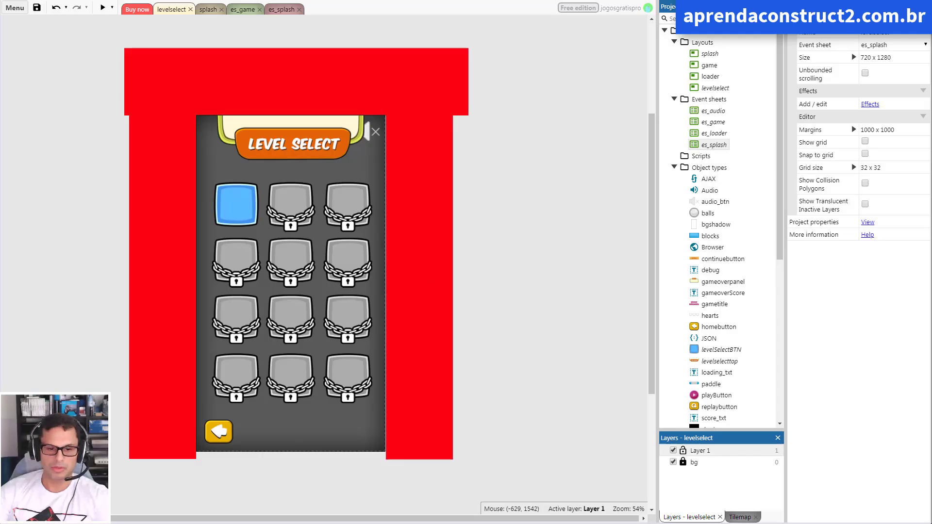
key(alt+Tab)
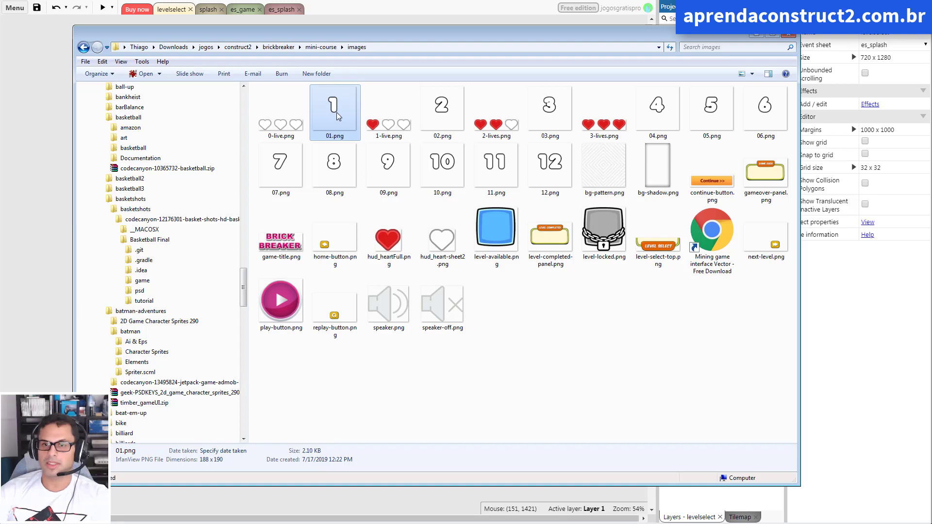
Select the number images 01.png through 12.png in the Explorer images folder
ctrl+click(442, 108)
ctrl+click(550, 108)
ctrl+click(657, 108)
ctrl+click(711, 108)
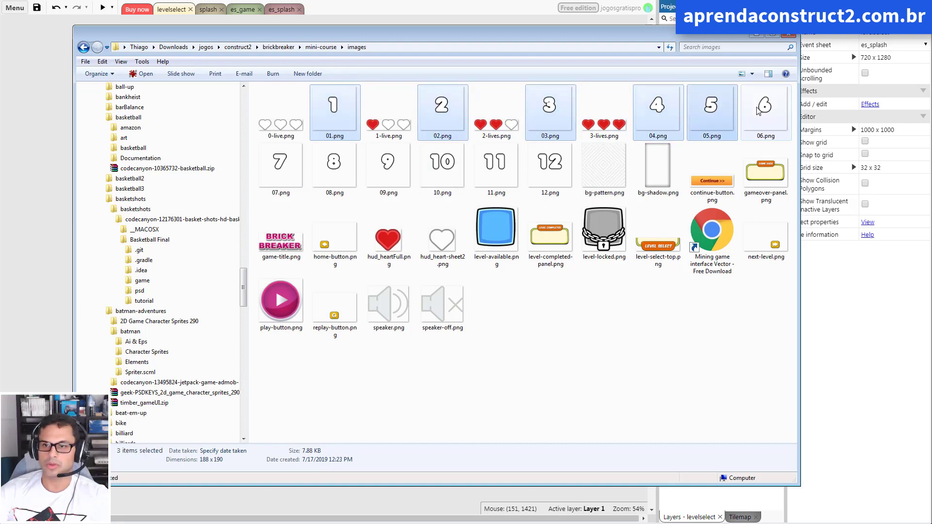
ctrl+click(765, 108)
ctrl+click(280, 165)
ctrl+click(334, 165)
ctrl+click(388, 165)
ctrl+click(442, 165)
ctrl+click(495, 166)
ctrl+click(550, 165)
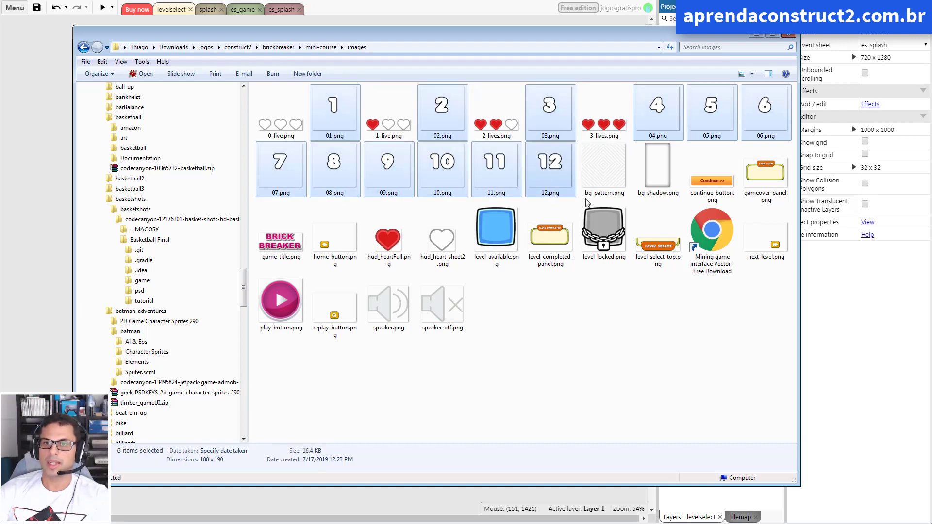
key(alt+Tab)
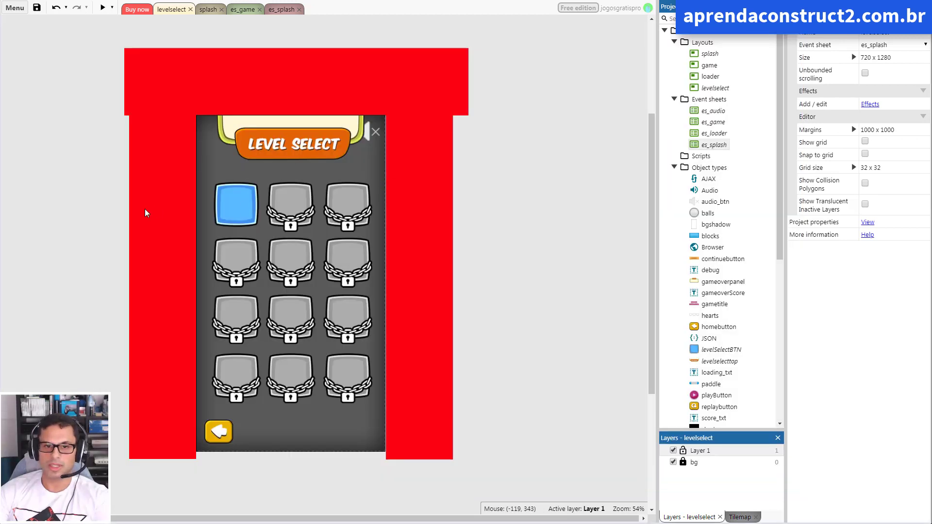
Insert a Sprite object named levelSelectNumber from the levelselect layout
right_click(209, 197)
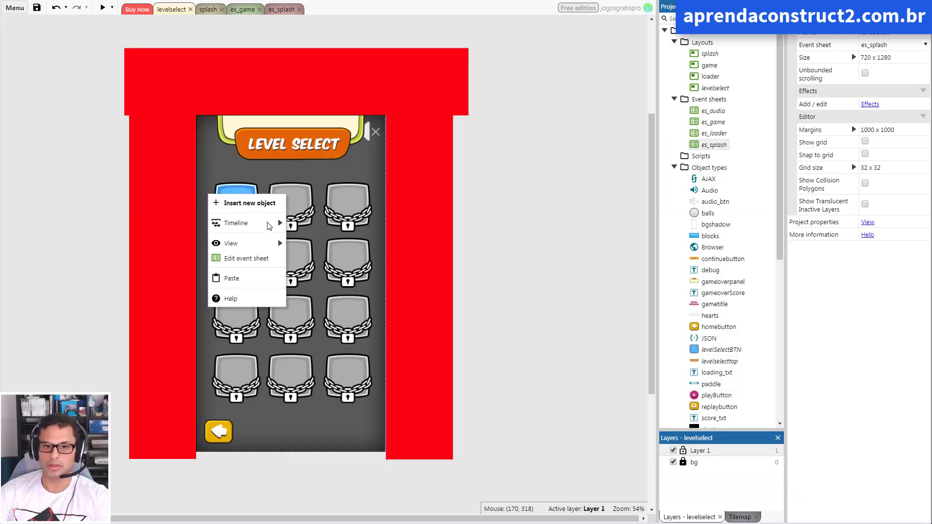
key(Escape)
double_click(260, 208)
text(spr)
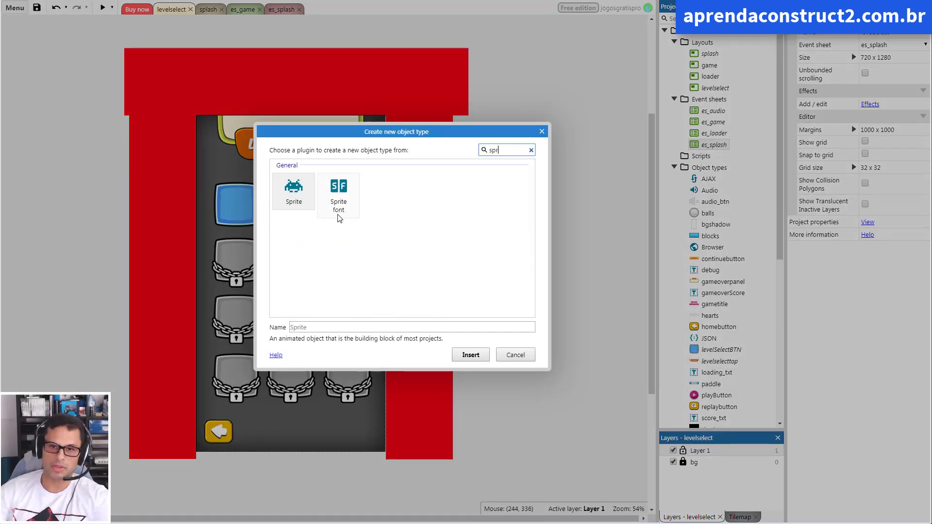
click(295, 198)
click(317, 326)
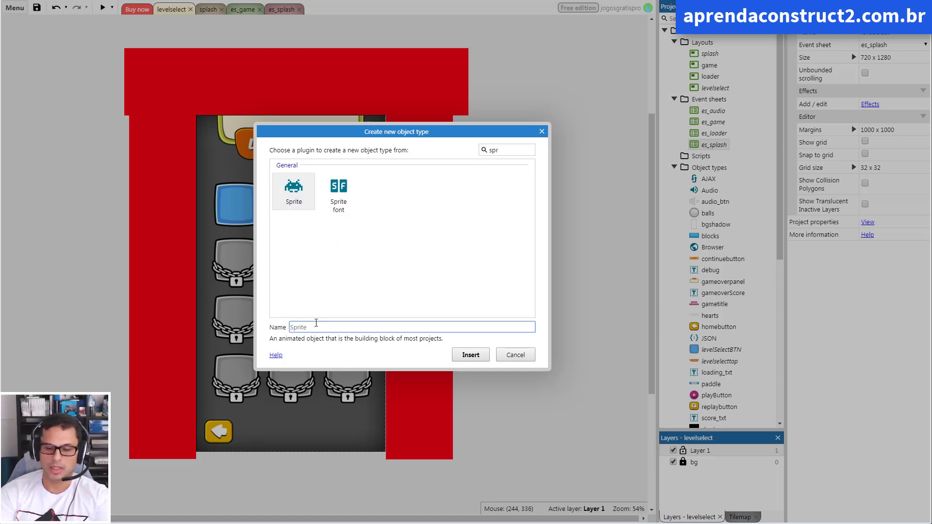
text(levelSele)
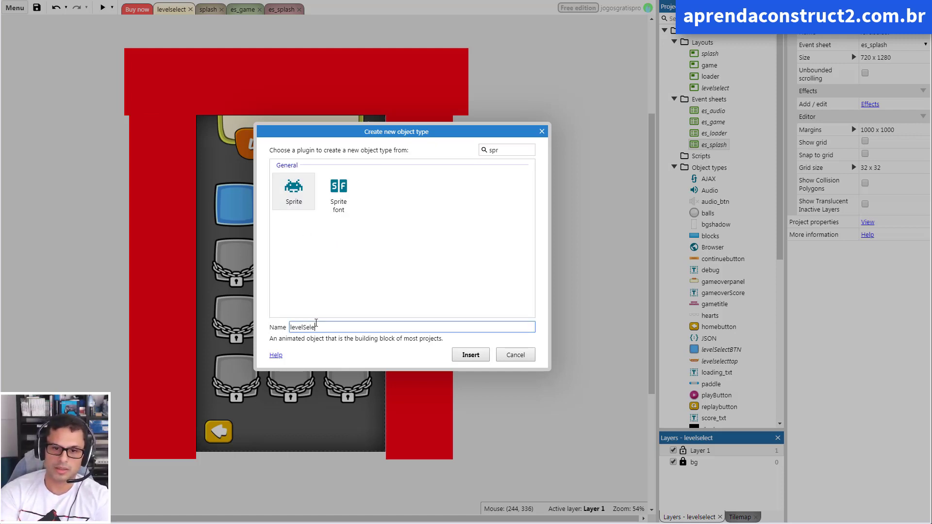
text(ctNub)
key(BackSpace)
key(BackSpace)
key(BackSpace)
text(Nu)
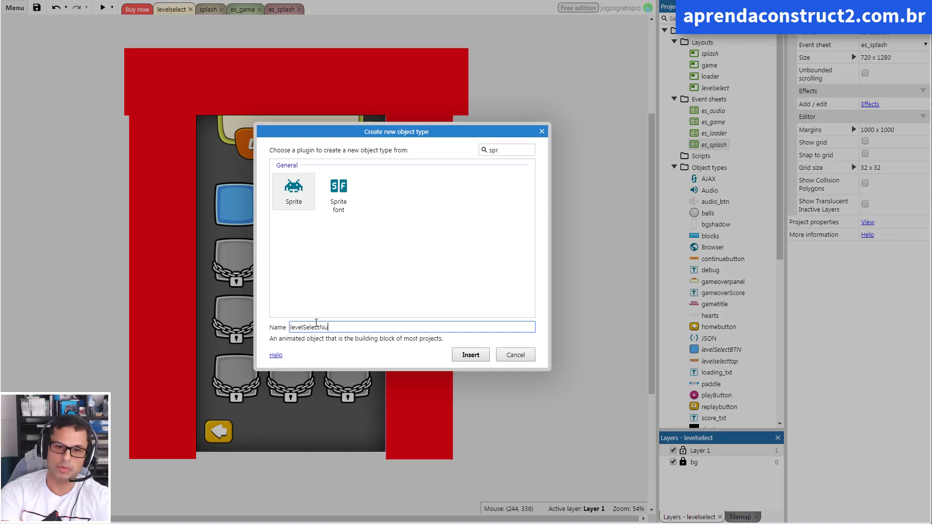
text(mber)
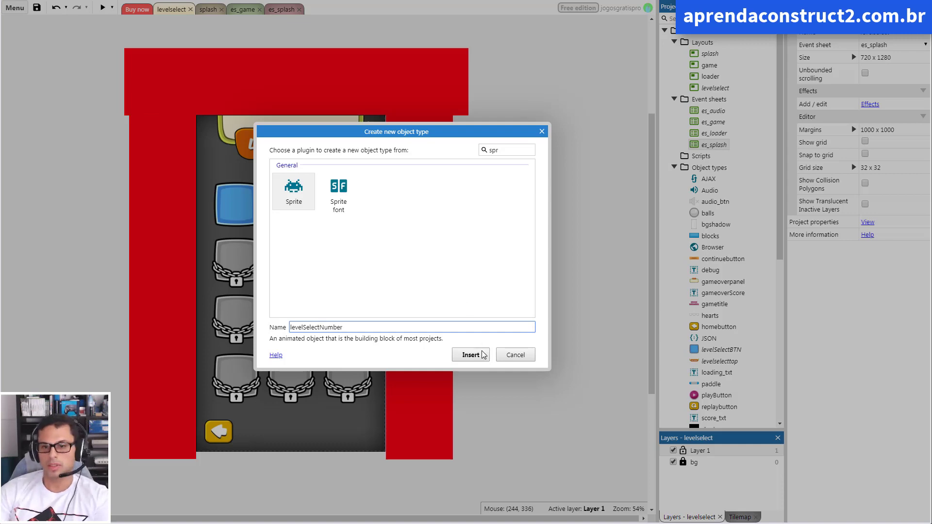
click(480, 355)
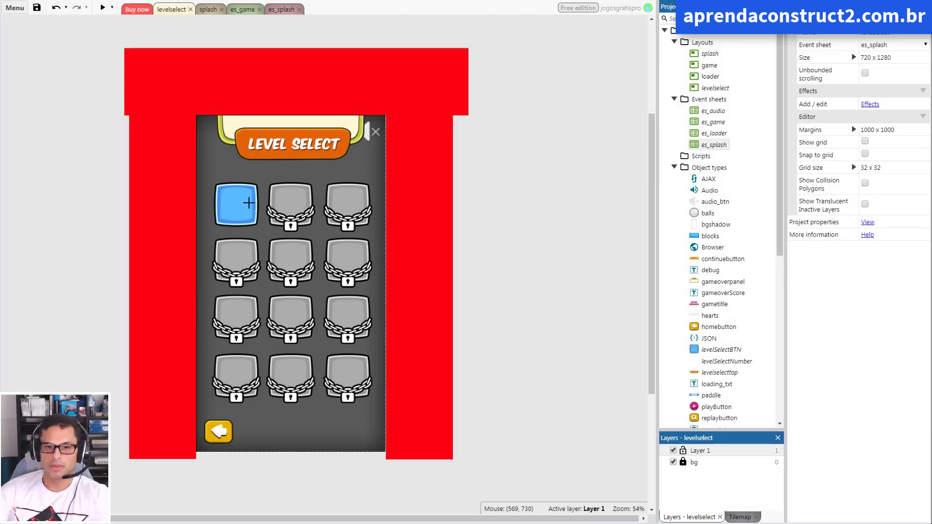
Place the sprite over the first level button and import 01.png–12.png as its frames
click(225, 198)
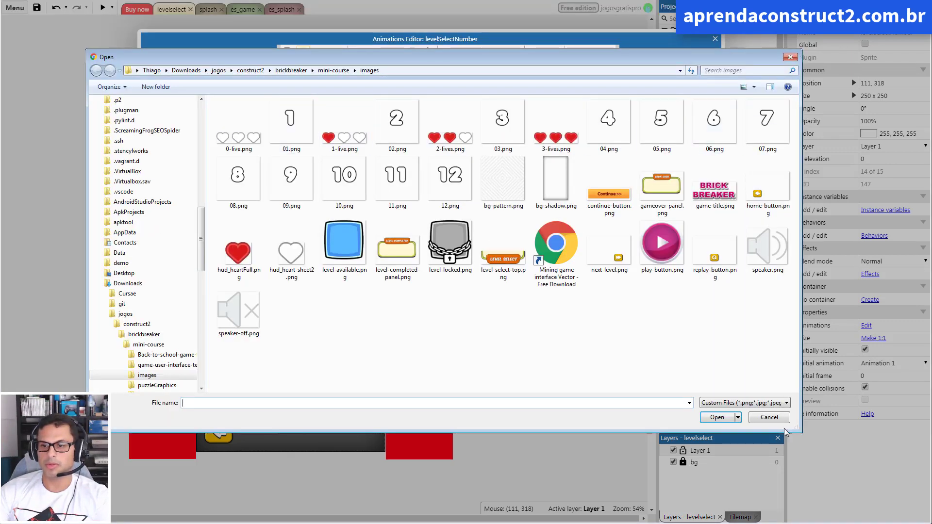
click(777, 421)
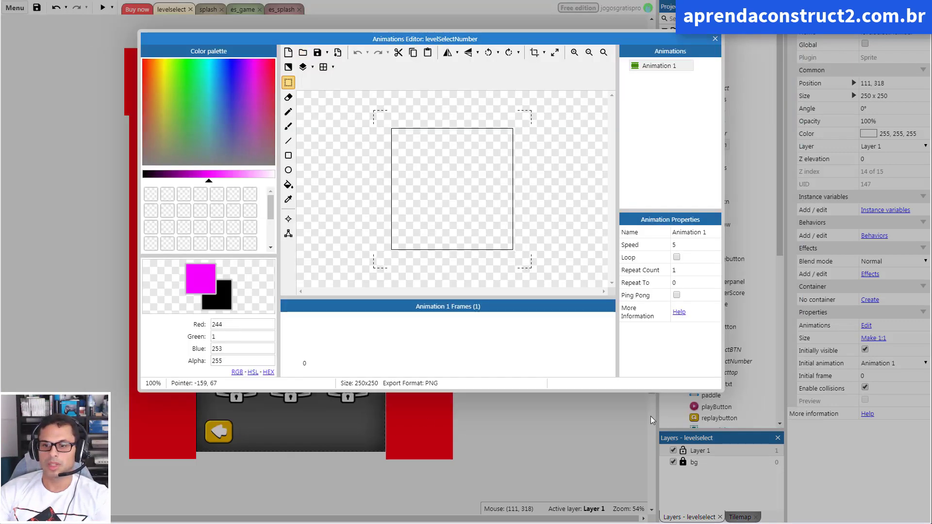
right_click(372, 331)
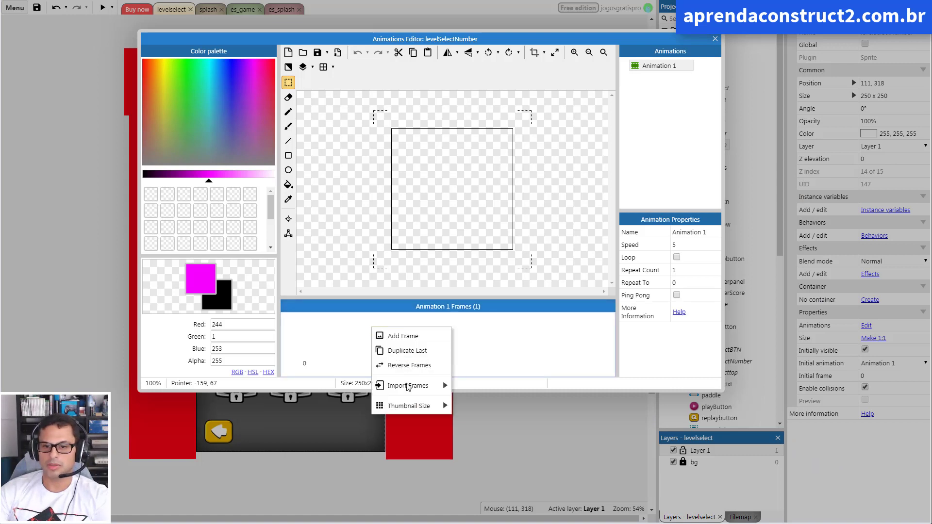
mouse_move(408, 389)
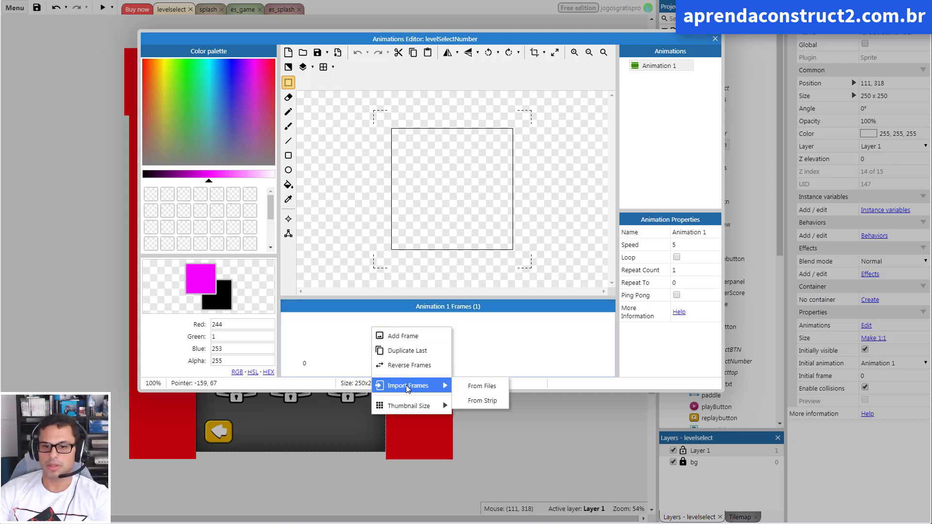
click(483, 386)
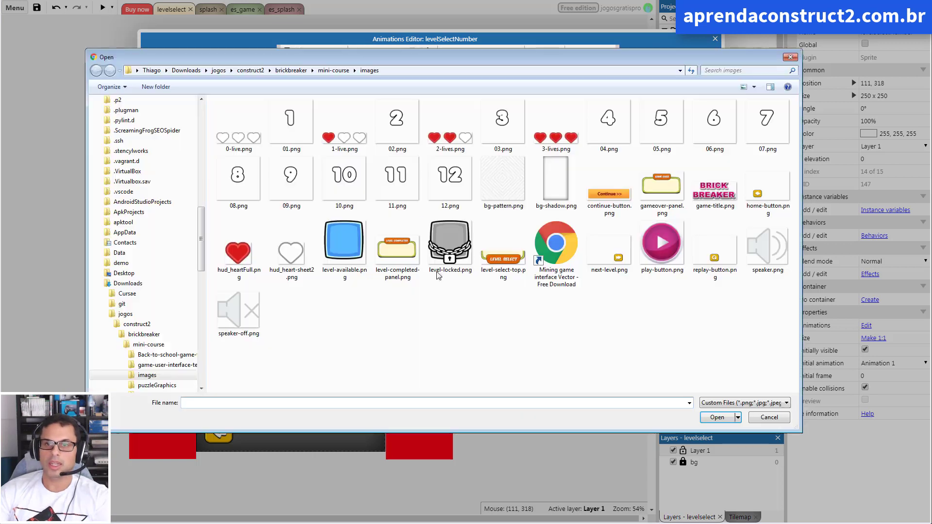
click(292, 121)
ctrl+click(397, 122)
ctrl+click(503, 121)
ctrl+click(609, 122)
ctrl+click(662, 121)
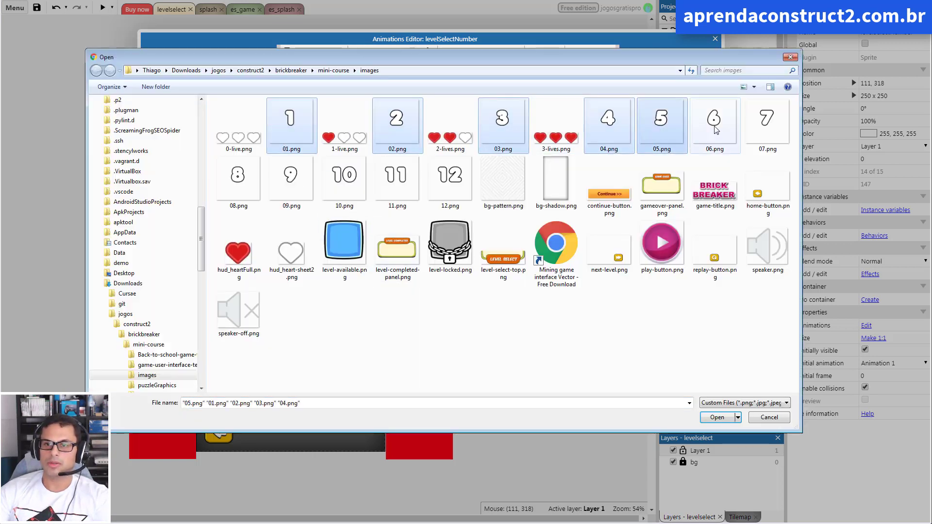
ctrl+click(715, 122)
ctrl+click(767, 121)
ctrl+click(237, 180)
ctrl+click(286, 187)
ctrl+click(342, 183)
ctrl+click(395, 183)
ctrl+click(435, 182)
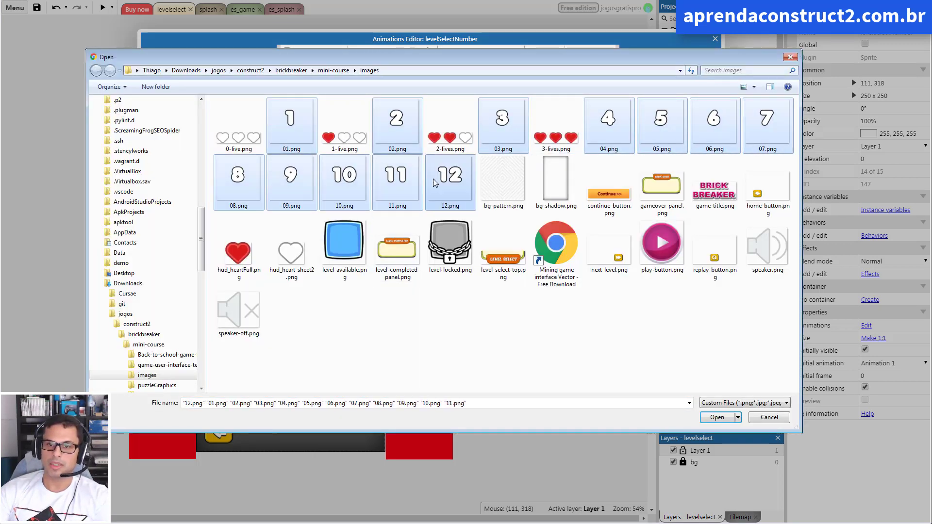
click(704, 418)
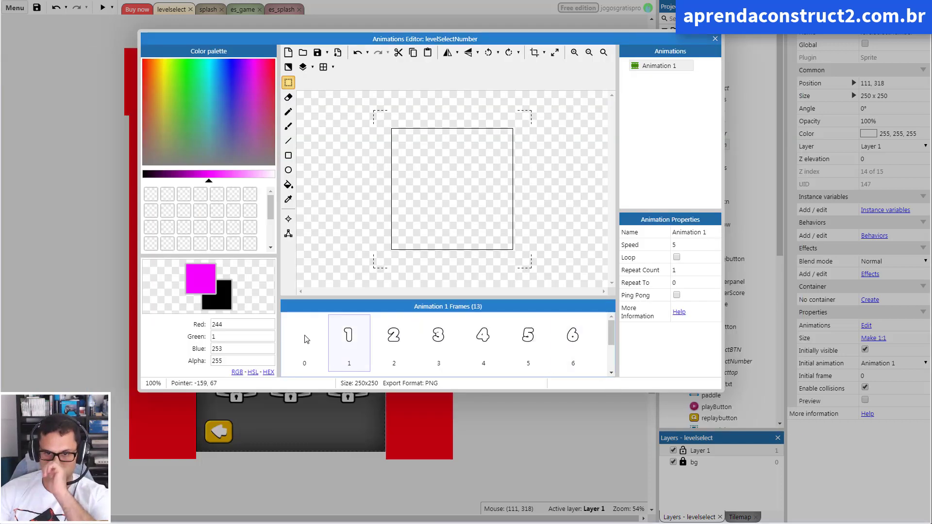
Delete the empty frame 0 from the sprite's animation
click(310, 351)
key(Delete)
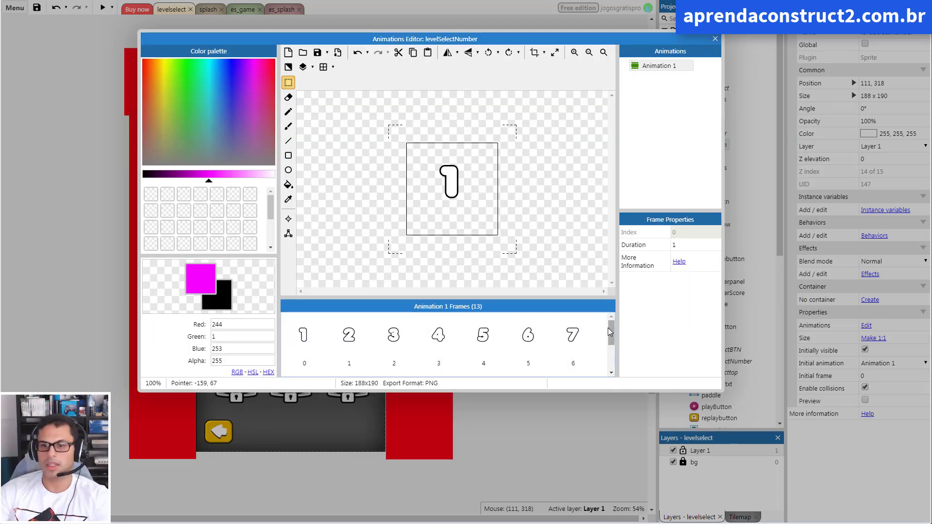
mouse_move(611, 334)
mouse_down()
mouse_move(614, 364)
mouse_move(612, 334)
mouse_up()
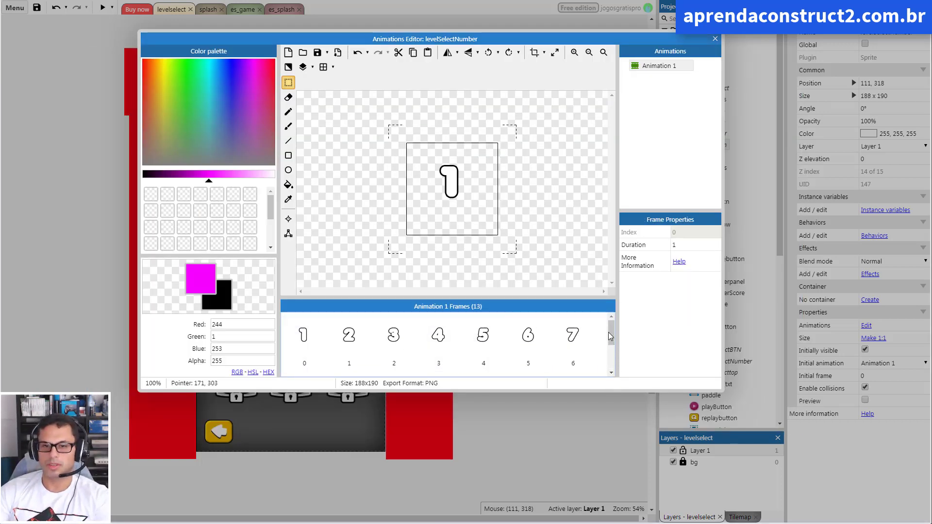
Set Animation 1's speed and repeat count to 0
click(660, 68)
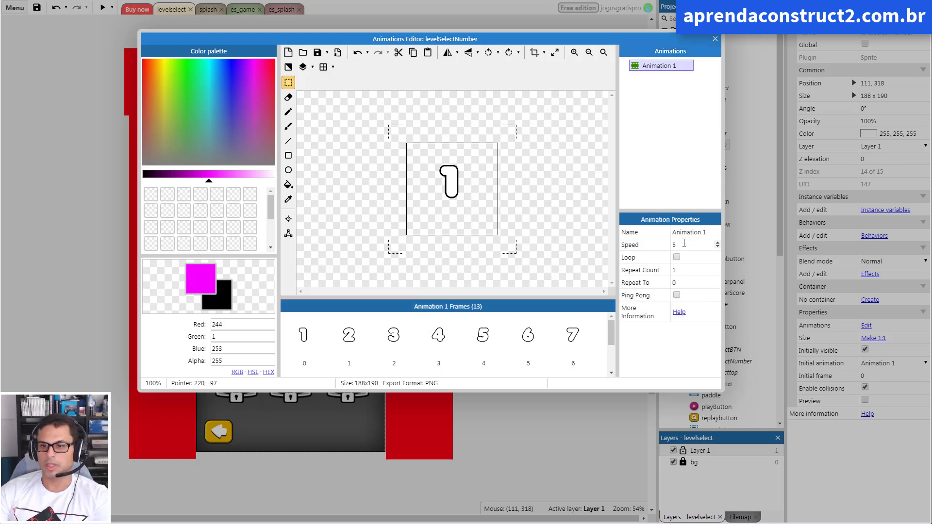
click(684, 245)
text(0)
click(692, 270)
text(0)
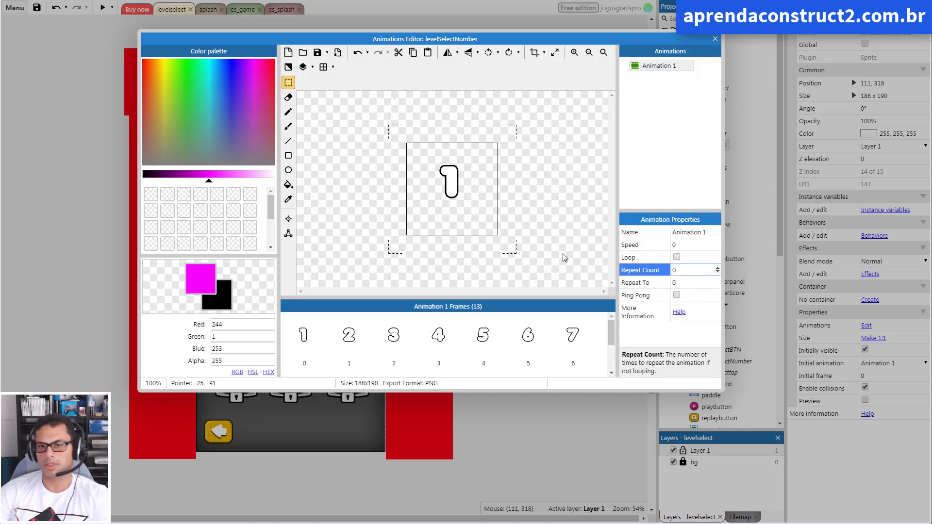
click(715, 38)
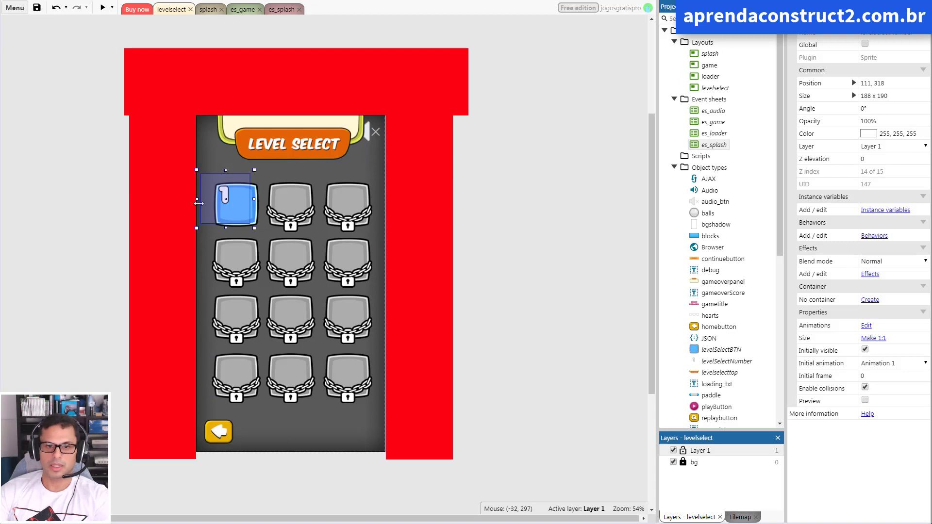
Move the number 1 sprite onto the blue first level button
click(527, 236)
click(245, 208)
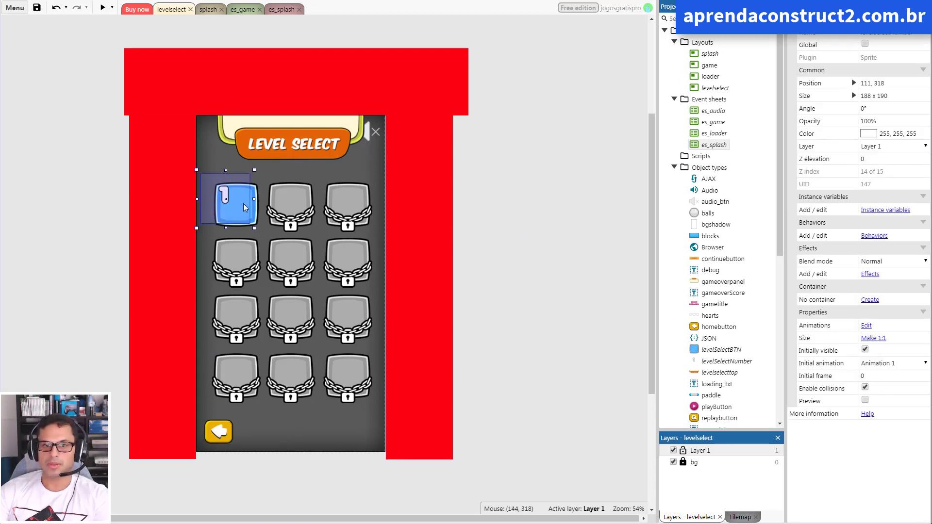
drag(245, 208, 254, 215)
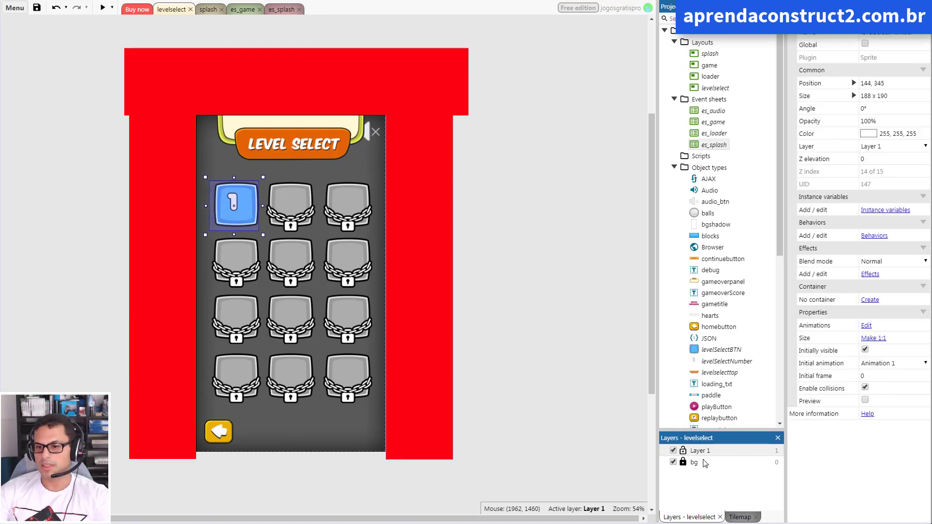
Try adding a layer at the top and dismiss the layer limit warning
right_click(693, 481)
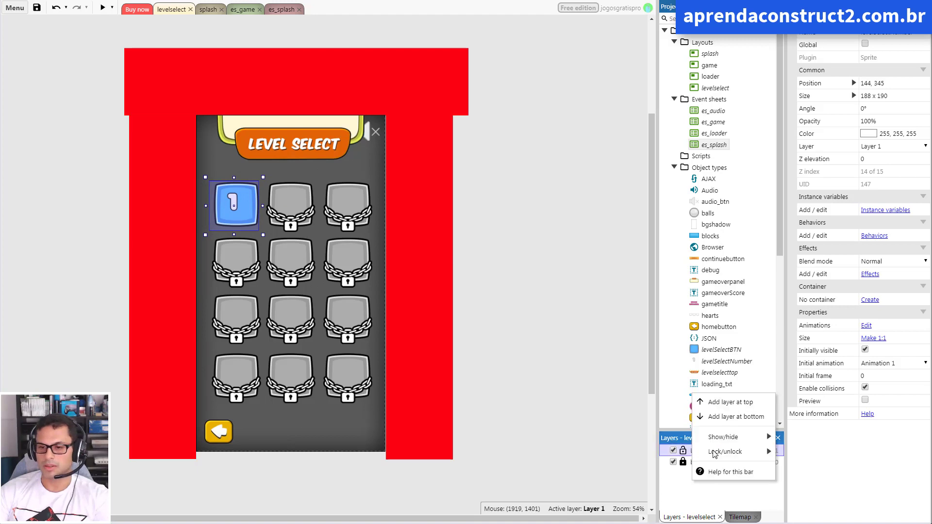
click(736, 404)
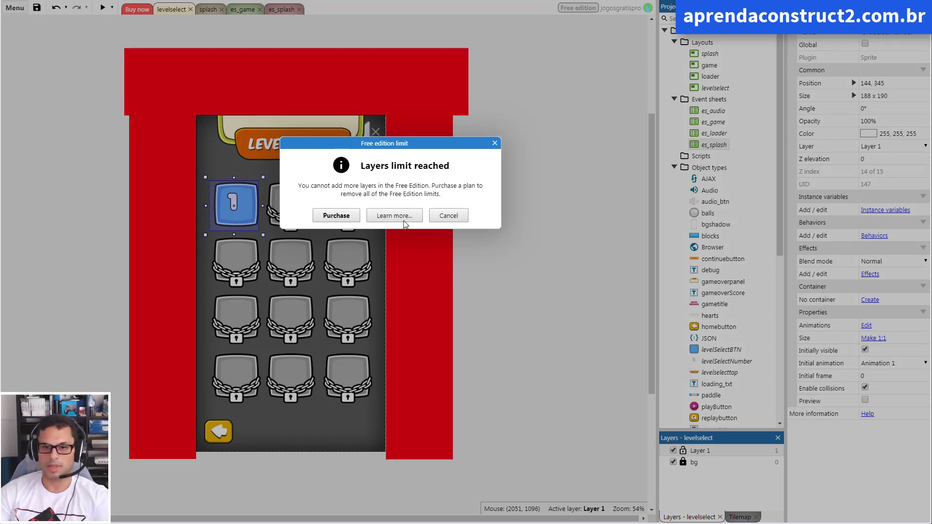
click(446, 215)
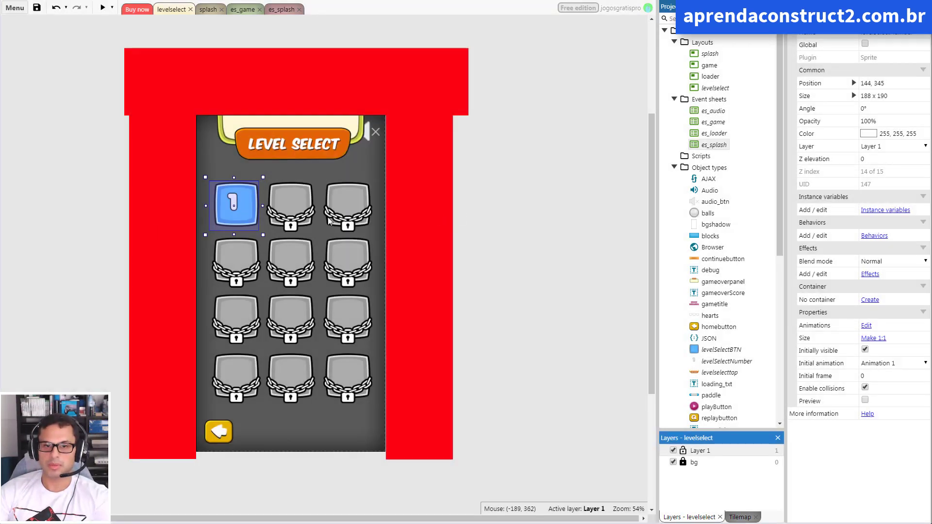
Zoom in and nudge the number 1 to 152.852, 352.745, centred on the button
click(402, 211)
click(224, 202)
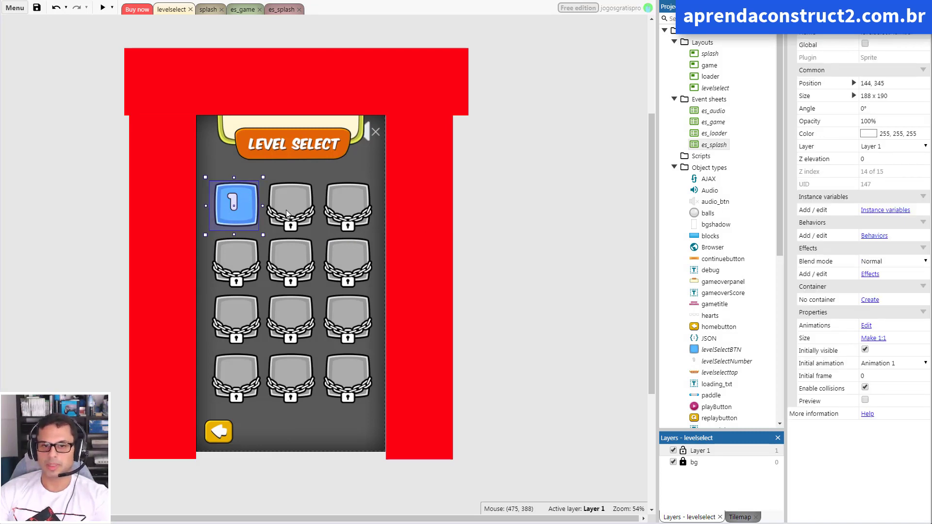
ctrl+scroll(214, 226, up, 1)
ctrl+scroll(223, 218, up, 3)
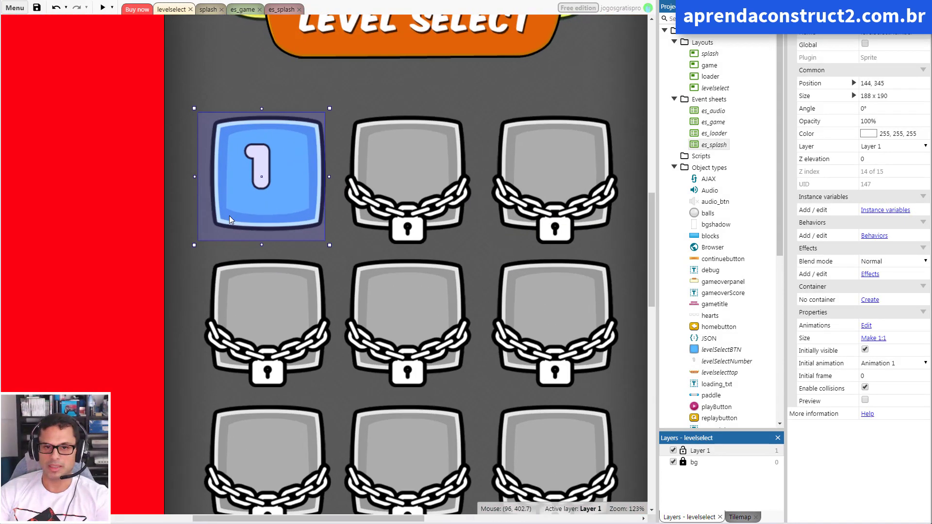
ctrl+scroll(238, 206, up, 2)
ctrl+scroll(272, 173, up, 1)
drag(292, 153, 297, 164)
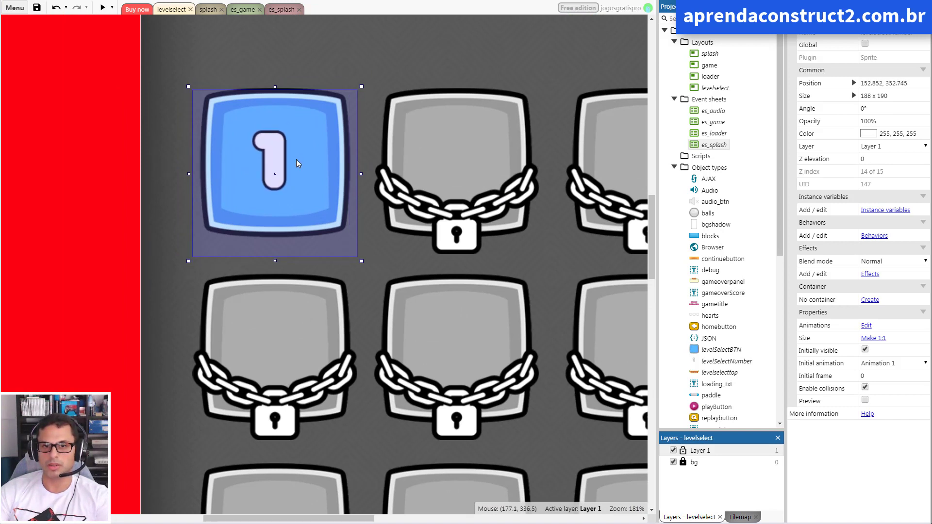
ctrl+scroll(295, 161, down, 1)
ctrl+scroll(291, 171, down, 4)
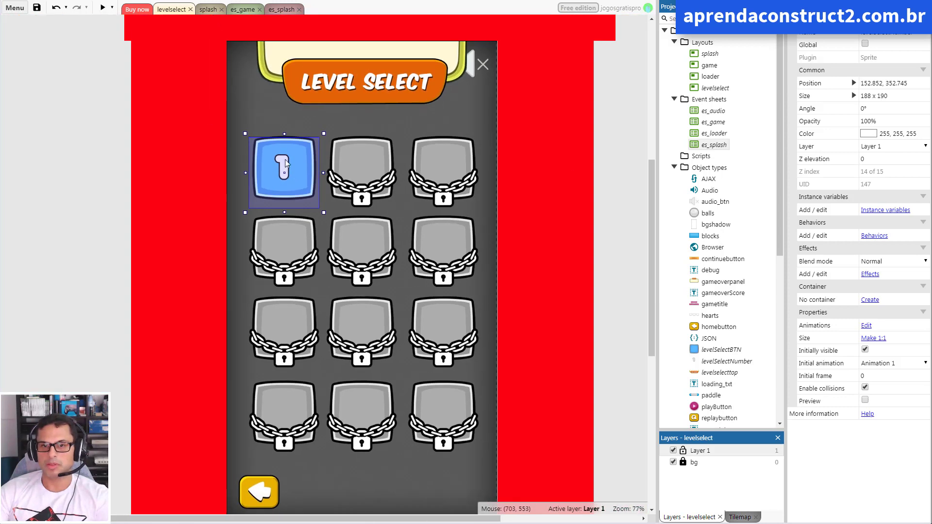
Copy a number button into the third top-row slot and set the top-row initial frames to 1 and 2
ctrl+drag(283, 173, 434, 164)
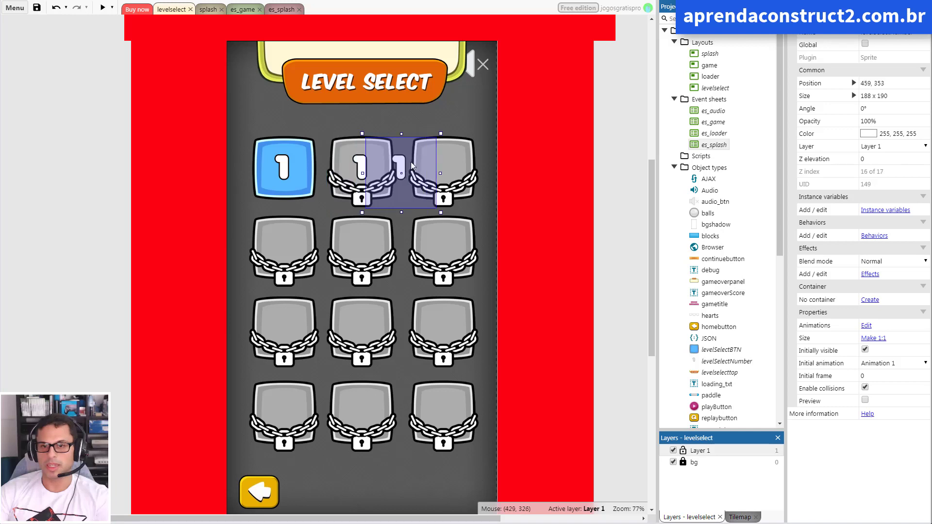
key(Left)
key(Left)
key(Left)
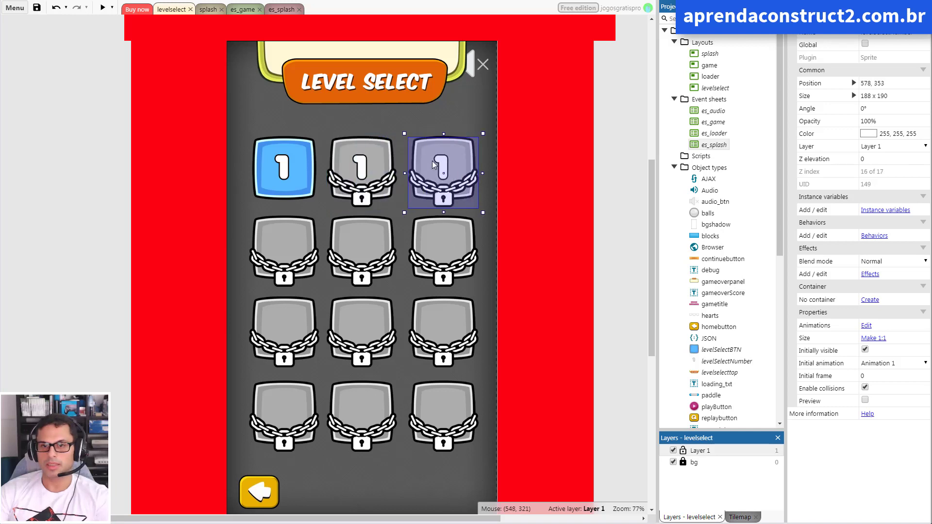
click(393, 175)
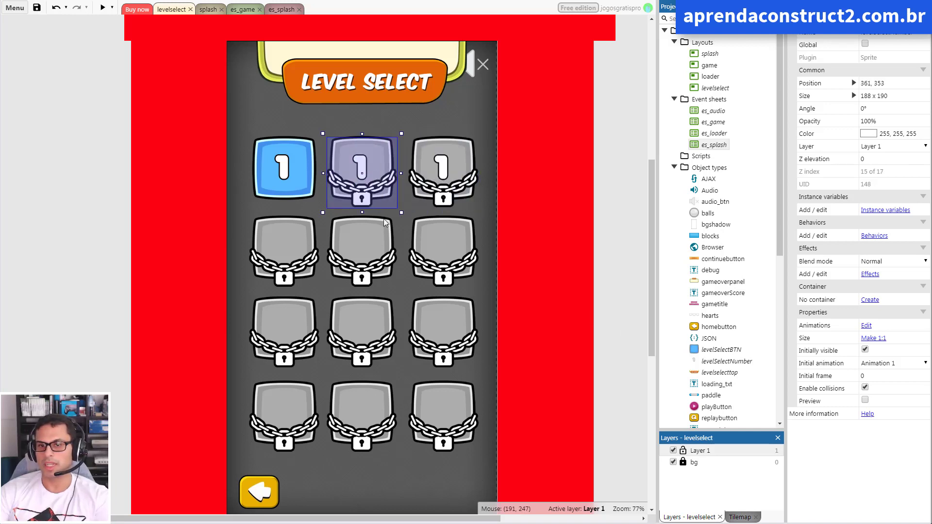
click(878, 378)
text(1)
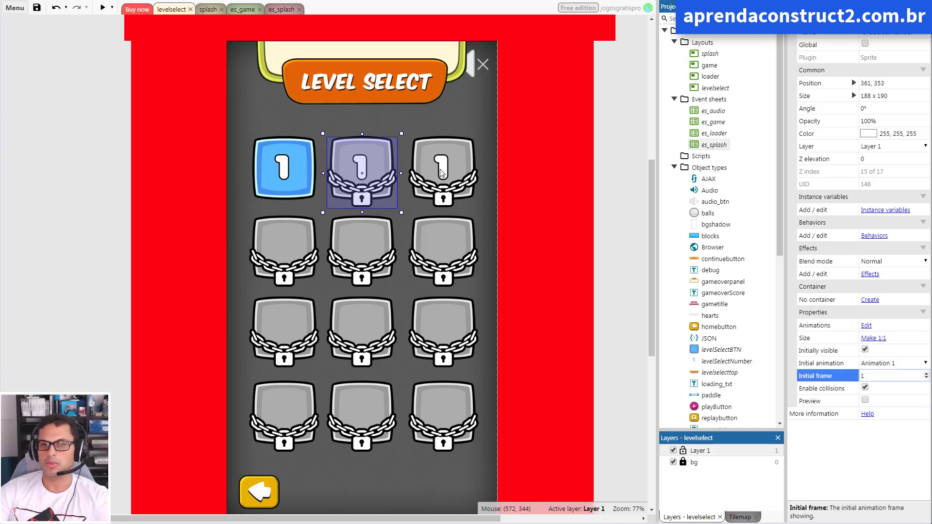
click(441, 172)
click(877, 379)
text(2)
click(62, 194)
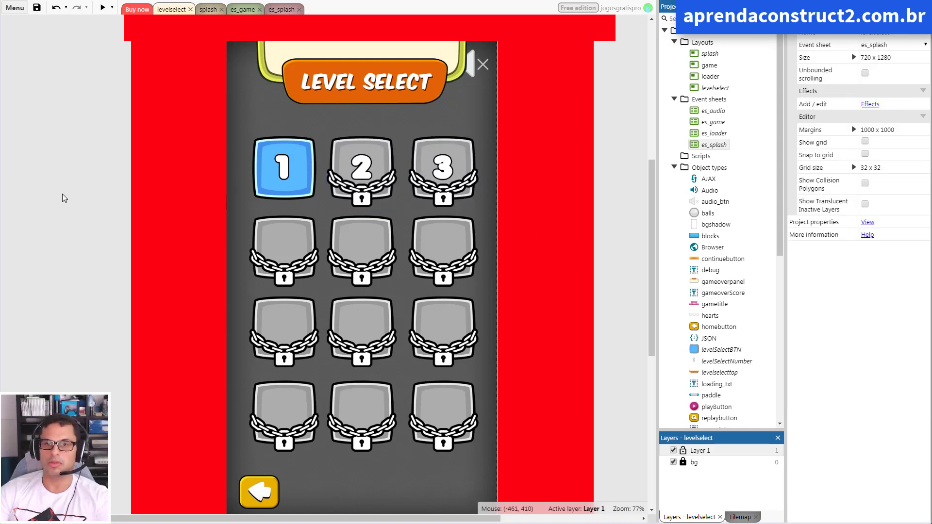
mouse_move(85, 113)
mouse_down()
mouse_move(459, 204)
mouse_move(441, 401)
mouse_up()
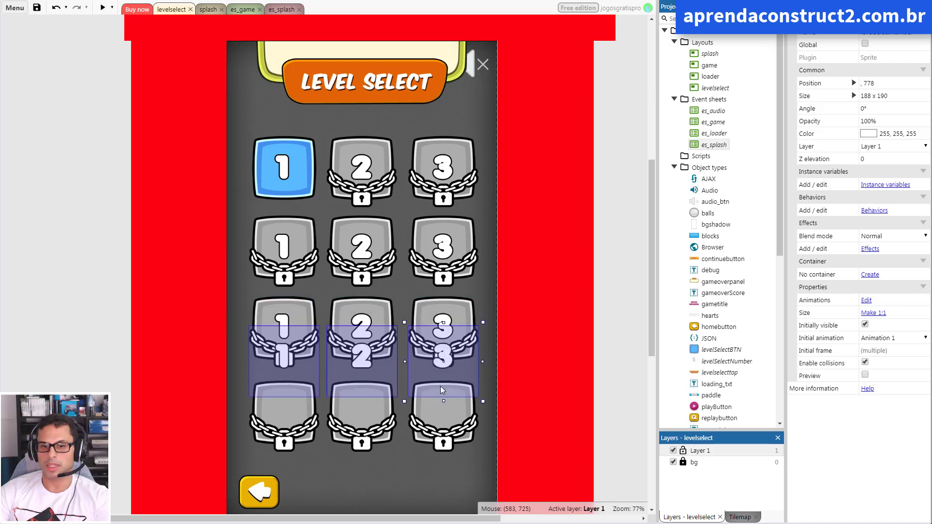
Set the second-row buttons' initial frames to 3, 4 and 5 so they read 4–6
click(281, 256)
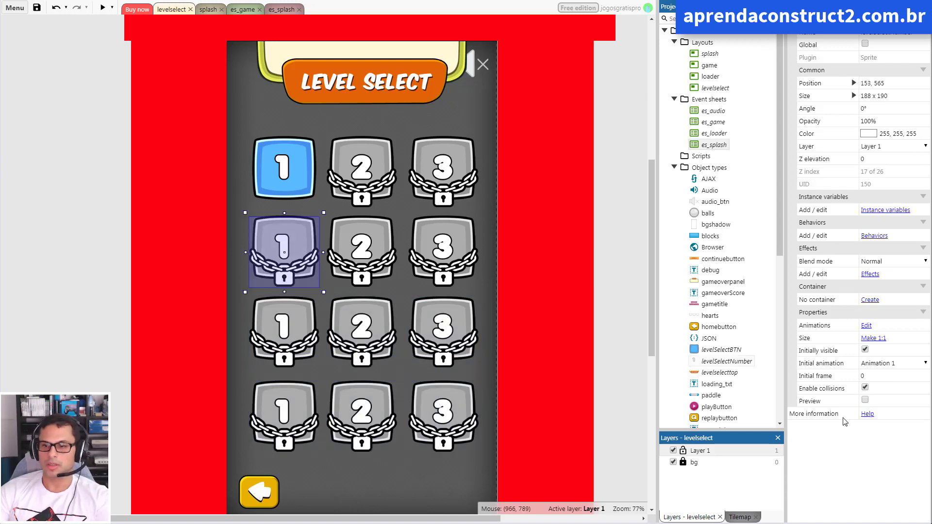
click(826, 376)
text(3)
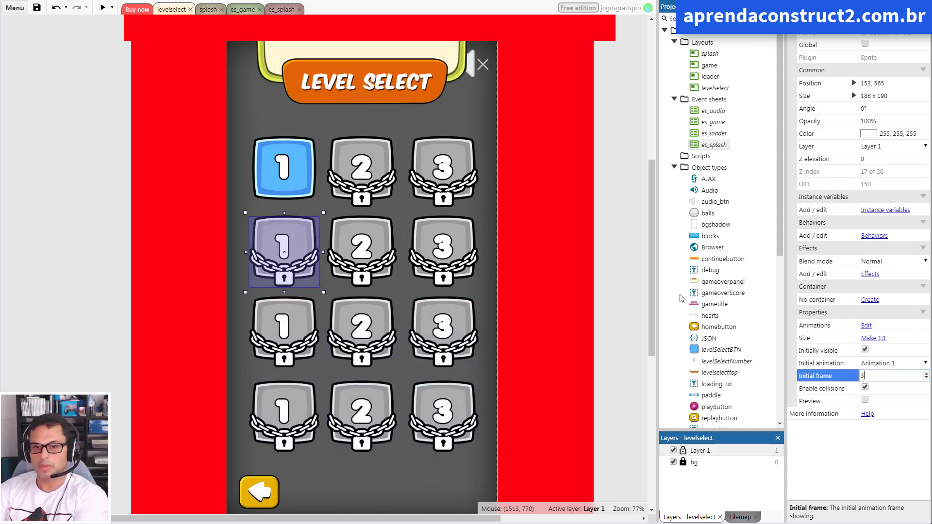
click(373, 246)
text(4)
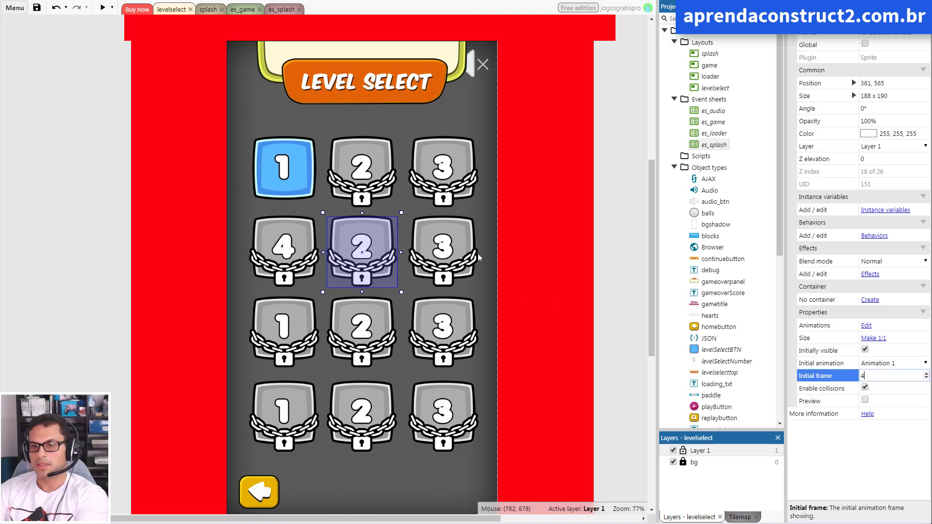
click(471, 255)
click(880, 376)
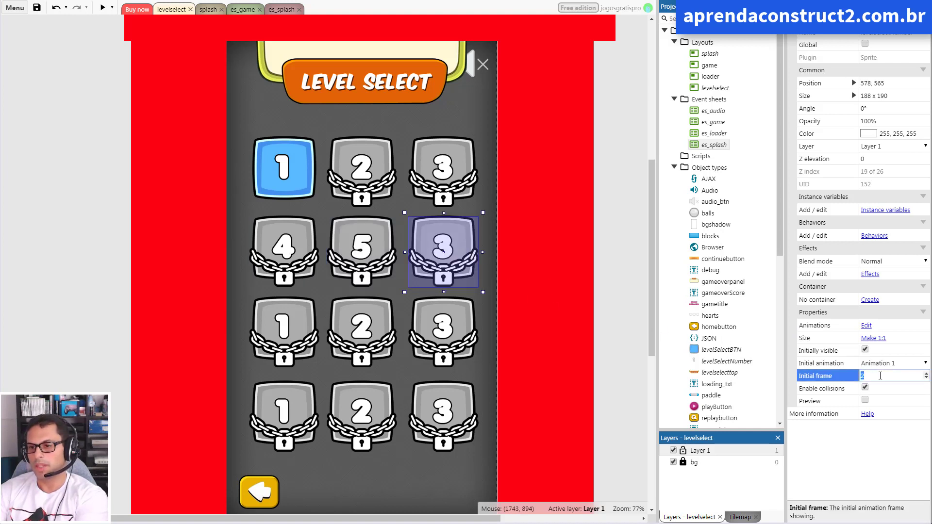
text(5)
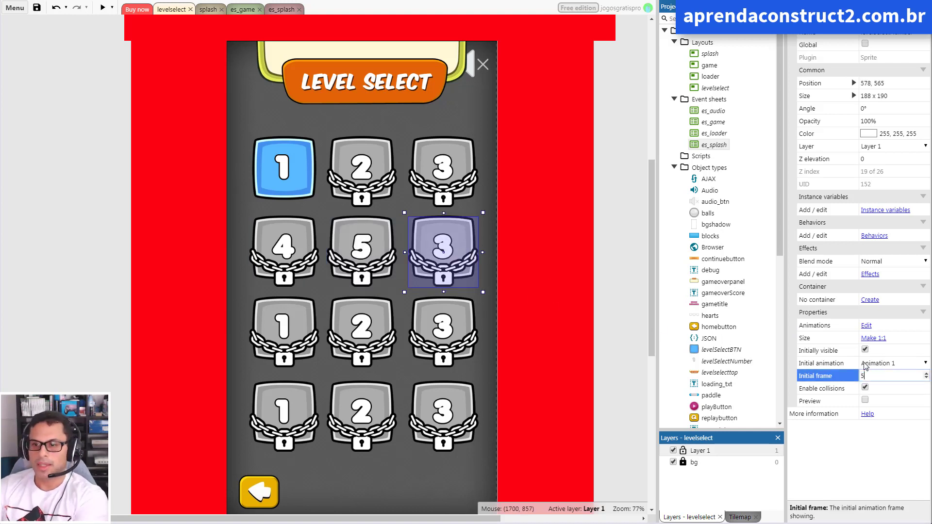
Set the third-row buttons' initial frames to 6, 7 and 8 so they read 7–9
click(296, 316)
click(874, 375)
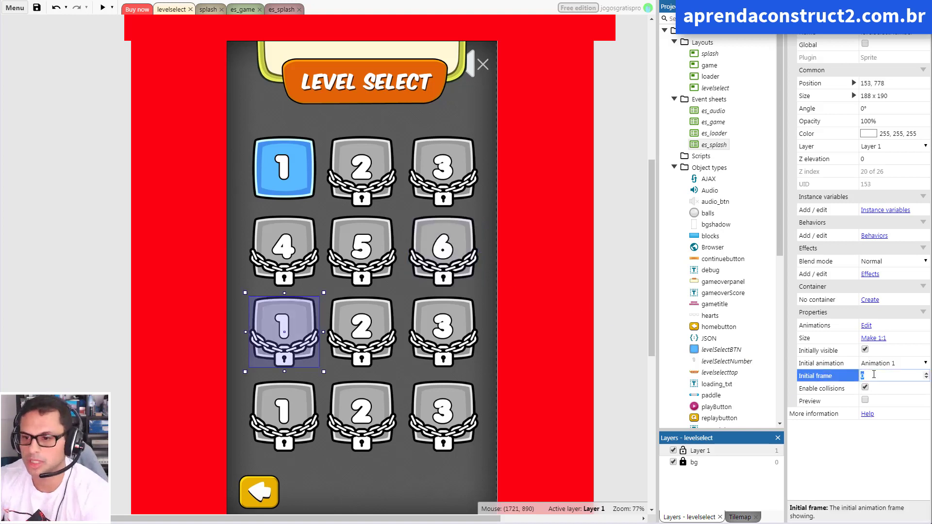
text(6)
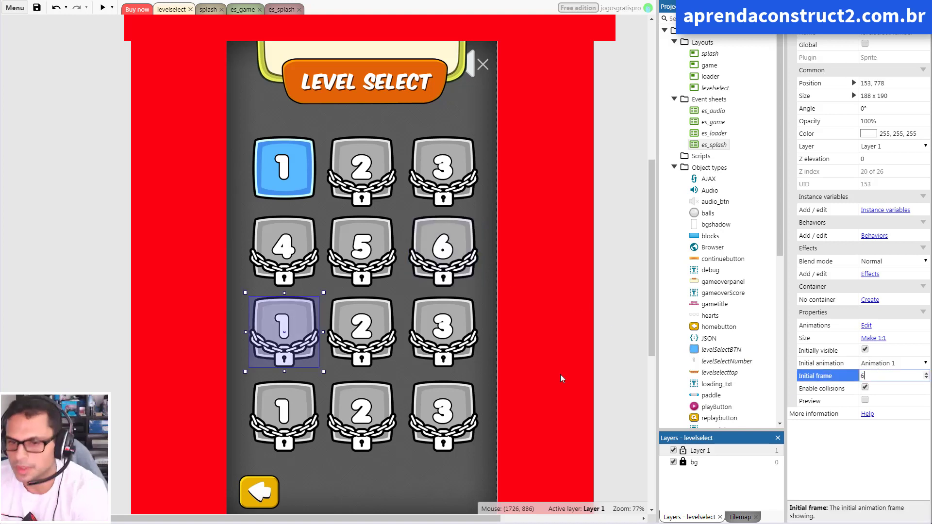
click(362, 330)
click(871, 377)
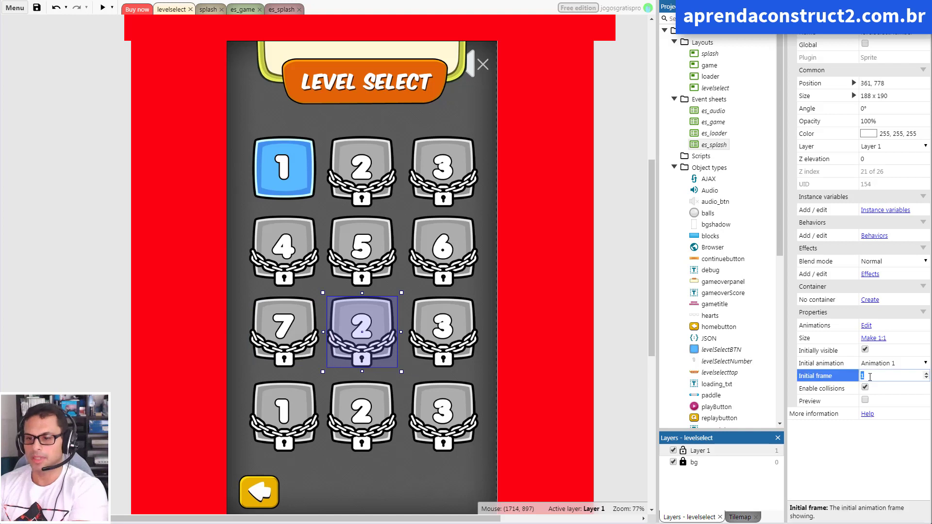
click(446, 331)
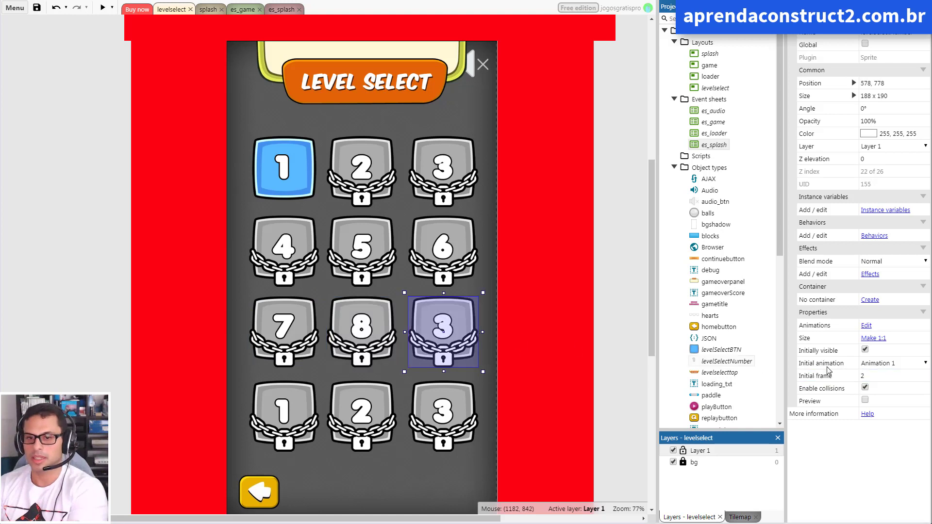
click(884, 375)
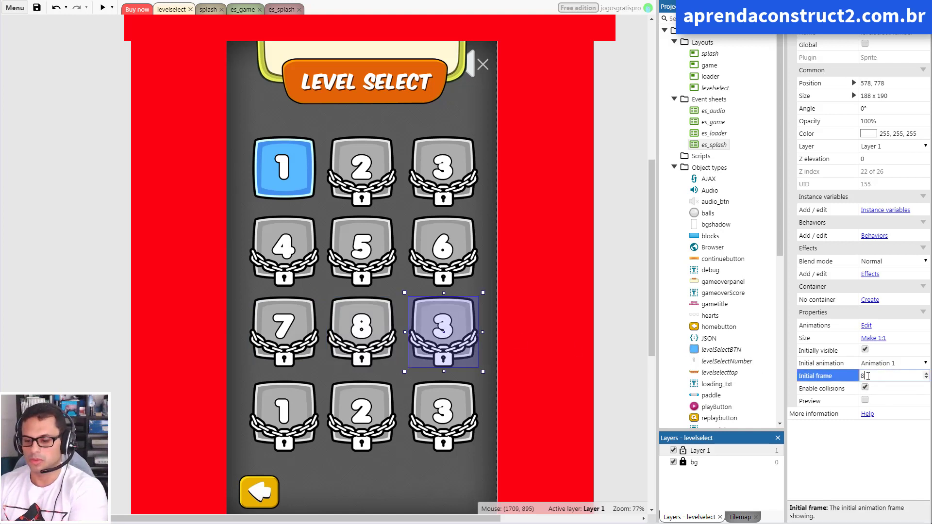
text(8)
click(99, 324)
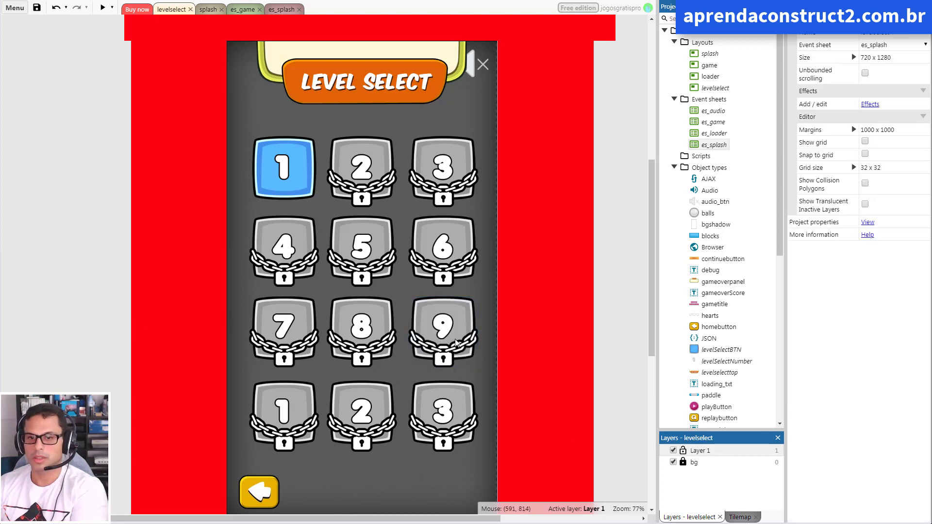
Set the bottom-row buttons' initial frames to 9, 10 and 11 so they read 10–12
click(278, 404)
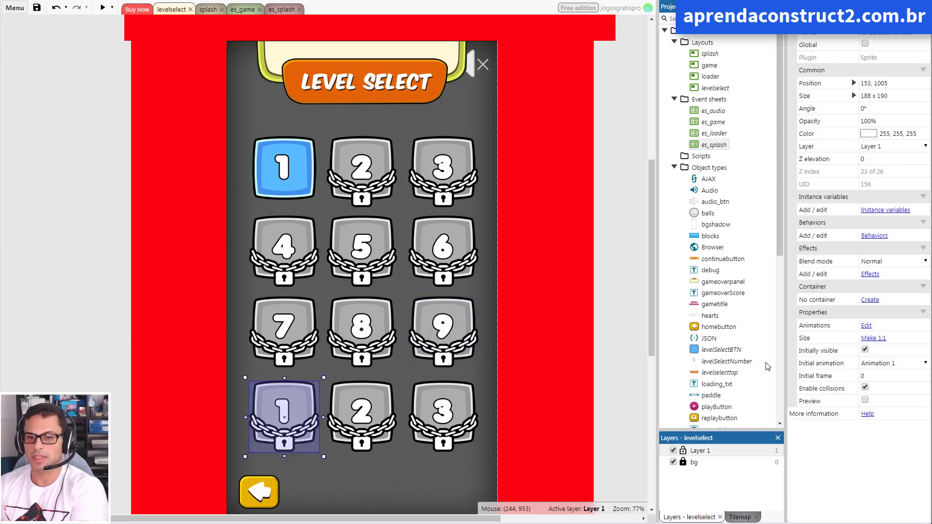
click(877, 372)
text(9)
click(371, 409)
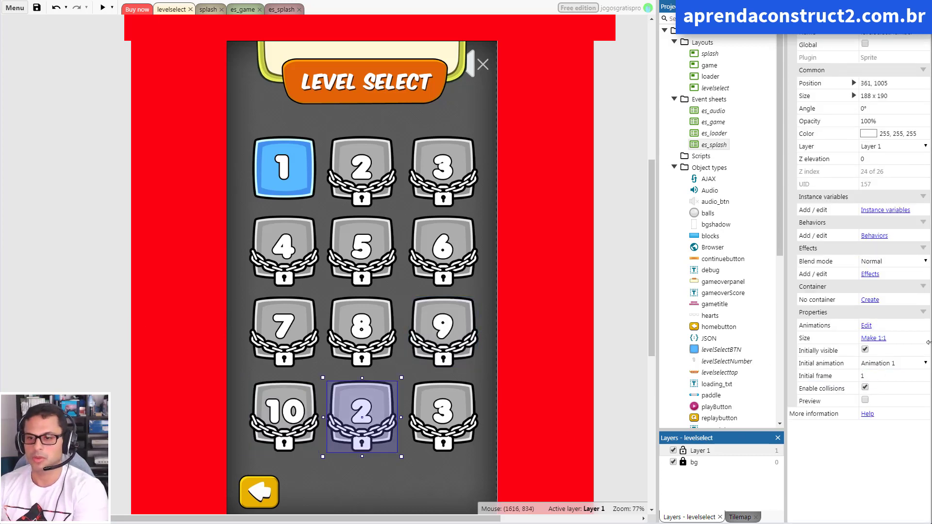
click(878, 376)
text(10)
click(455, 412)
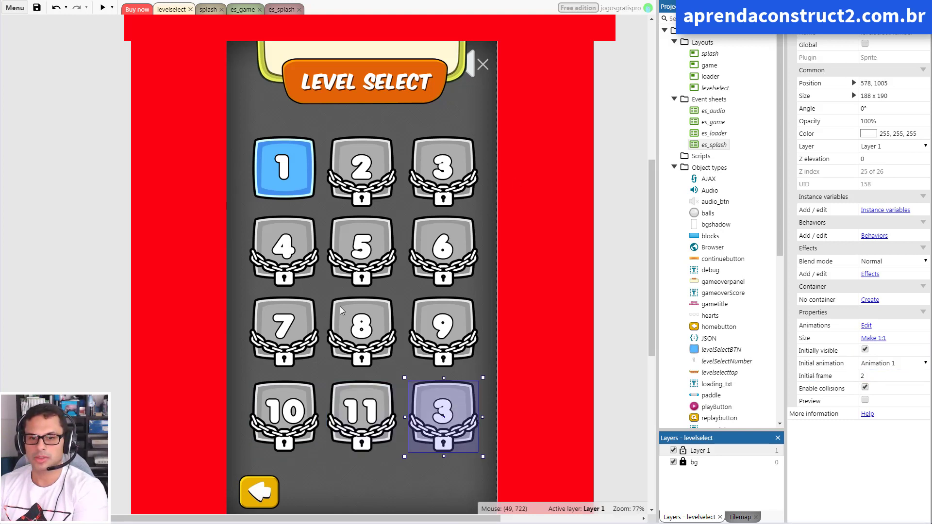
click(875, 374)
text(11)
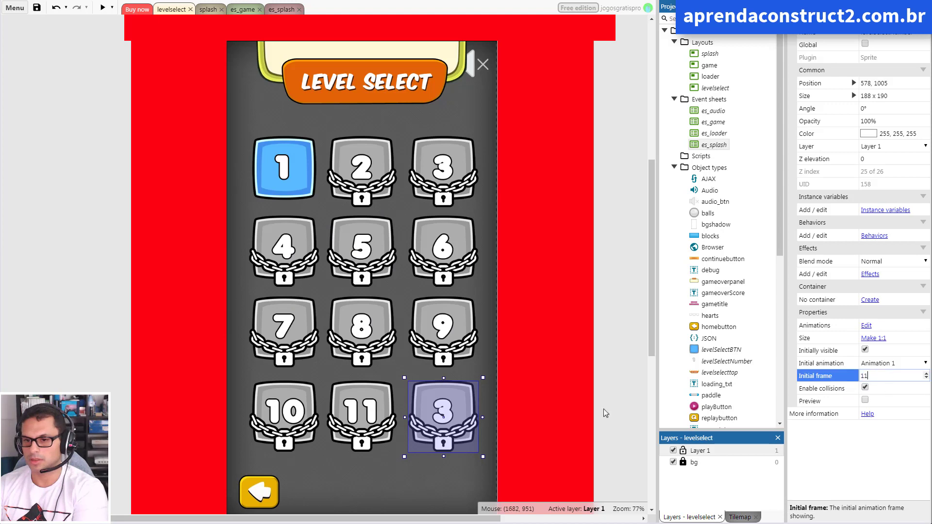
click(584, 398)
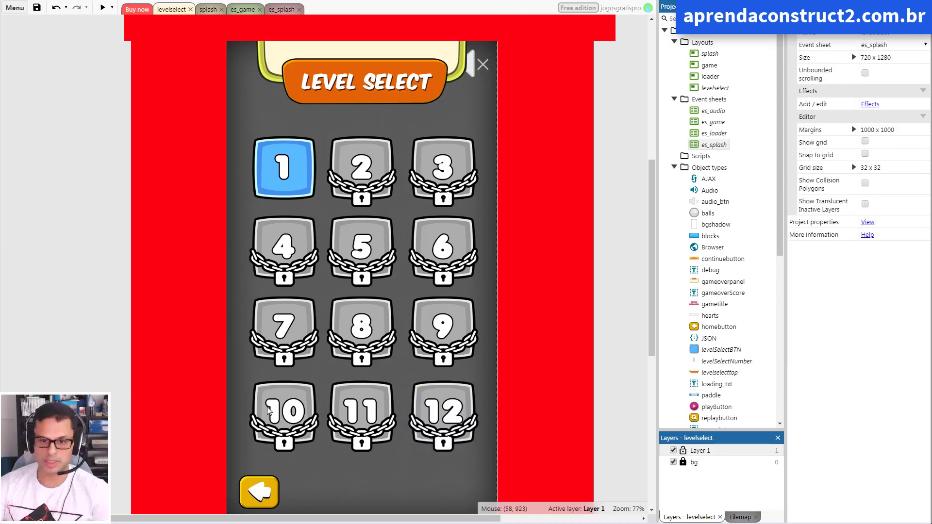
click(293, 393)
Select all twelve level buttons and nudge them upward with Shift+Up
shift+click(387, 404)
shift+click(476, 402)
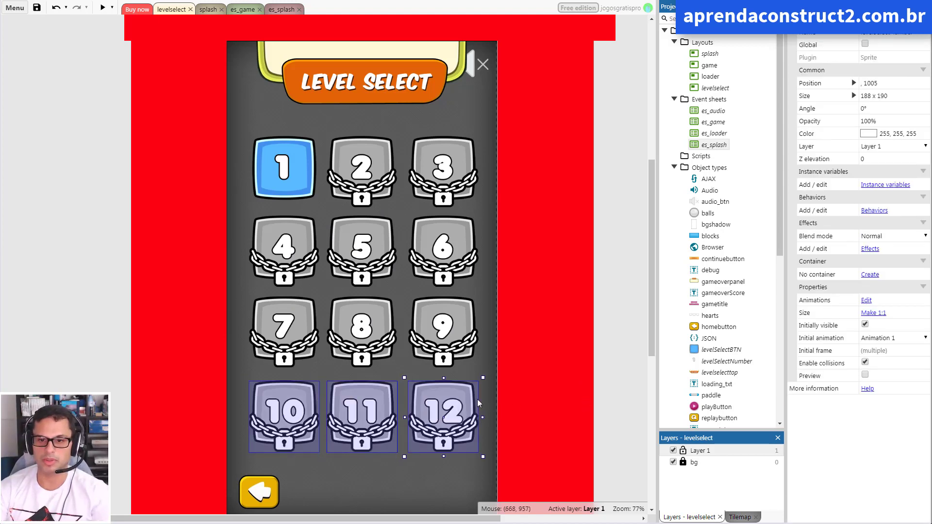
click(276, 318)
shift+click(360, 333)
shift+click(439, 332)
shift+click(443, 249)
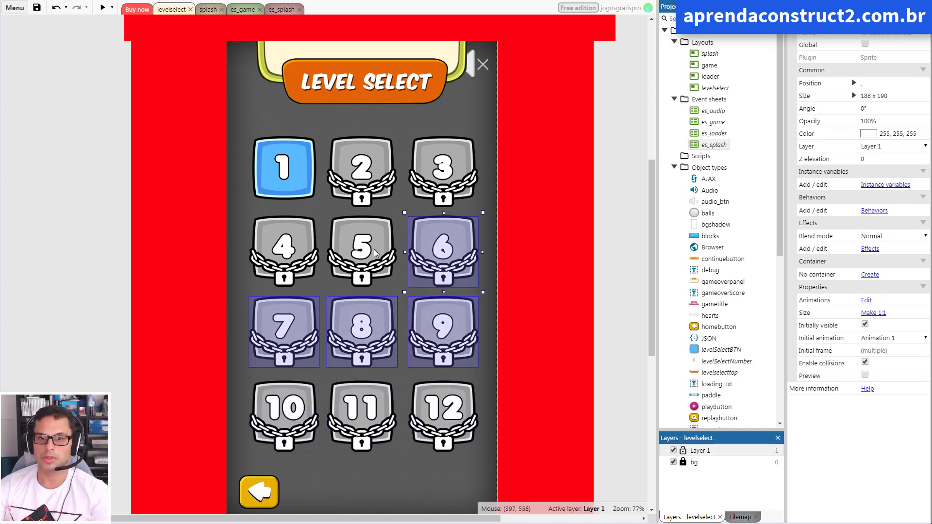
shift+click(331, 248)
shift+click(275, 248)
shift+click(288, 183)
shift+click(364, 176)
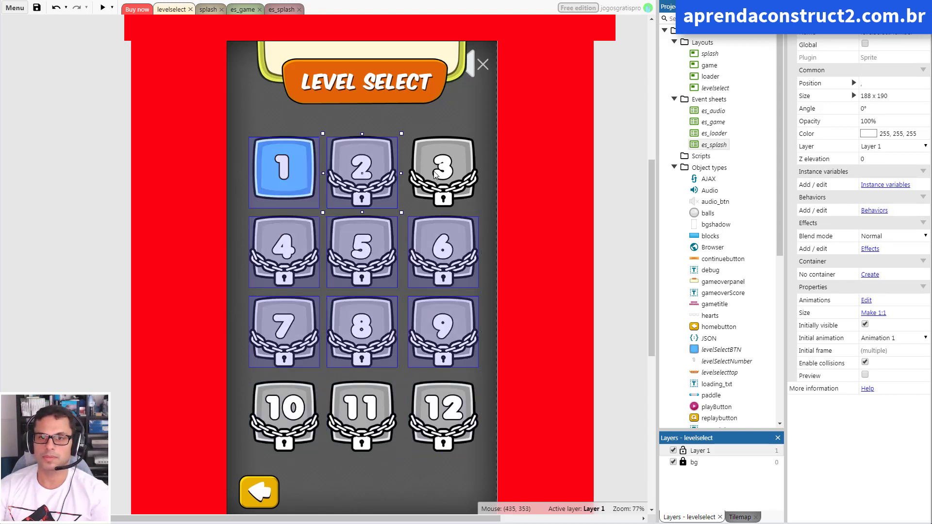
shift+click(441, 173)
key(shift+Up)
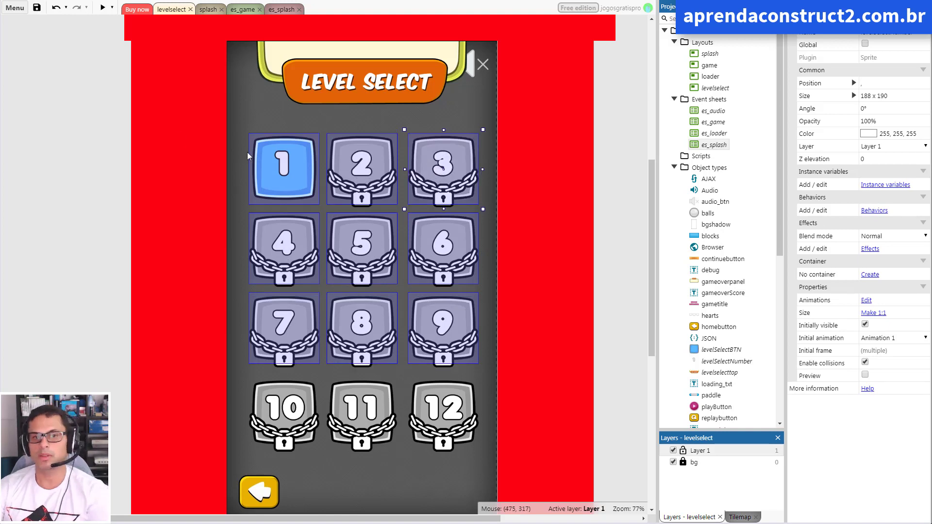
Deselect, then pick levelSelectBTN in the Project panel to select every level button
click(43, 141)
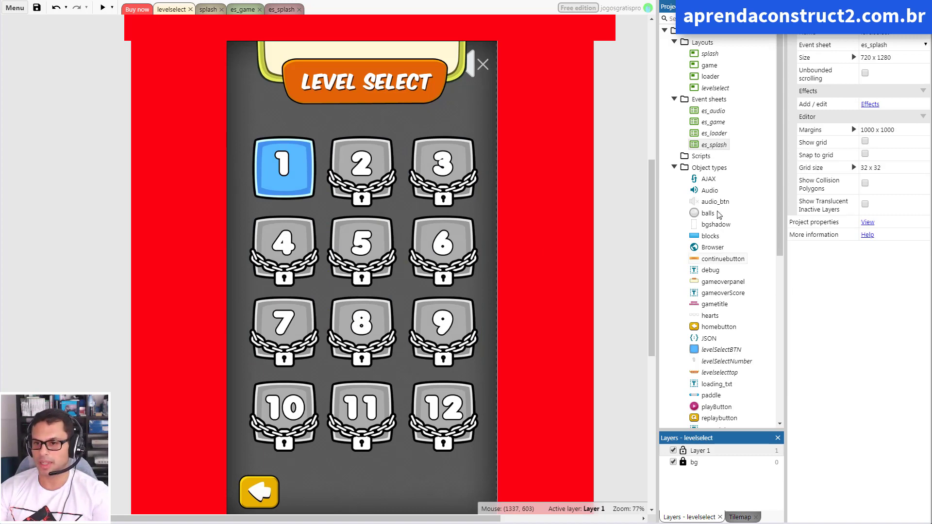
drag(782, 232, 781, 248)
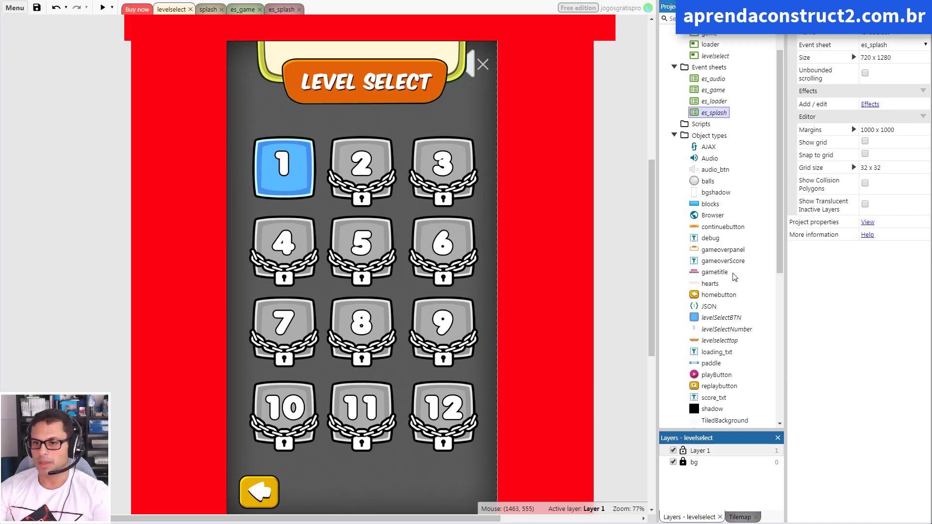
click(727, 319)
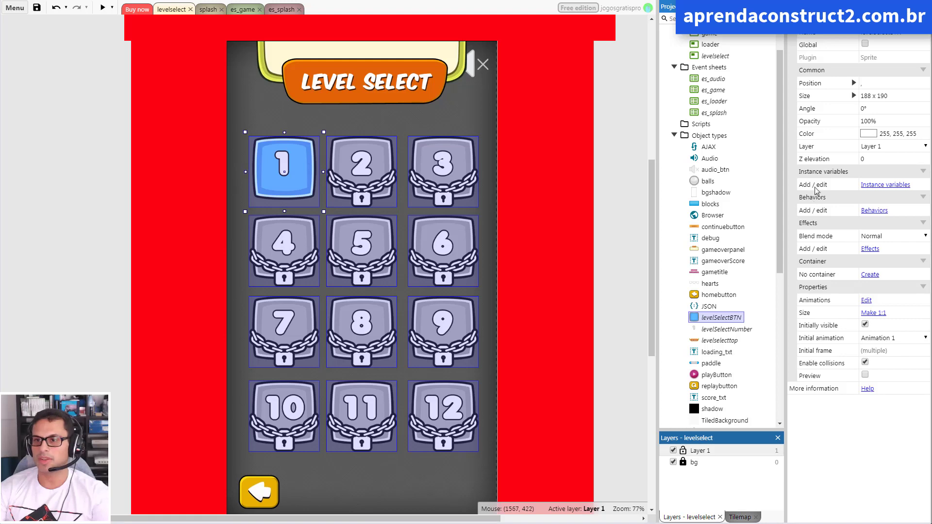
Add a Number instance variable 'level' with initial value 0 to levelSelectBTN
click(879, 187)
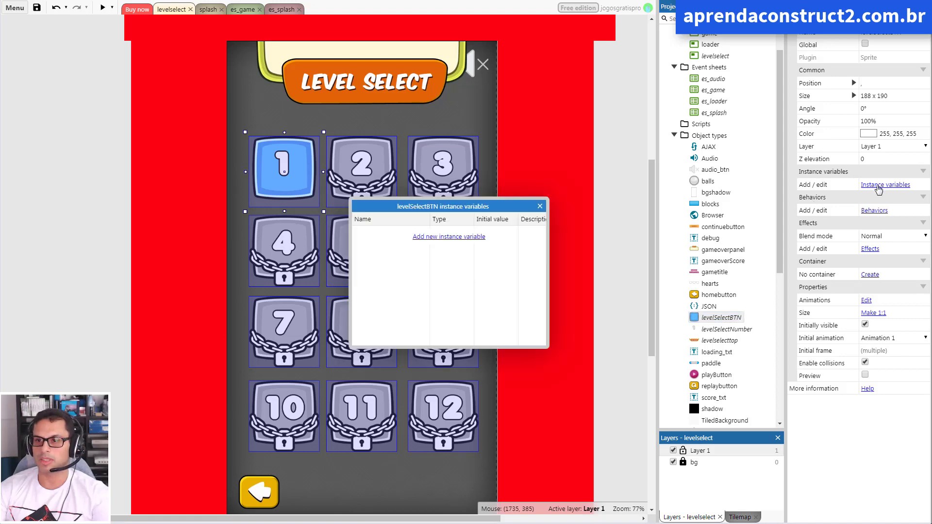
click(447, 239)
text(level)
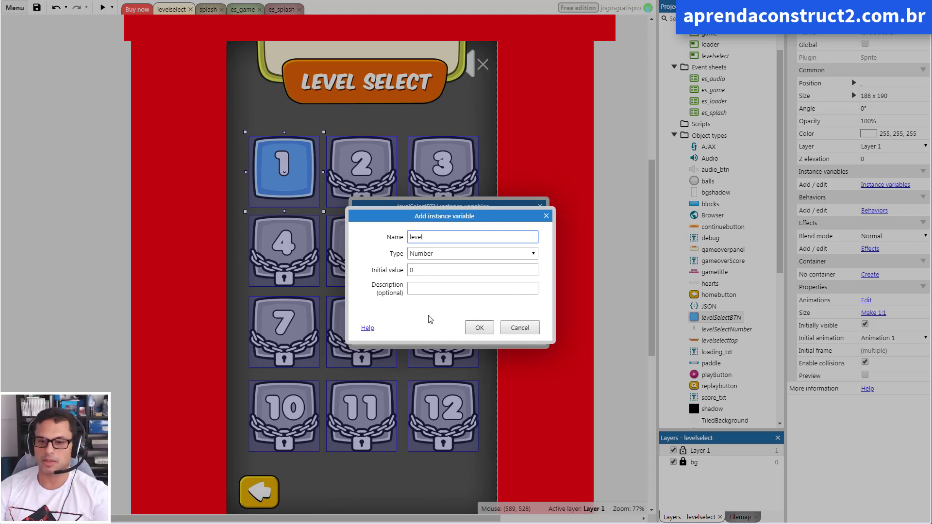
click(480, 328)
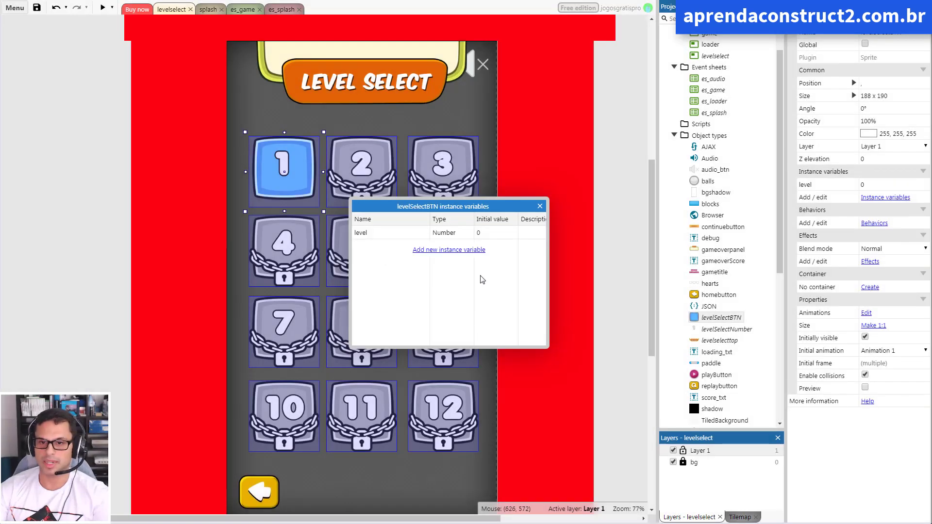
click(540, 206)
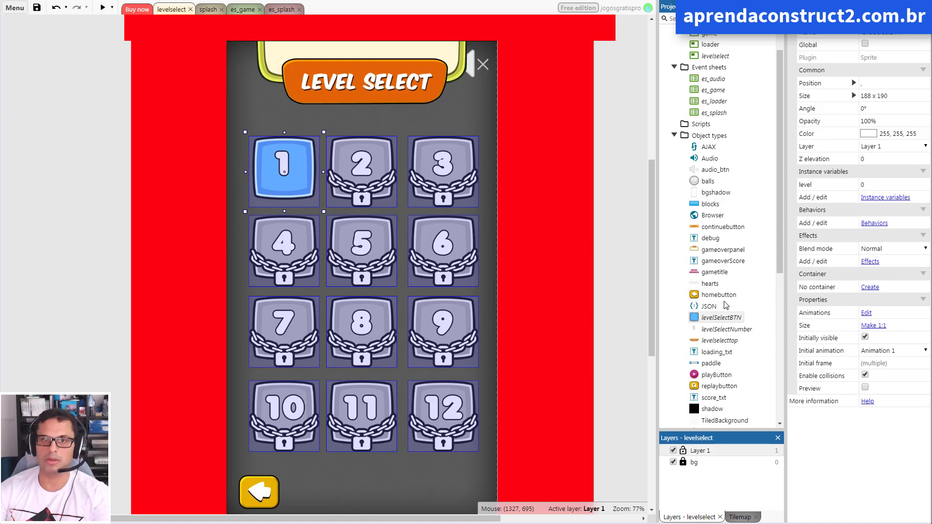
Preview from the splash layout, press Play to reach the first brick level, and close the preview
click(283, 11)
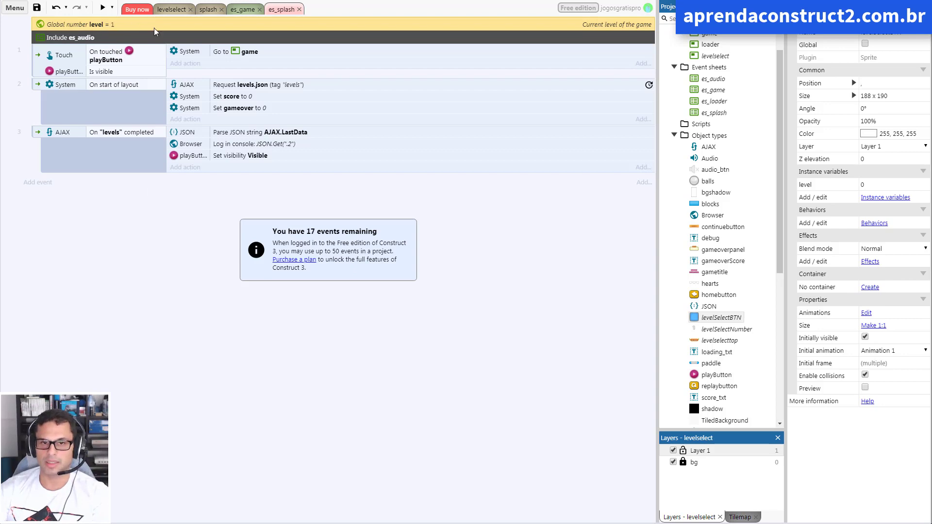
click(211, 10)
key(F5)
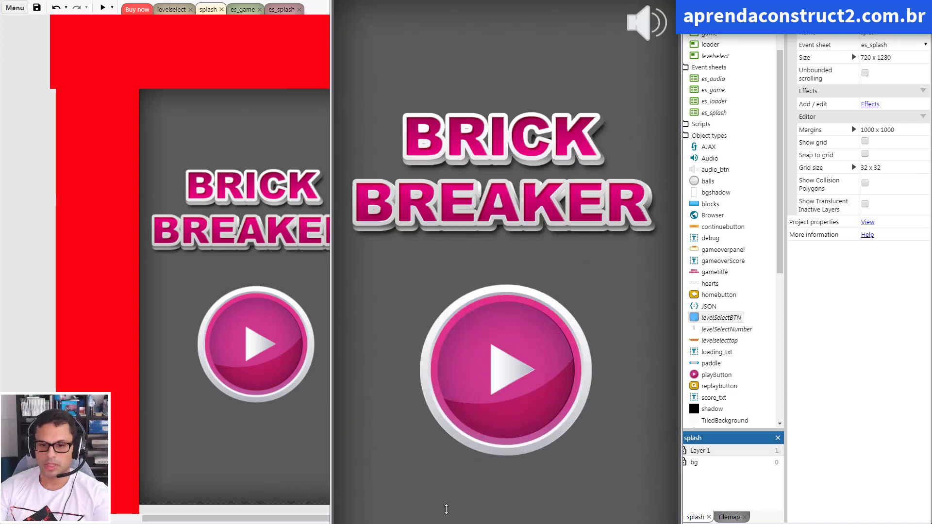
drag(446, 510, 446, 506)
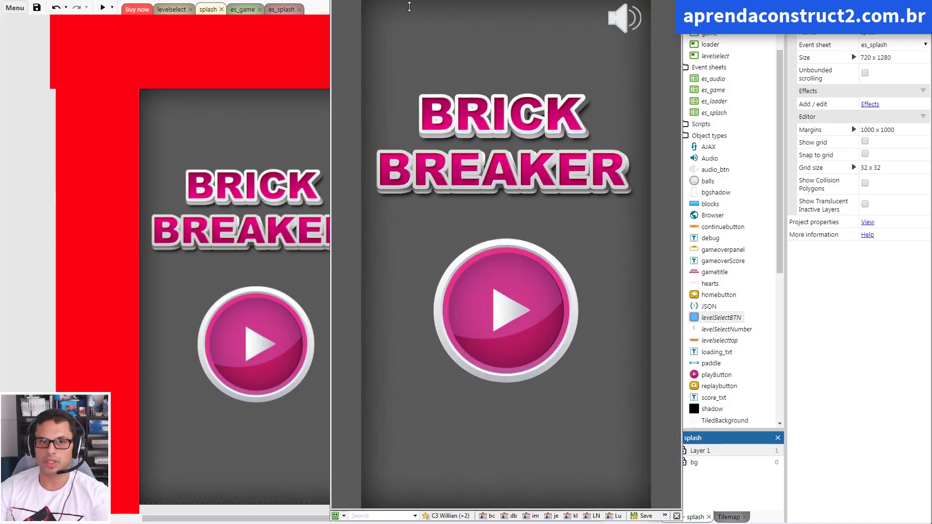
drag(410, 1, 411, 18)
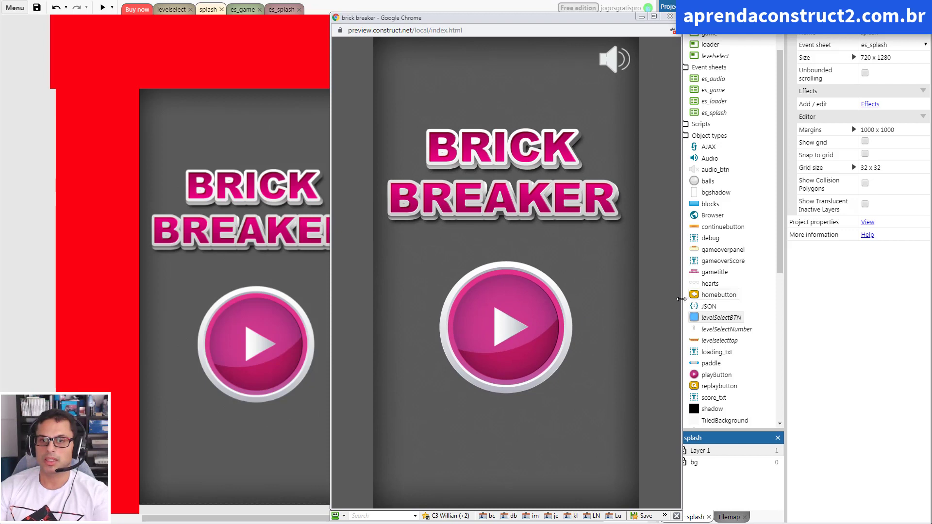
drag(597, 296, 596, 296)
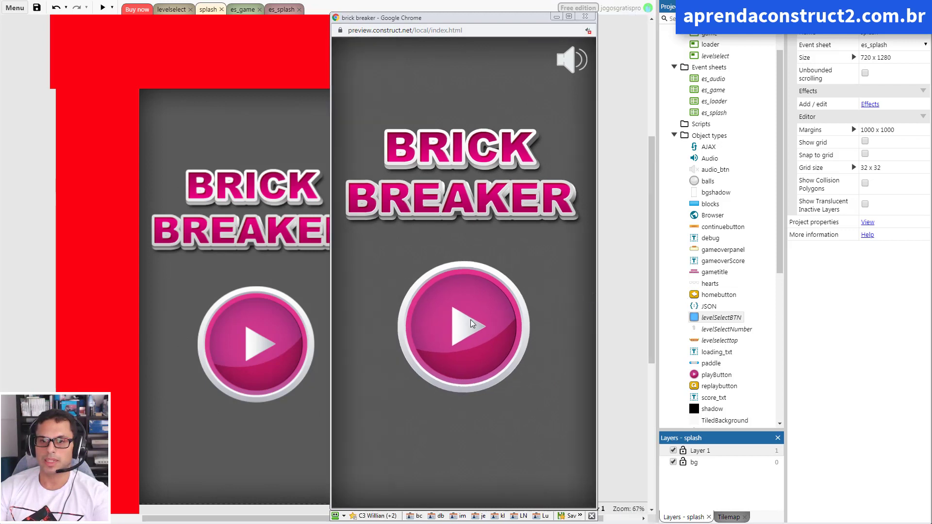
click(473, 316)
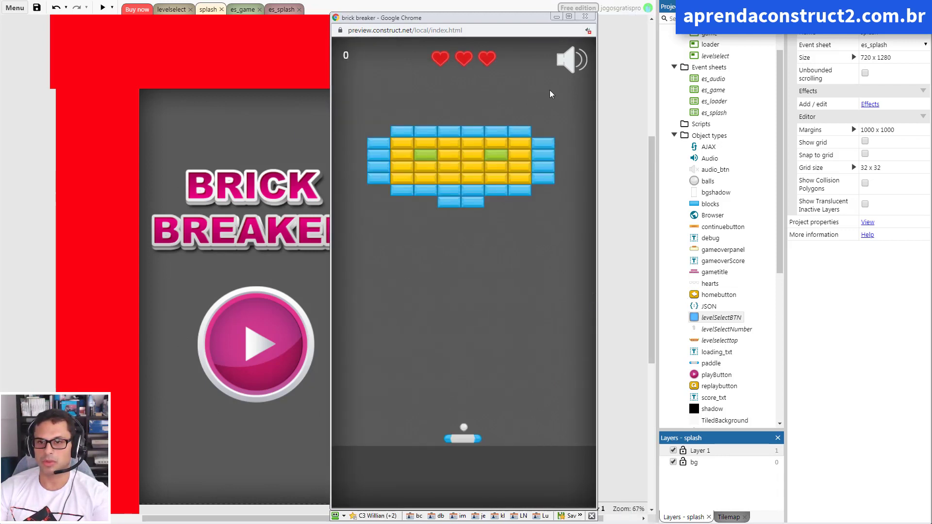
click(585, 16)
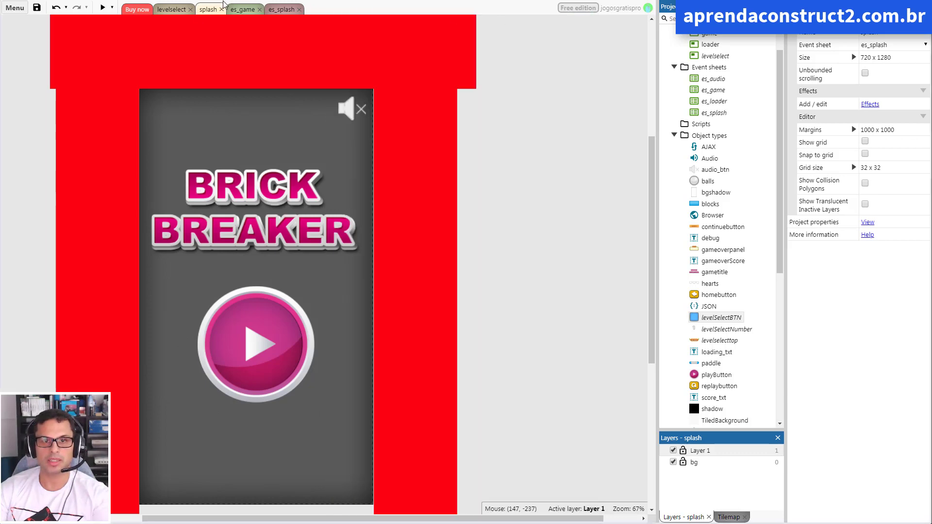
click(238, 11)
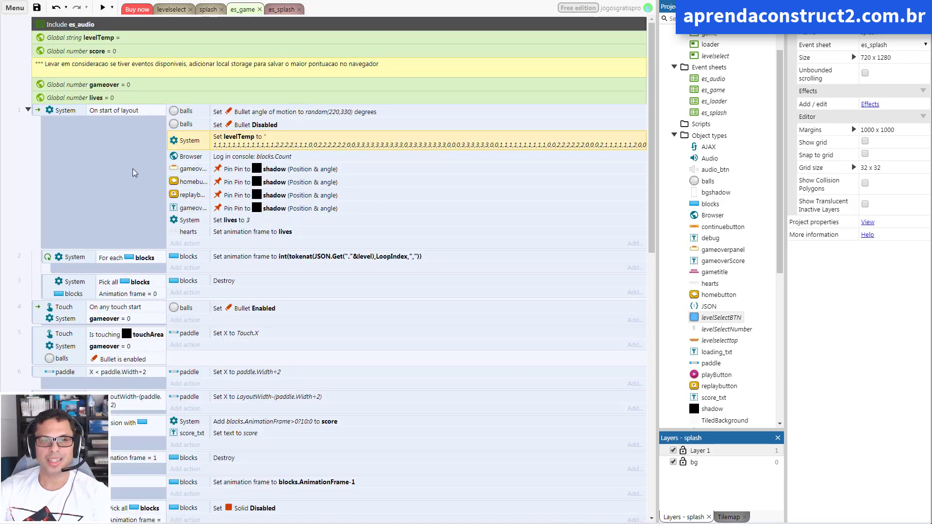
Look over the splash layout and the es_splash and es_game event sheets
click(206, 11)
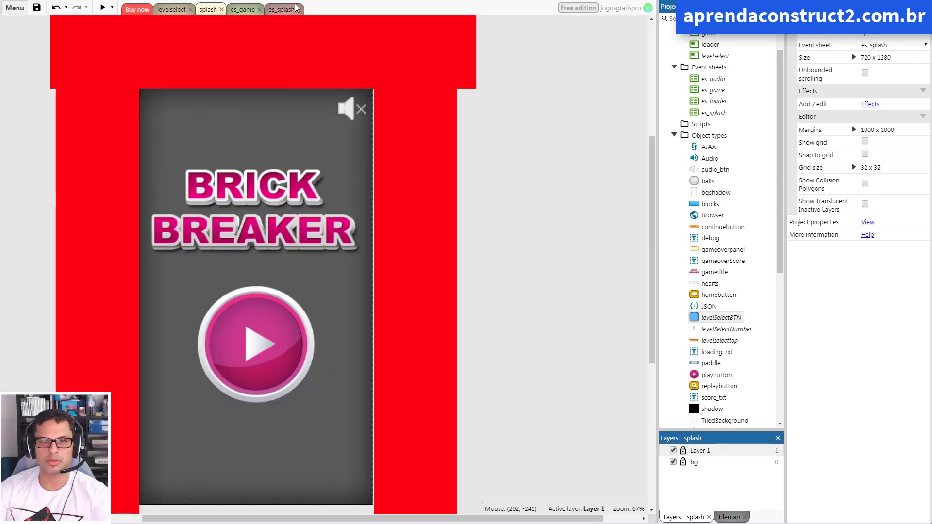
click(279, 9)
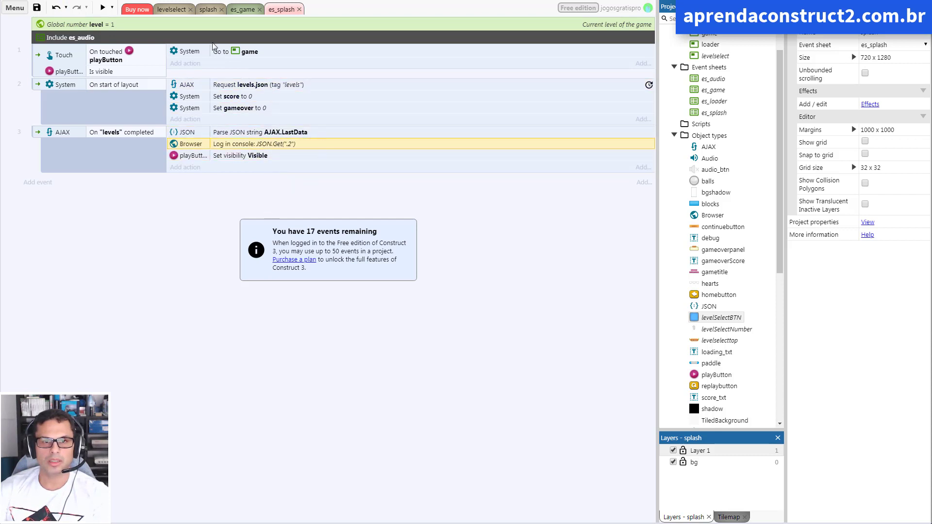
click(240, 11)
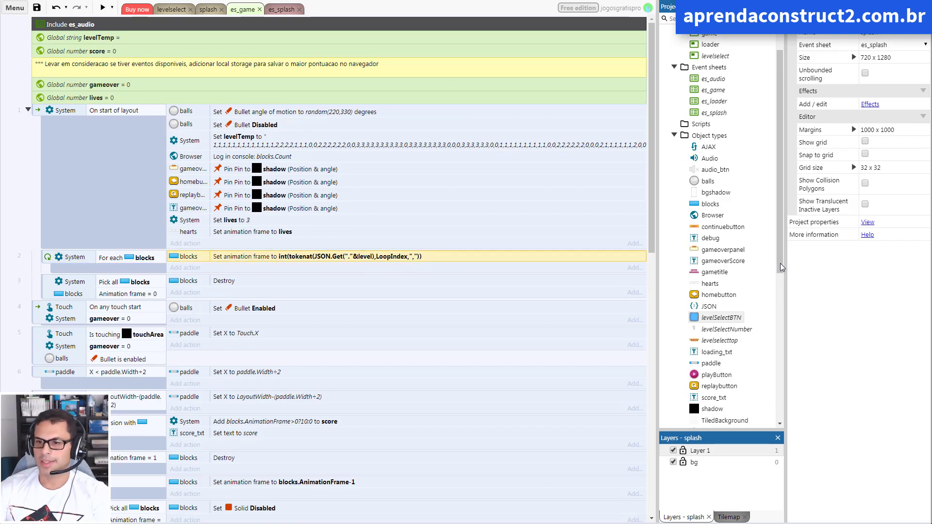
drag(780, 263, 780, 413)
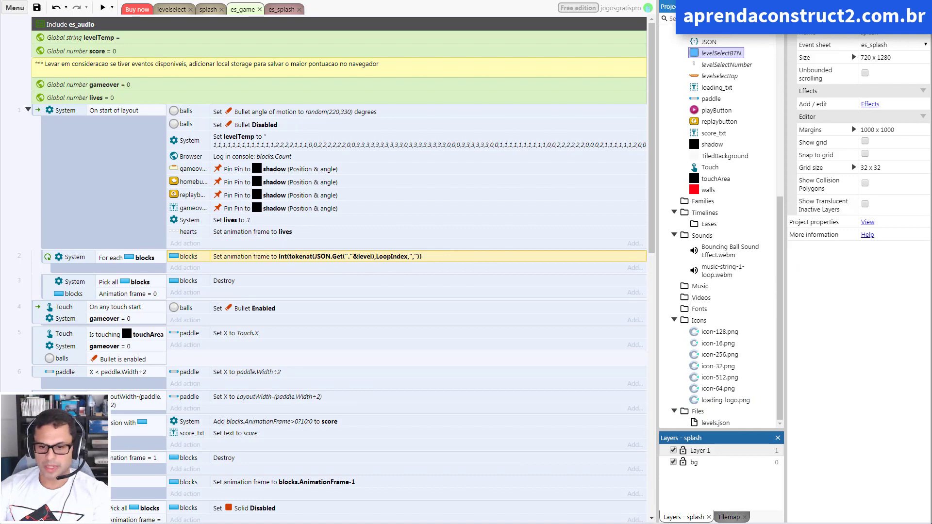
Copy the combined brick layout string from spreadsheet cell S19 and switch to levels.json
key(alt+Tab)
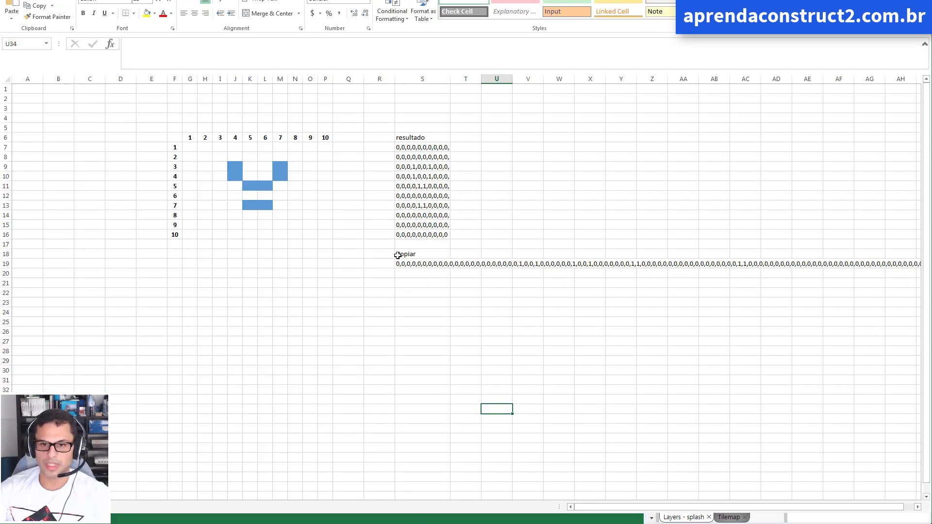
click(425, 262)
key(ctrl+c)
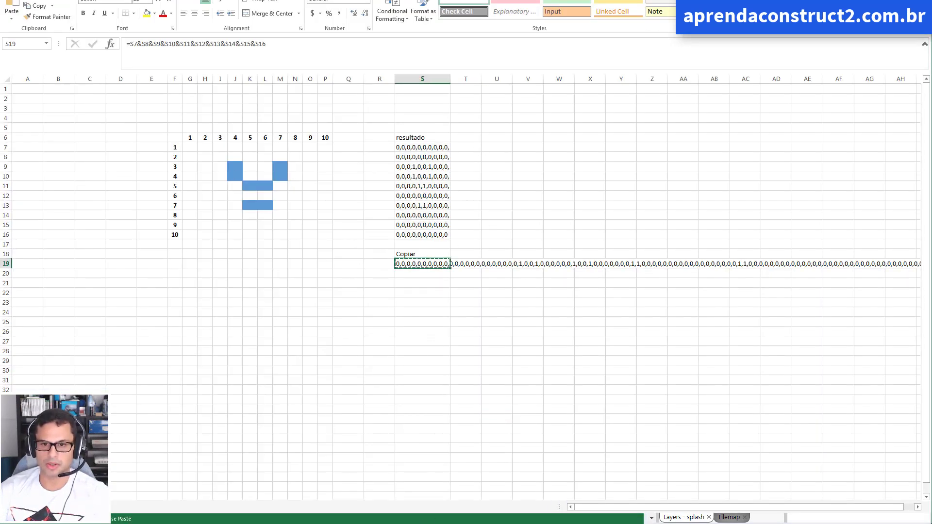
key(alt+Tab)
Paste the copied brick string over level 0's value in levels.json, save, and return to Construct 3
click(161, 12)
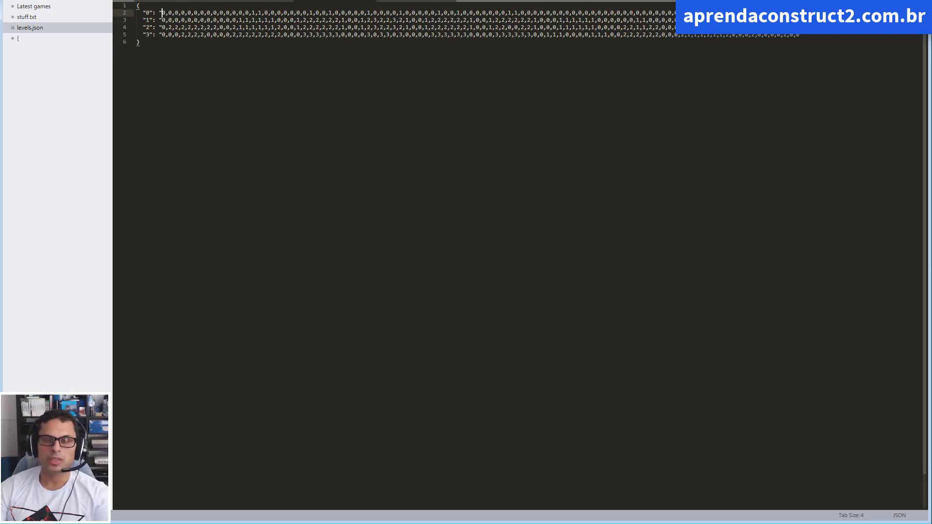
key(ctrl+v)
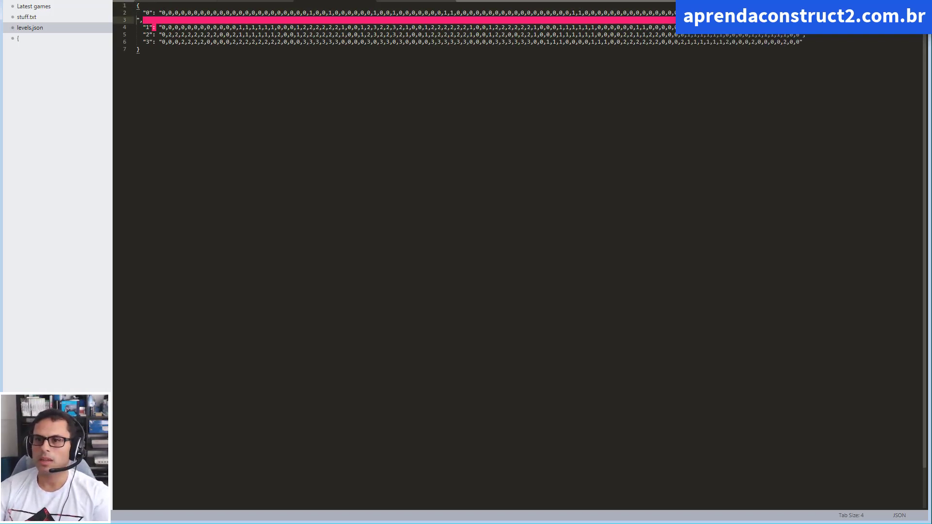
key(BackSpace)
key(ctrl+s)
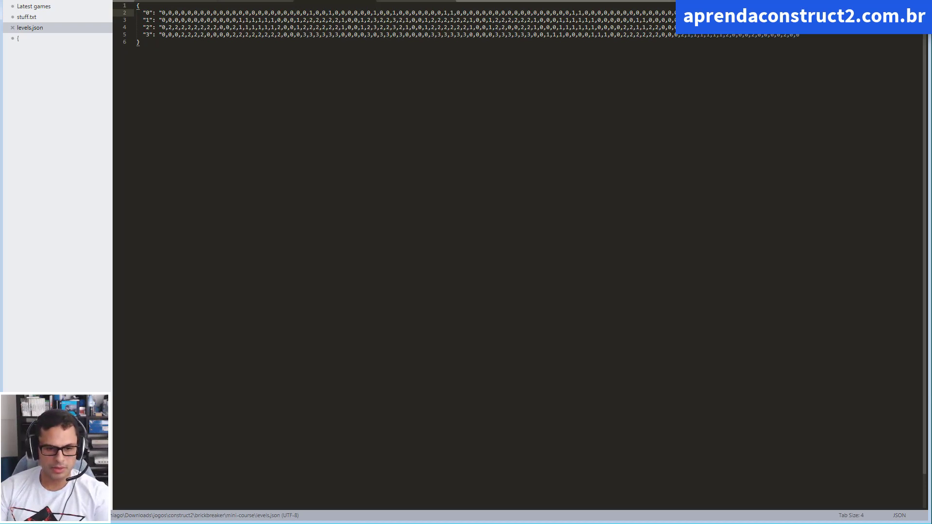
key(alt+Tab)
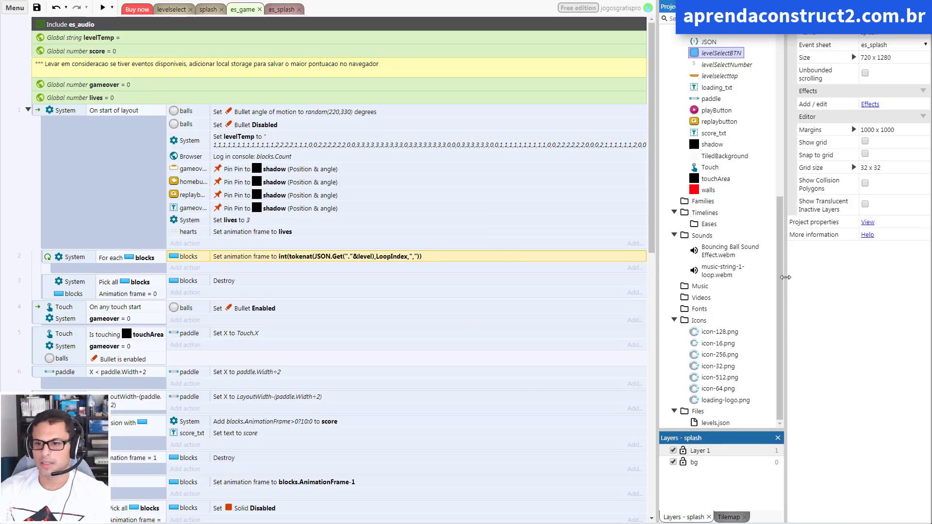
Import levels.json from the mini-course folder into Files, confirming Replace over the old copy
right_click(698, 411)
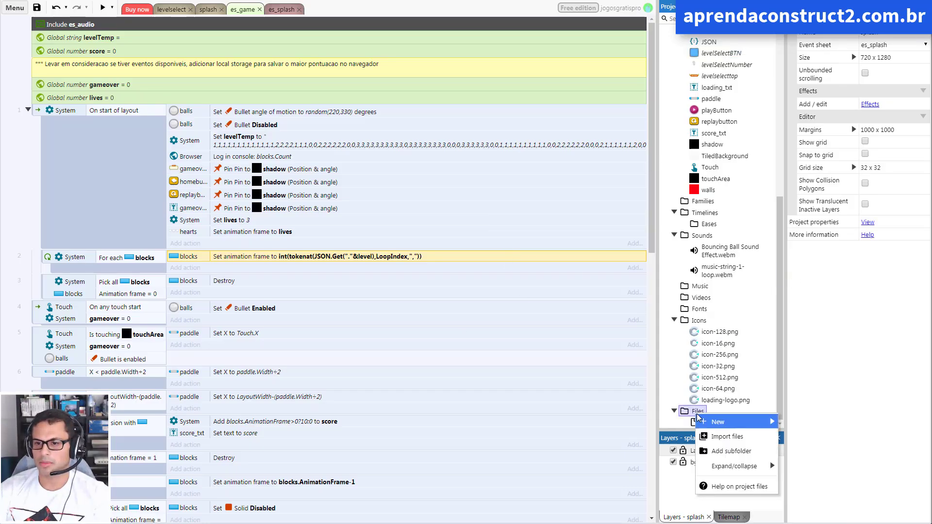
click(725, 435)
click(421, 184)
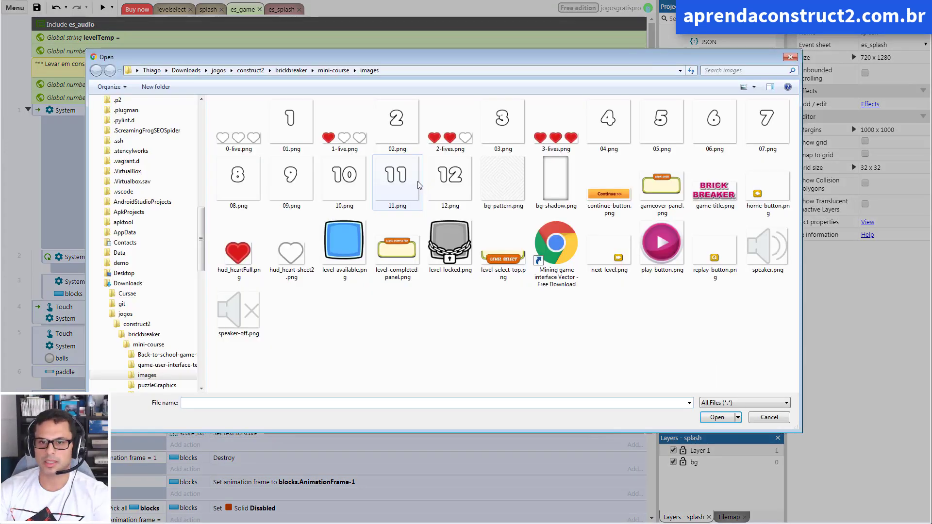
click(340, 71)
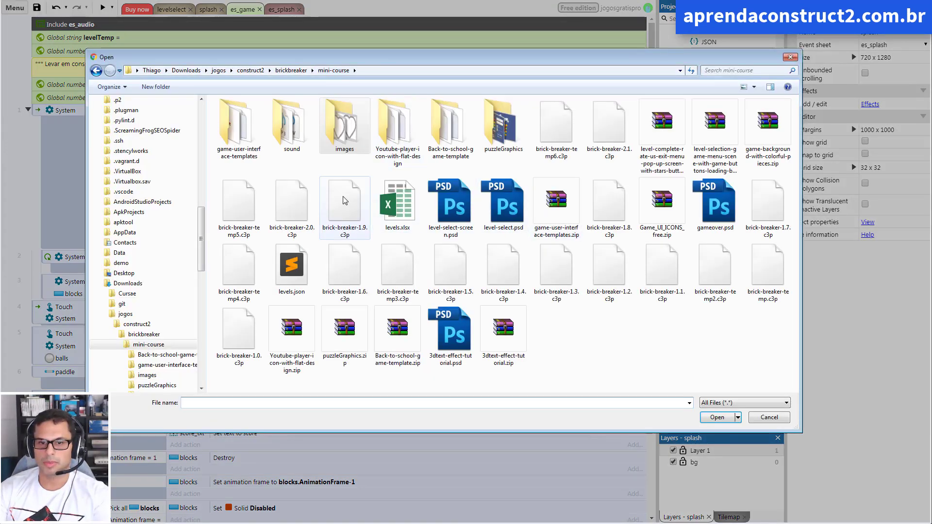
double_click(291, 267)
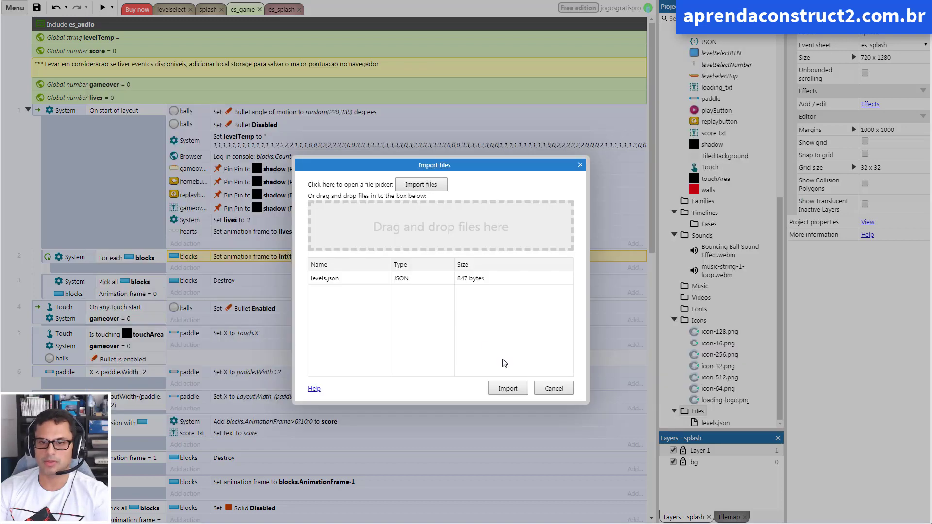
click(514, 388)
click(462, 330)
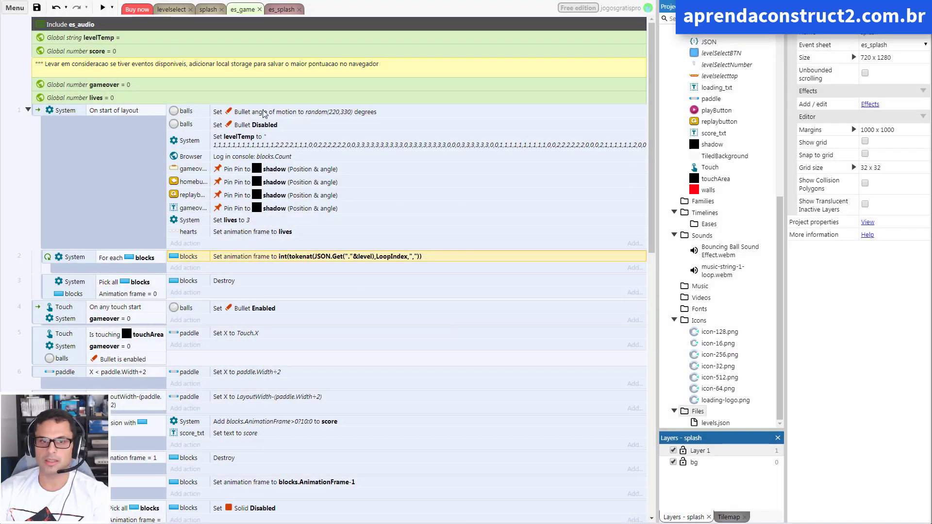
click(203, 11)
click(102, 8)
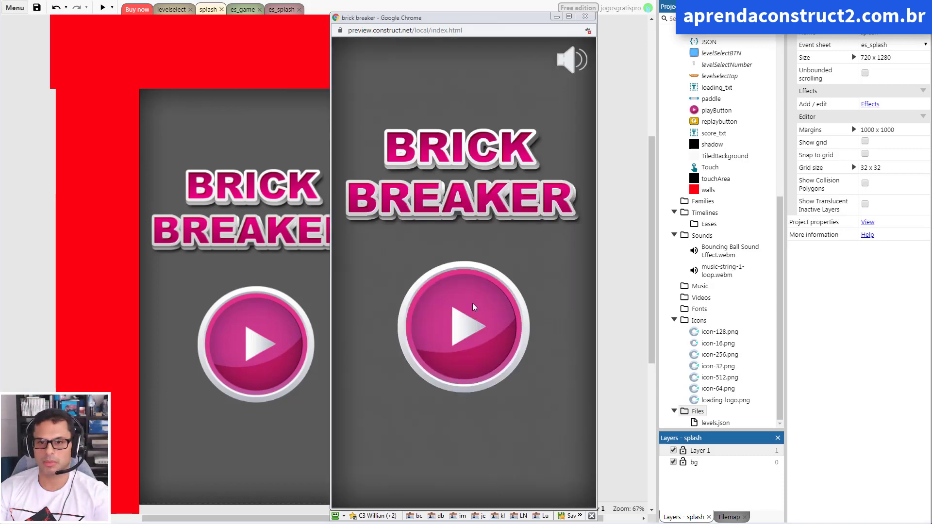
click(473, 304)
click(585, 16)
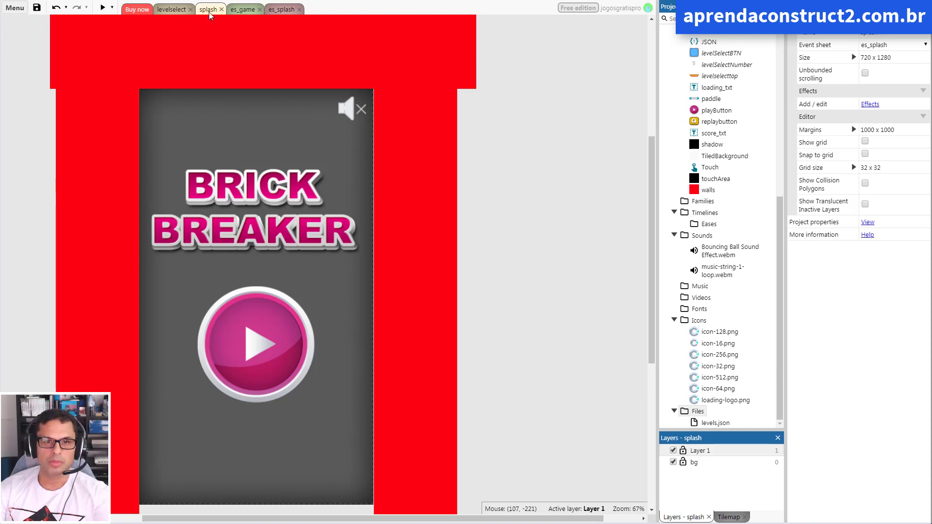
click(281, 8)
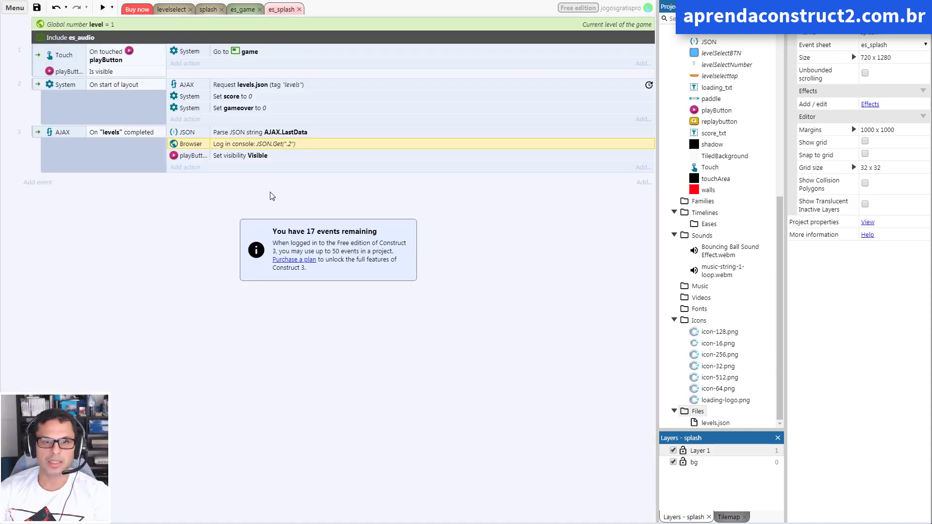
click(98, 26)
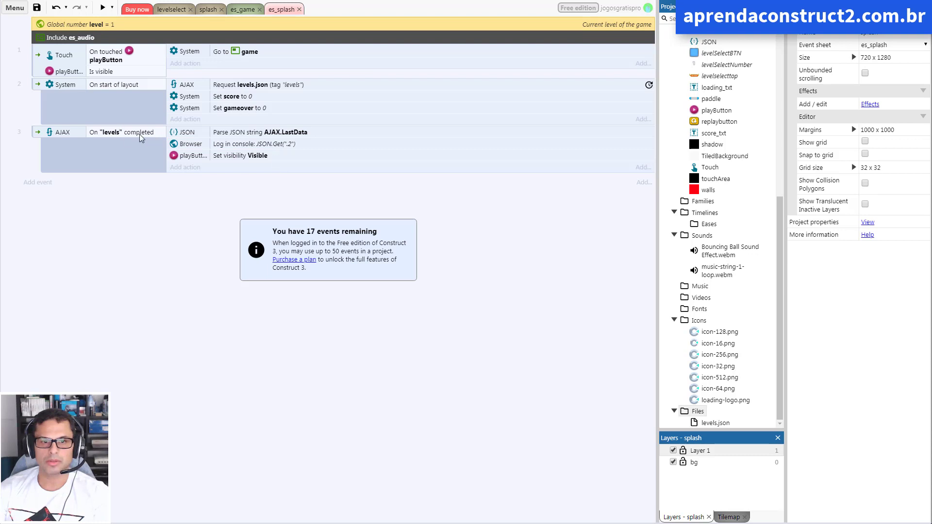
click(277, 136)
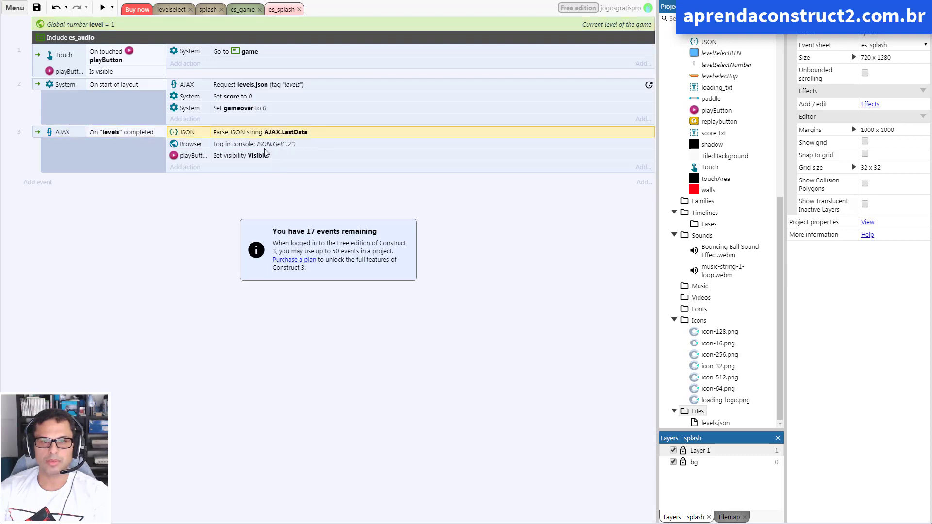
click(187, 9)
click(243, 10)
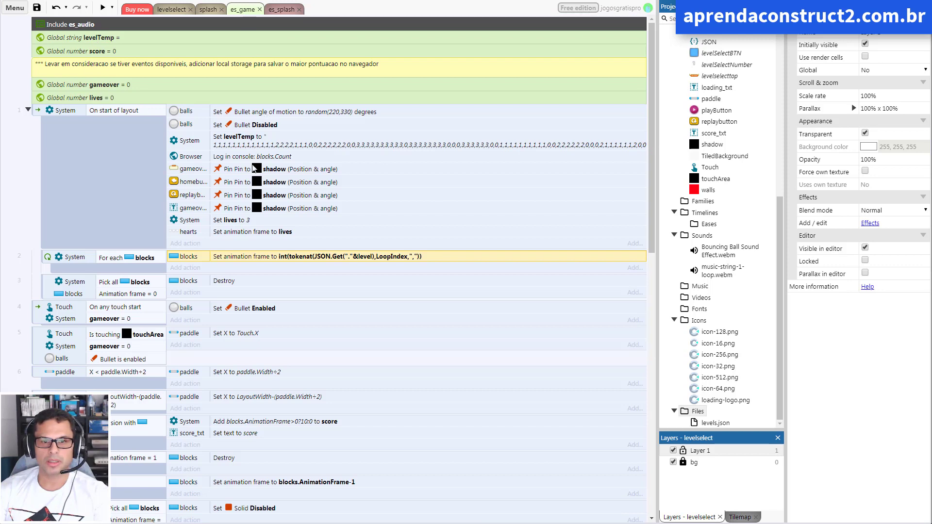
click(259, 145)
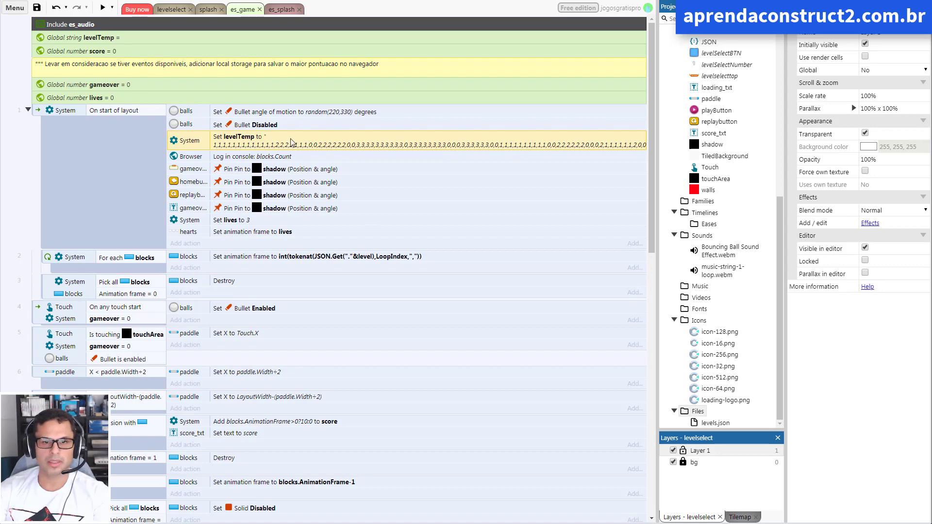
click(251, 208)
scroll(253, 211, down, 3)
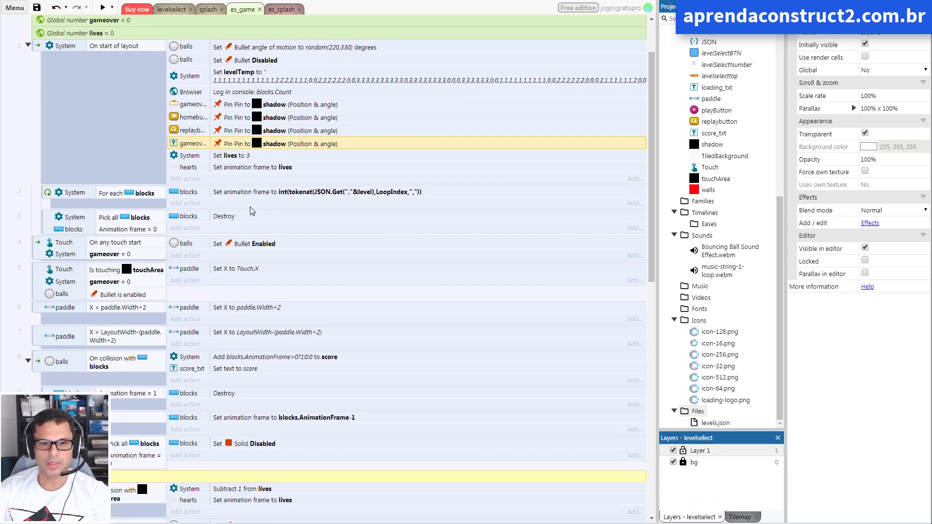
click(259, 194)
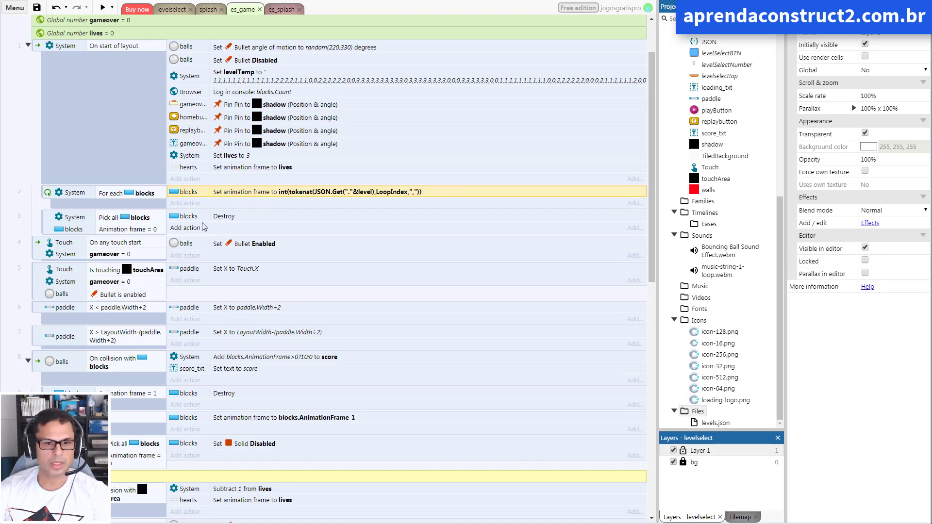
scroll(220, 233, down, 3)
scroll(253, 268, down, 10)
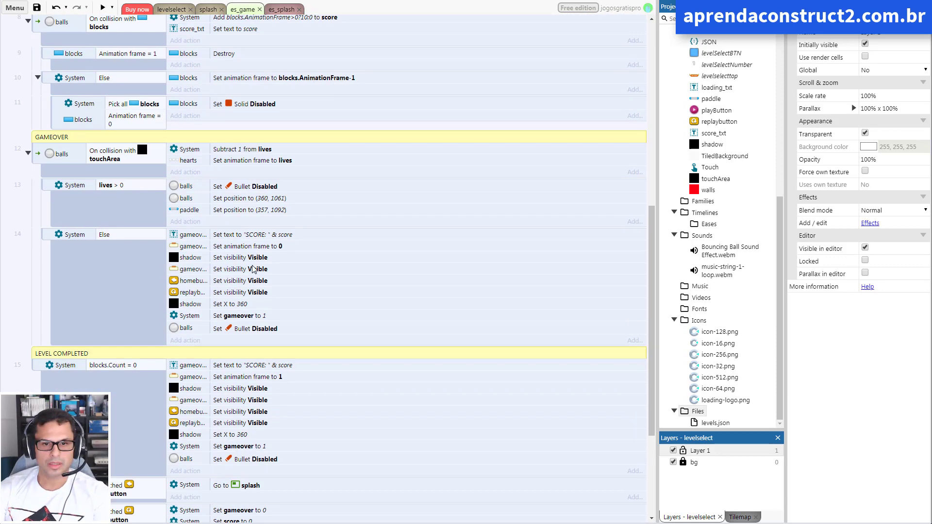
scroll(252, 268, down, 7)
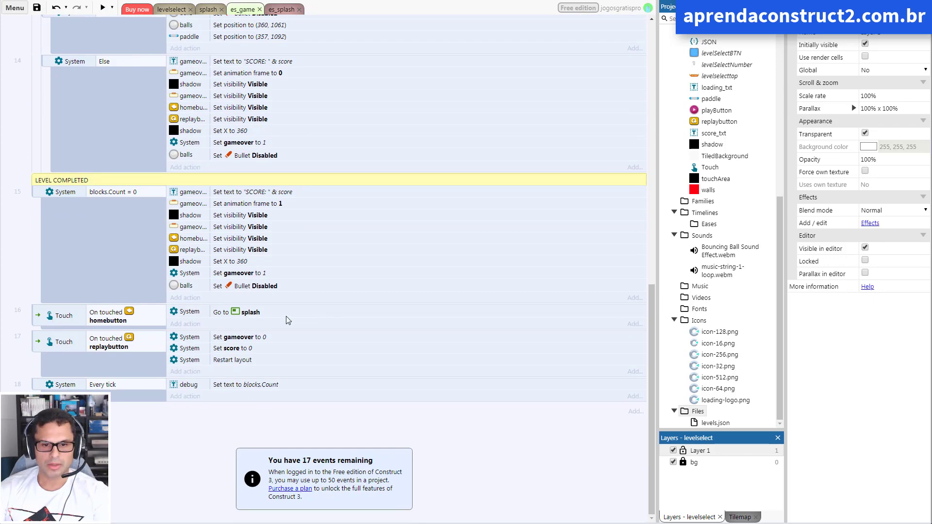
scroll(288, 318, up, 12)
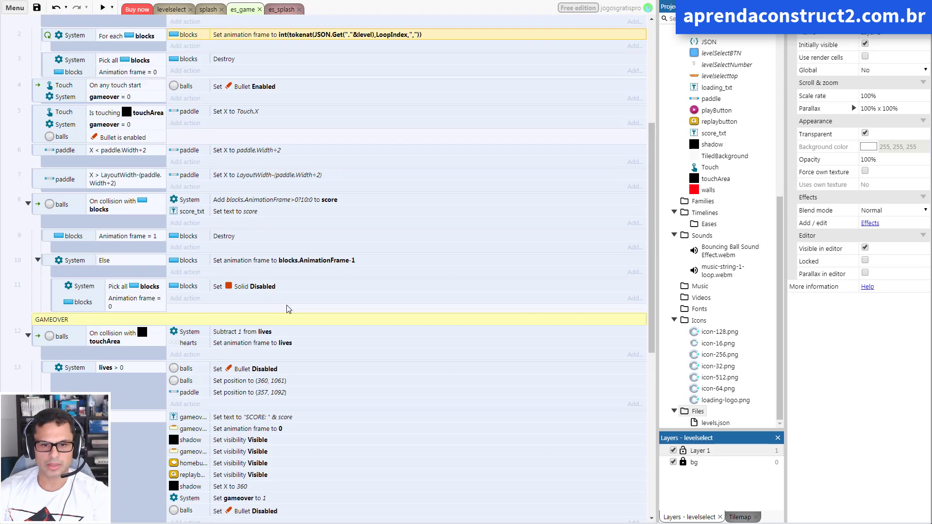
scroll(288, 311, up, 9)
scroll(103, 176, up, 1)
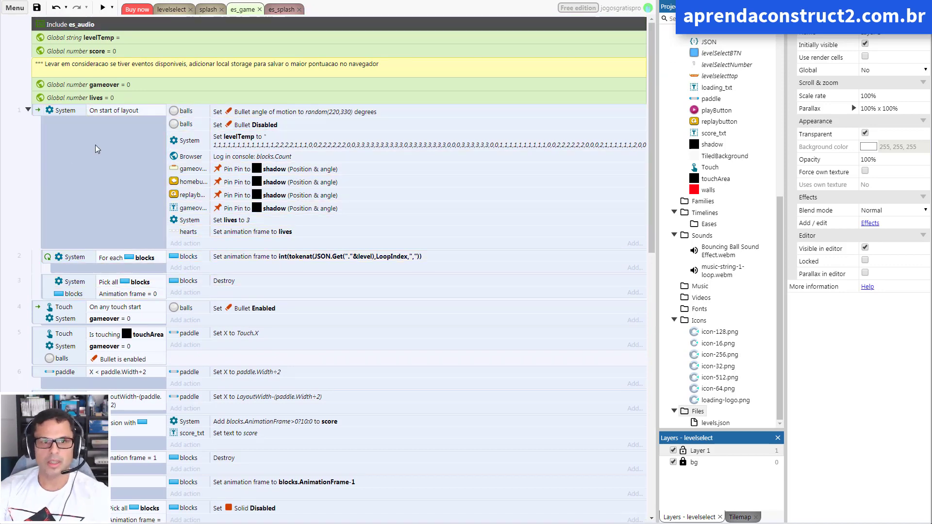
click(234, 150)
key(d)
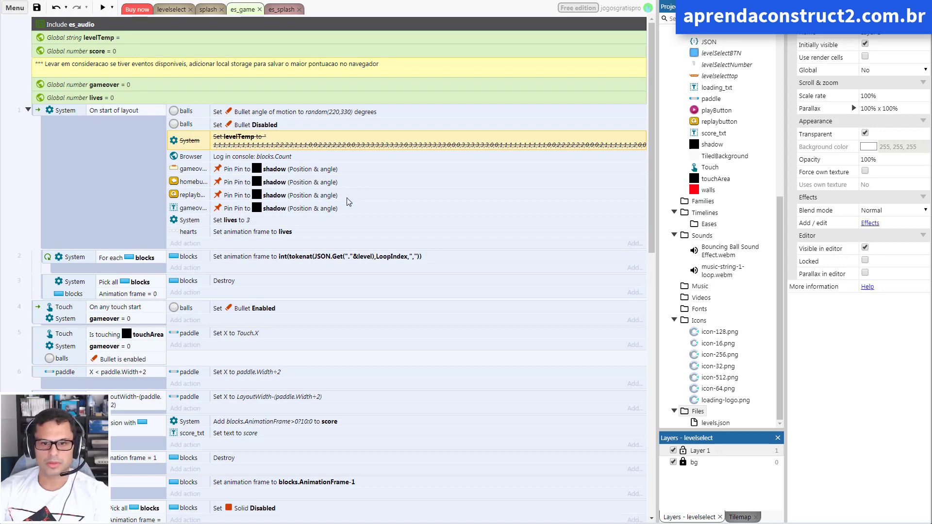
click(101, 7)
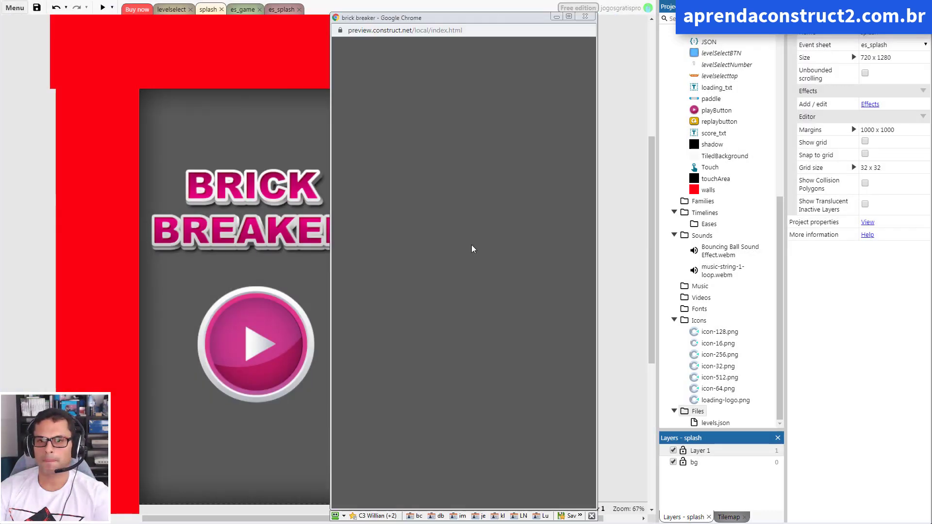
click(468, 313)
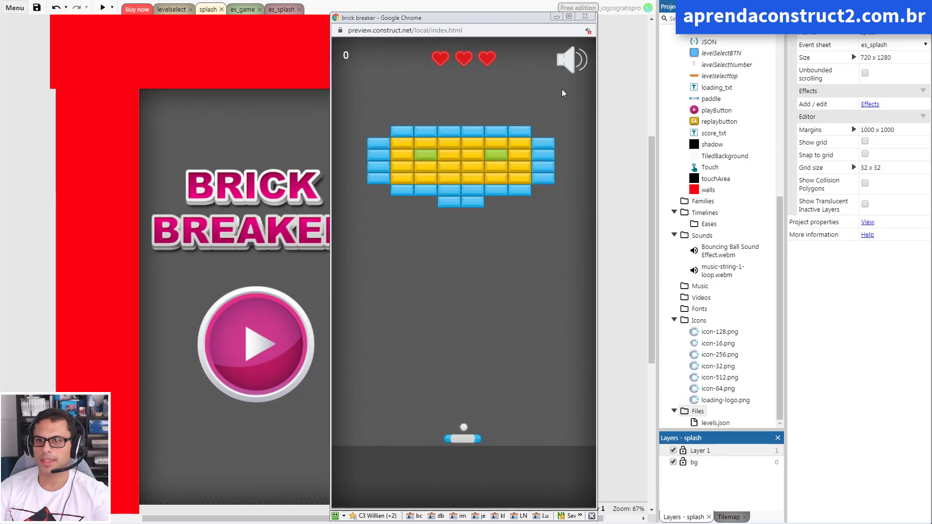
click(585, 16)
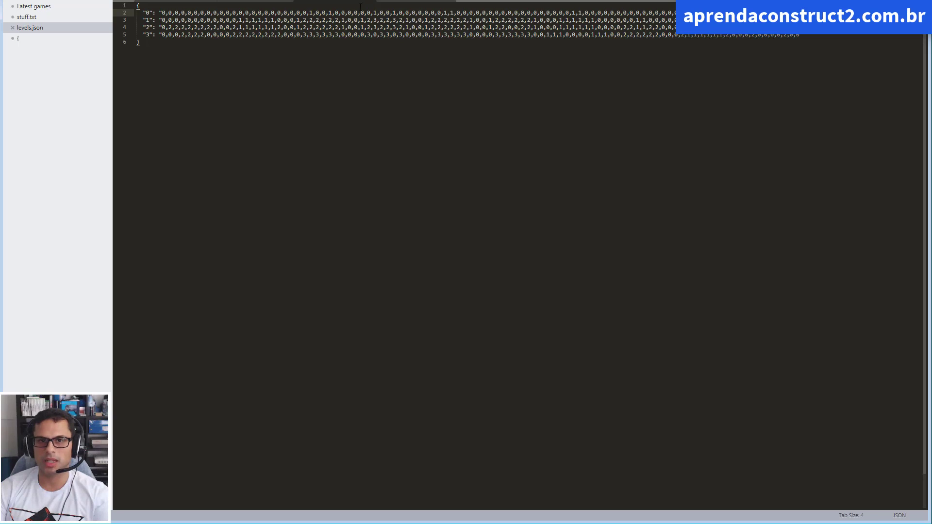
Close levels.json, reopen it from the mini-course folder in Explorer, then go back to Construct 3
key(ctrl+w)
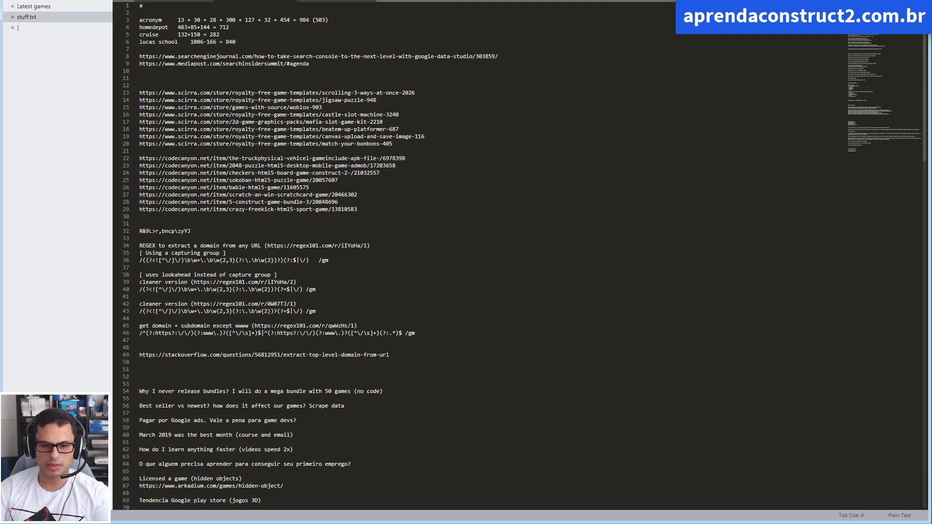
key(alt+Tab)
click(321, 47)
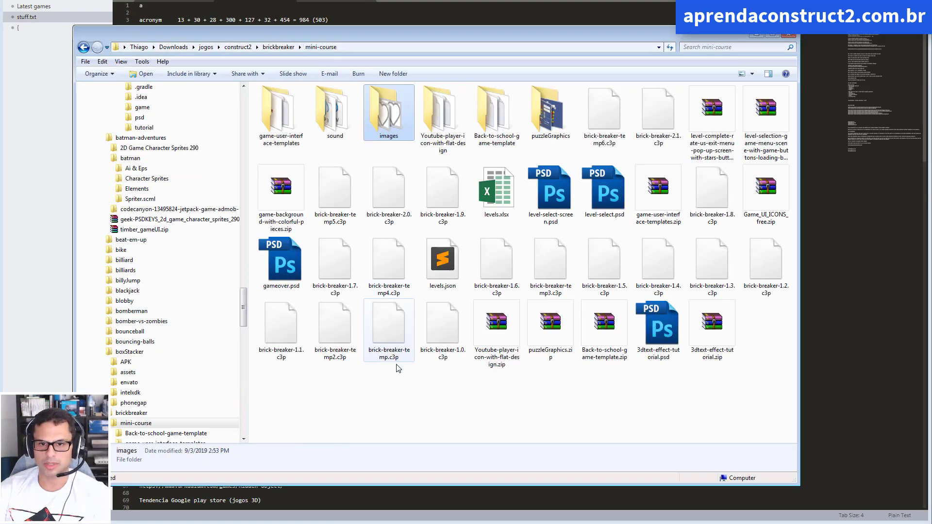
double_click(443, 275)
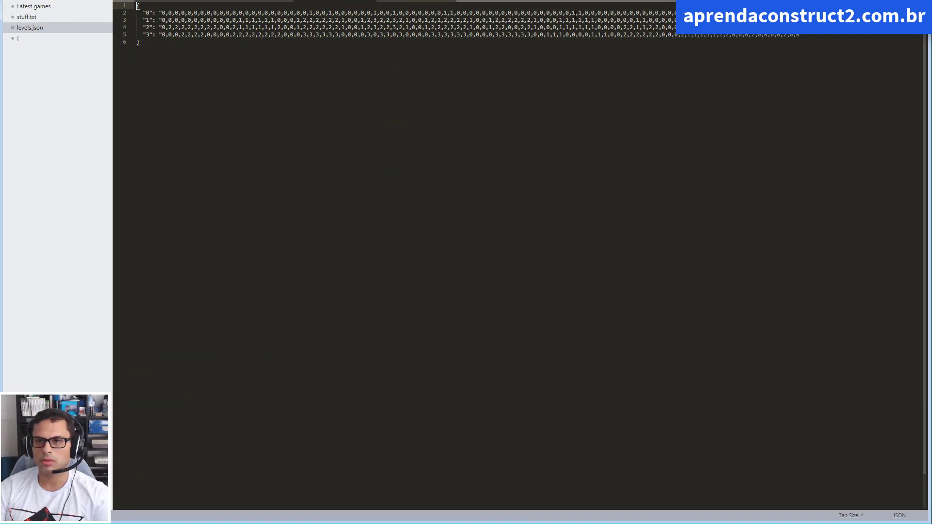
click(331, 355)
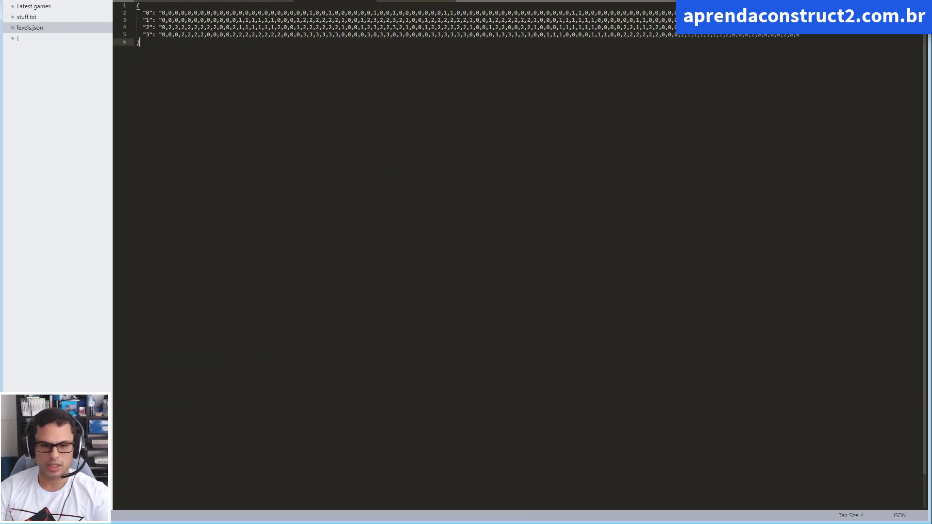
key(alt+Tab)
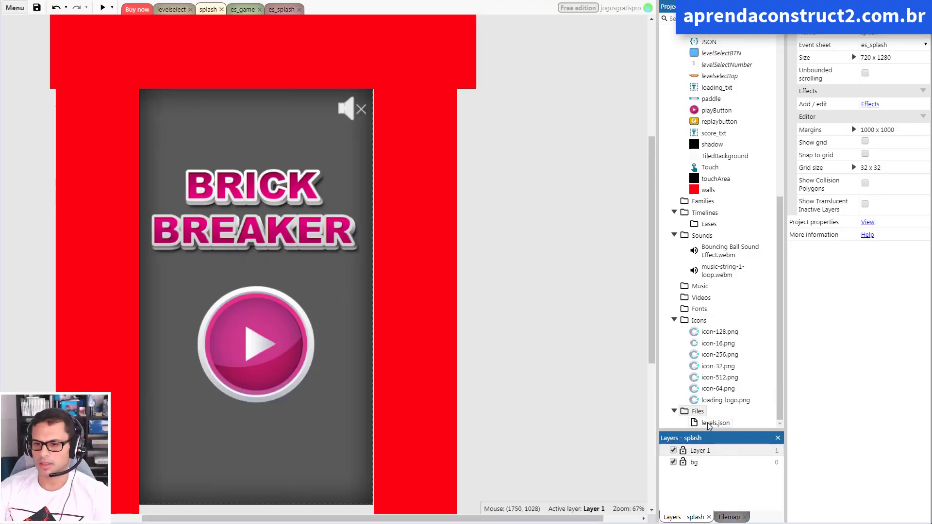
Through the Files right-click menu, import levels.json and confirm Replace over the existing copy
right_click(710, 426)
click(728, 431)
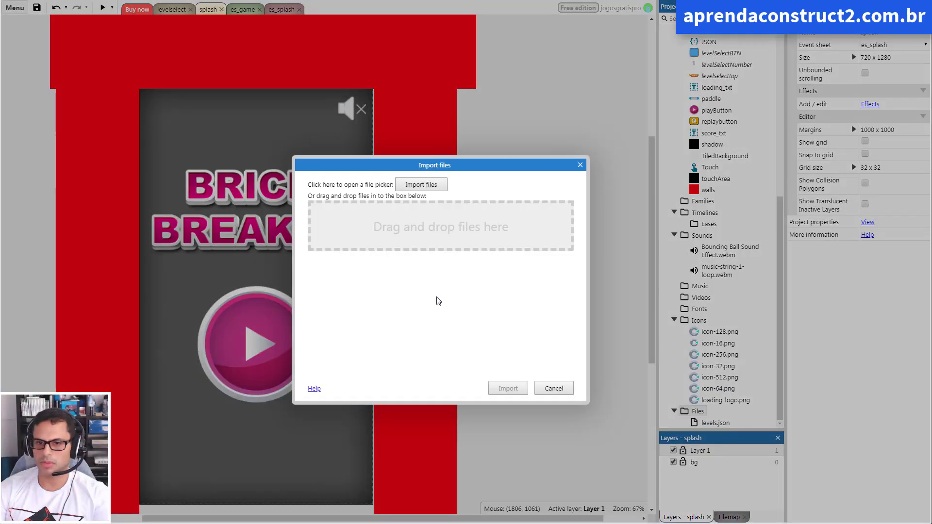
click(421, 185)
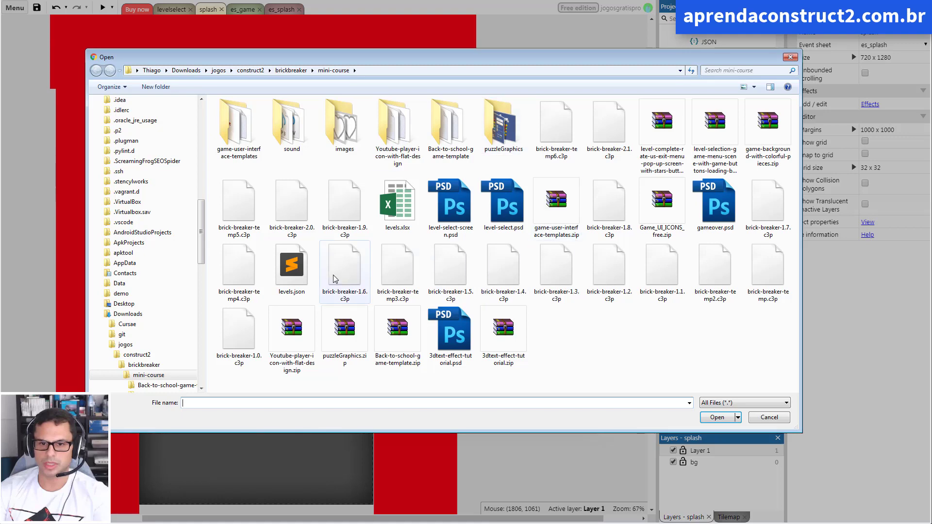
double_click(292, 268)
click(508, 389)
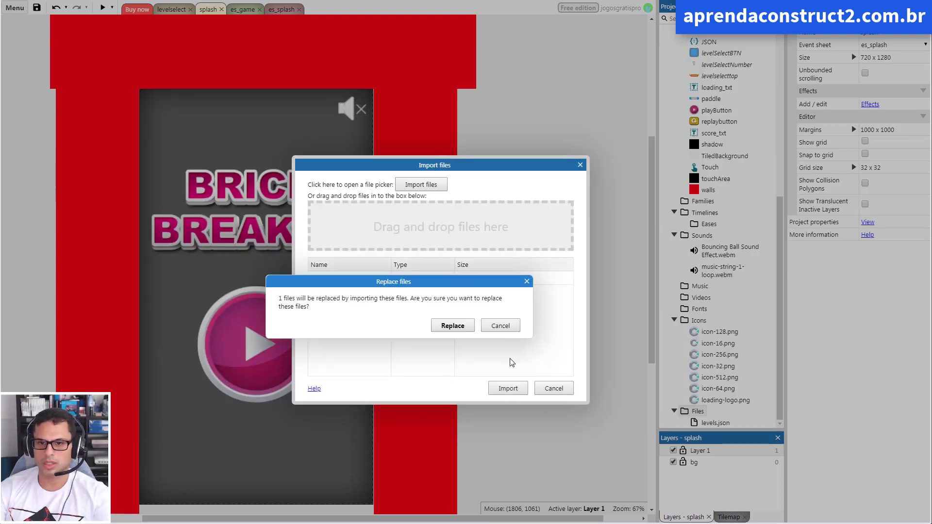
click(463, 330)
click(112, 7)
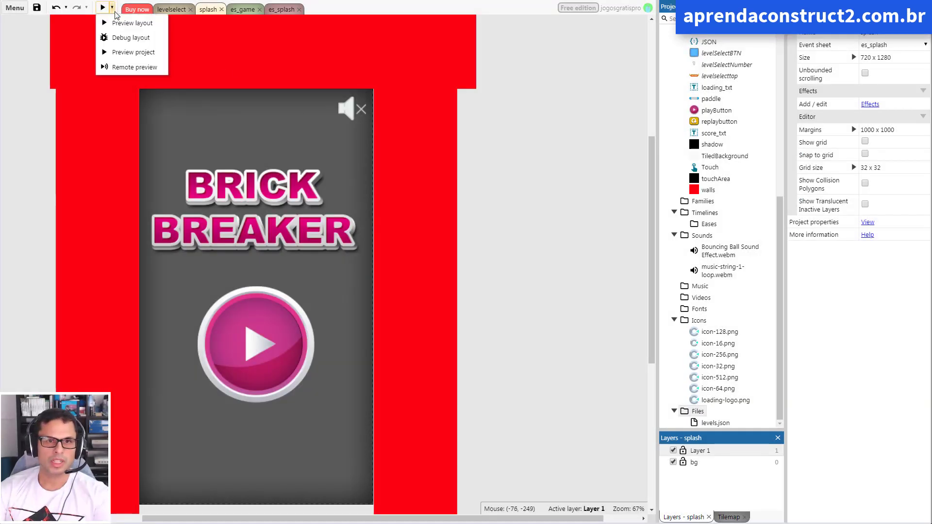
click(131, 38)
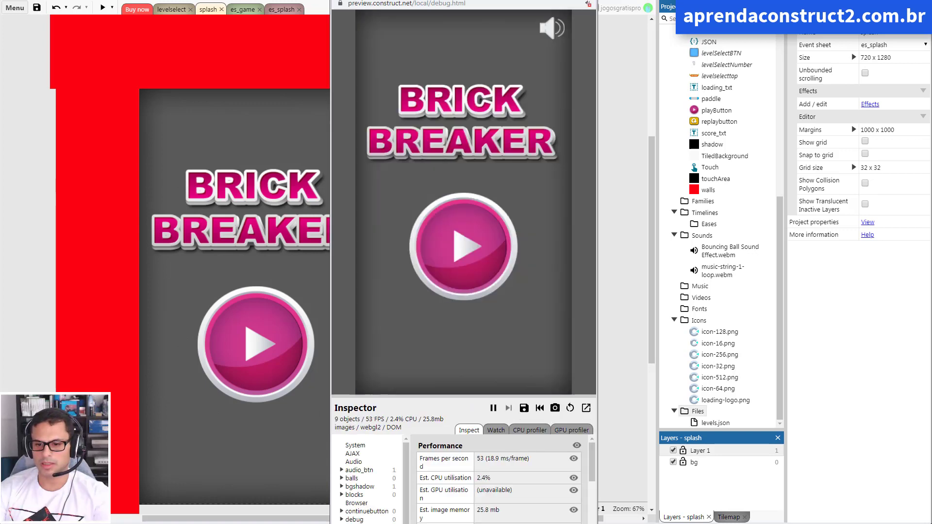
drag(778, 461, 831, 497)
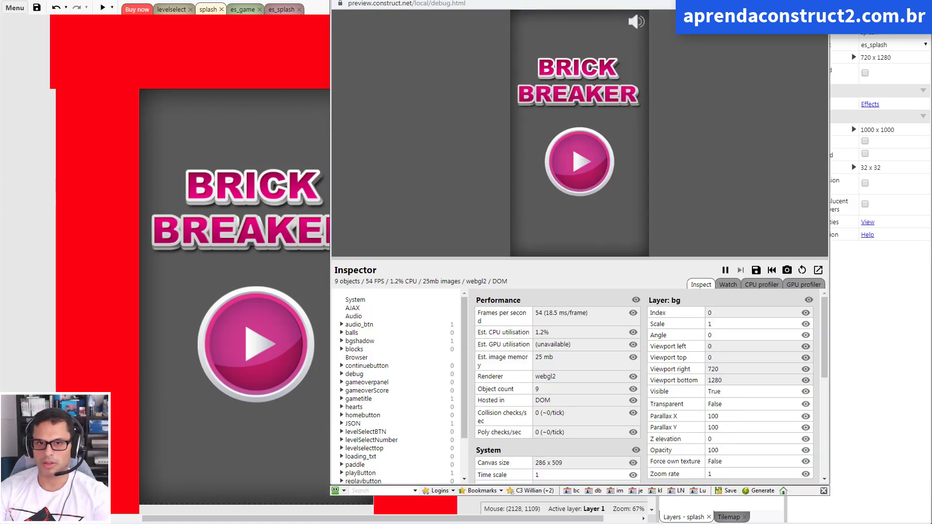
drag(624, 7, 385, 8)
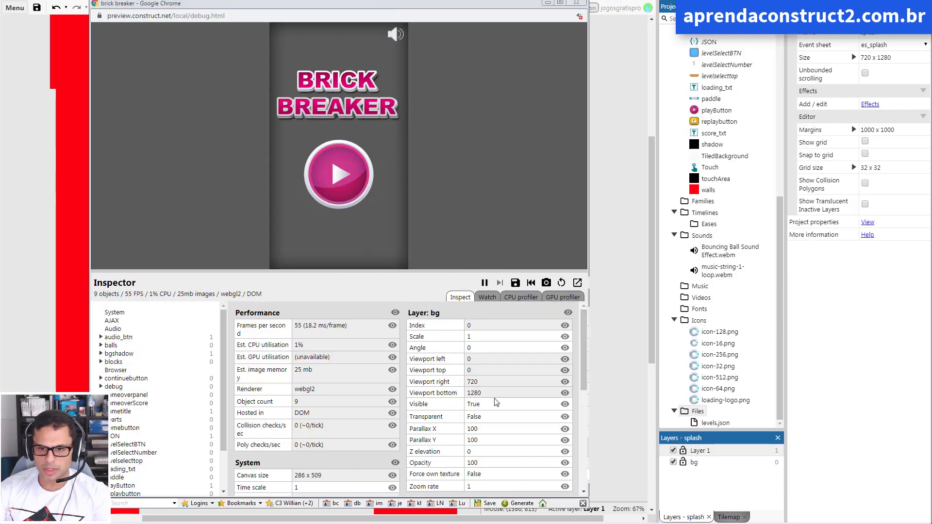
drag(584, 372, 584, 453)
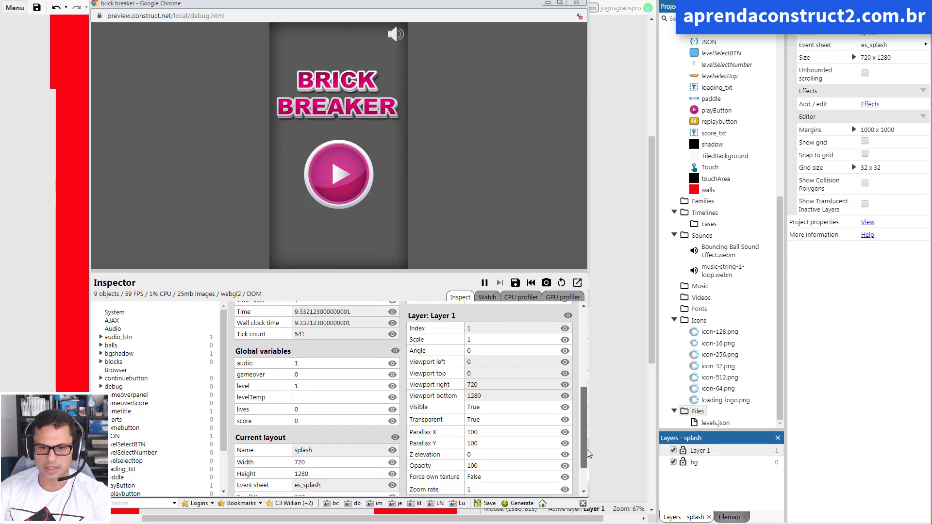
click(329, 173)
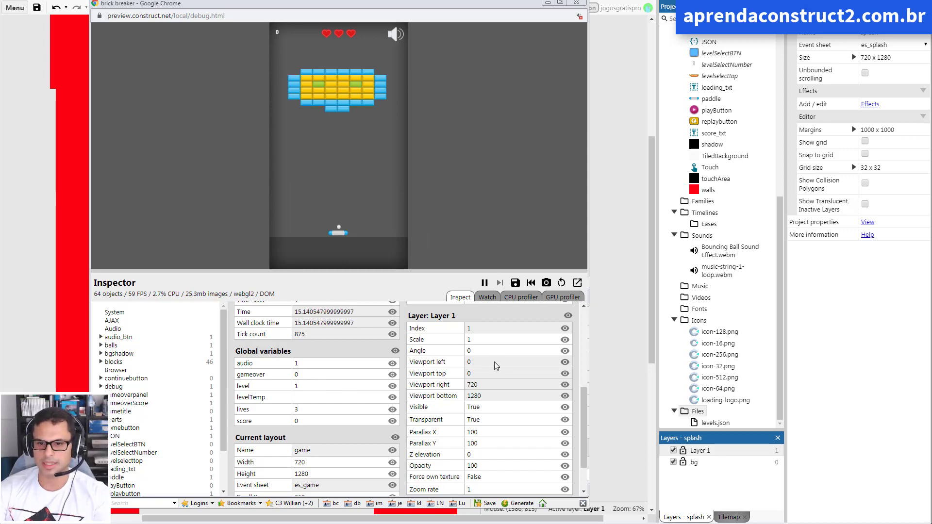
click(576, 2)
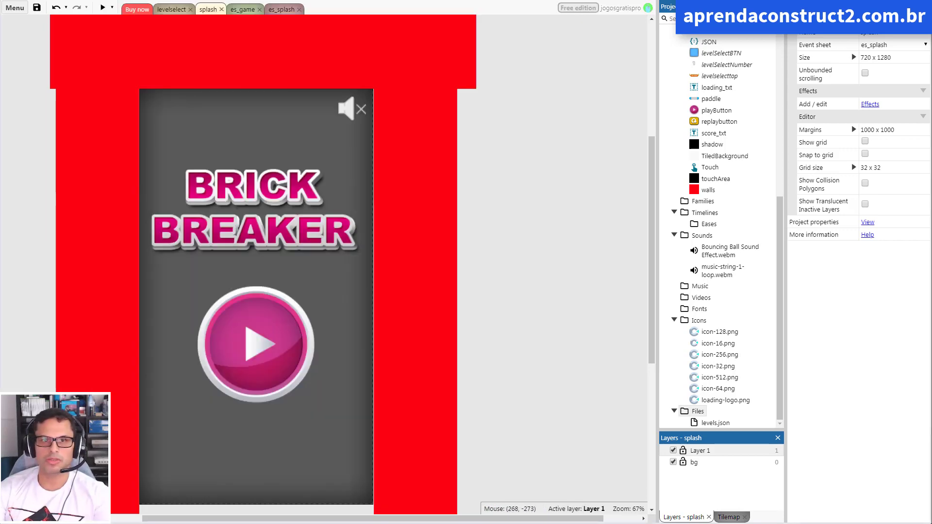
click(245, 10)
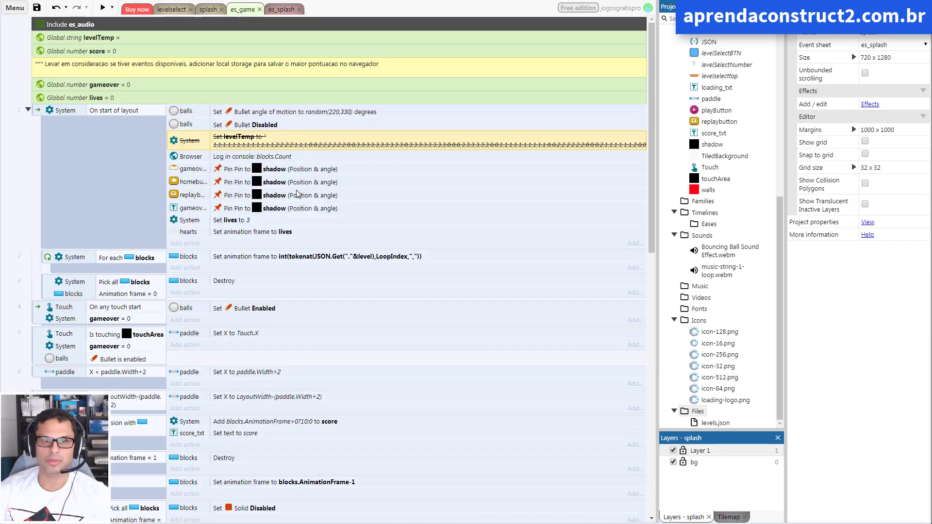
click(779, 51)
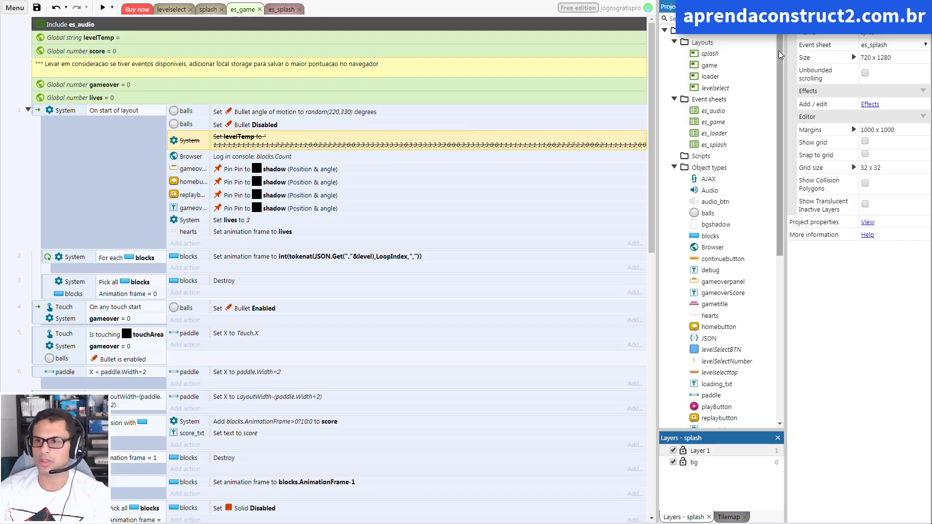
click(708, 68)
click(292, 197)
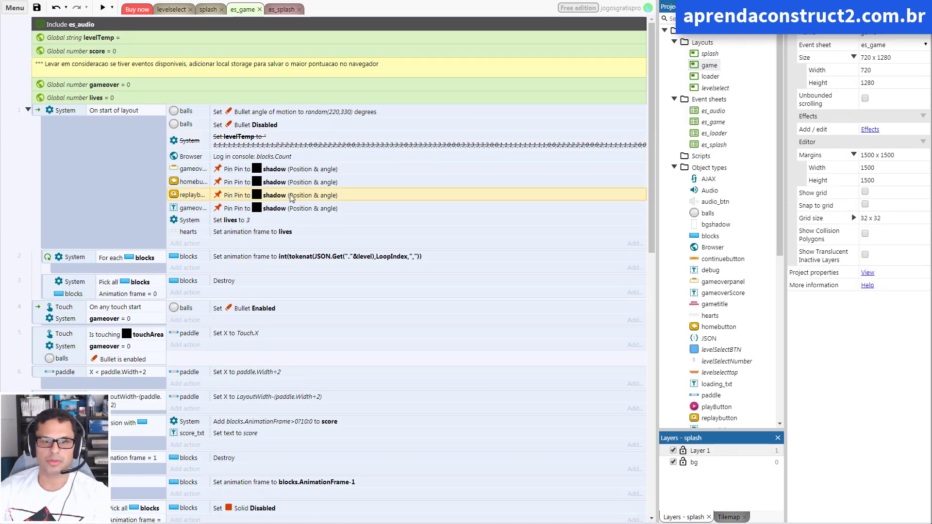
click(337, 259)
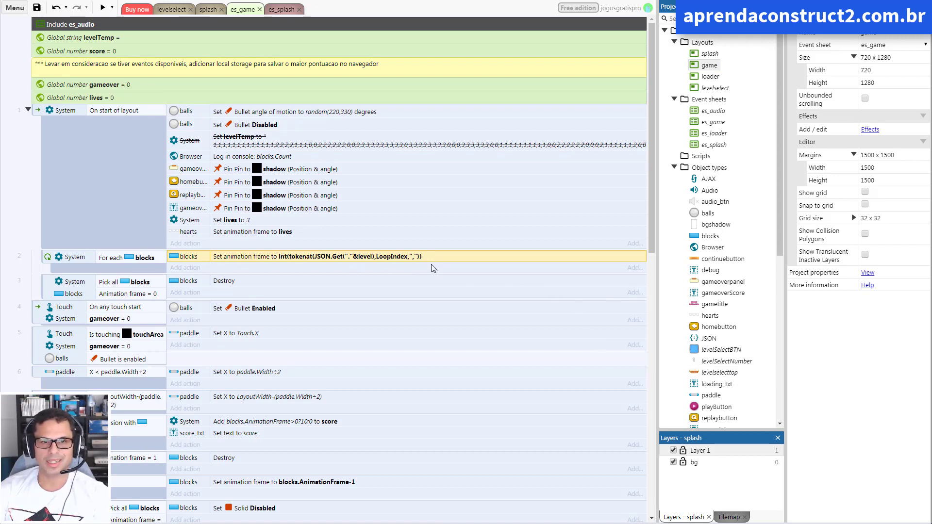
click(175, 10)
Change es_splash's Global number level initial value from 1 to 0, undoing the accidental description edit
click(208, 10)
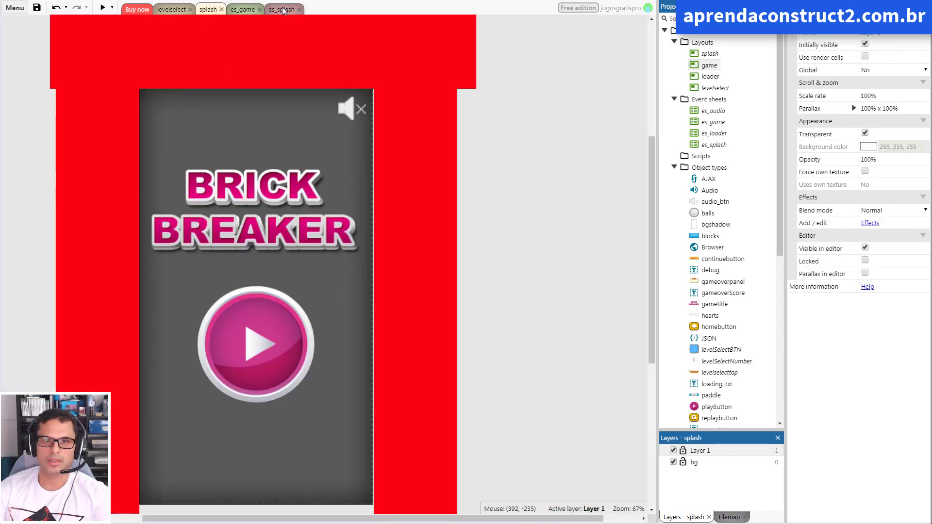
click(284, 10)
double_click(130, 25)
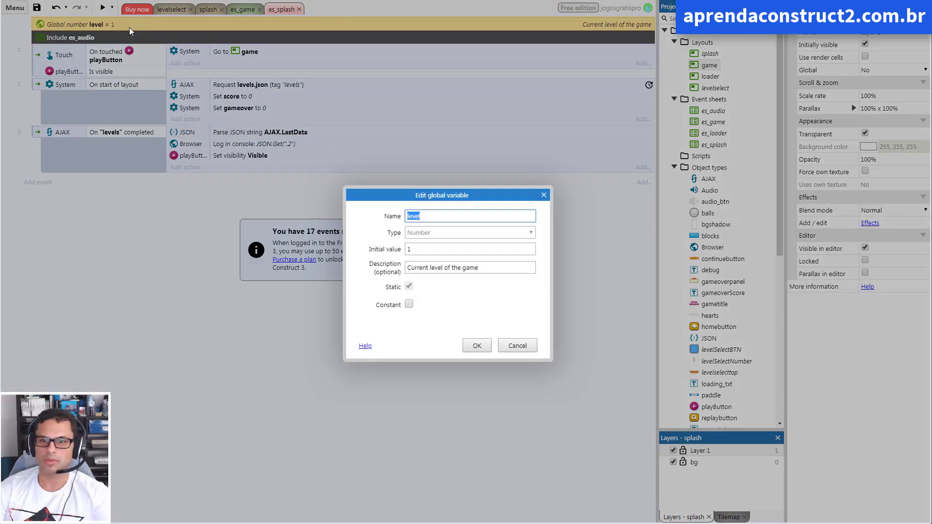
text(0)
key(Return)
key(ctrl+z)
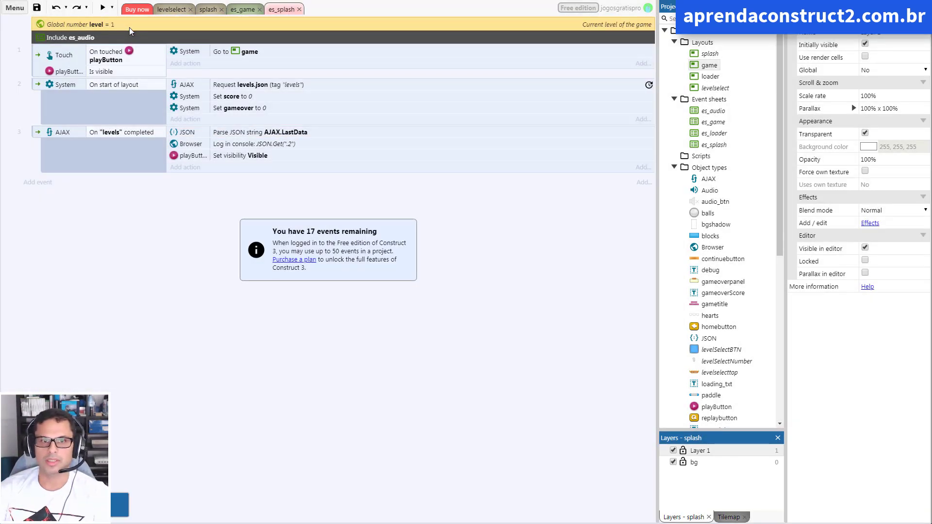
double_click(130, 28)
key(Tab)
key(Tab)
text(0)
key(Return)
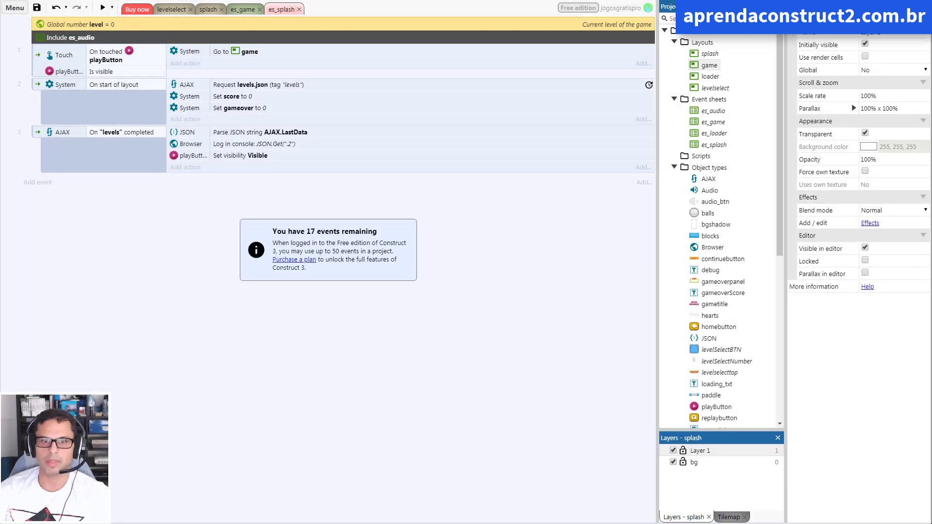
click(203, 10)
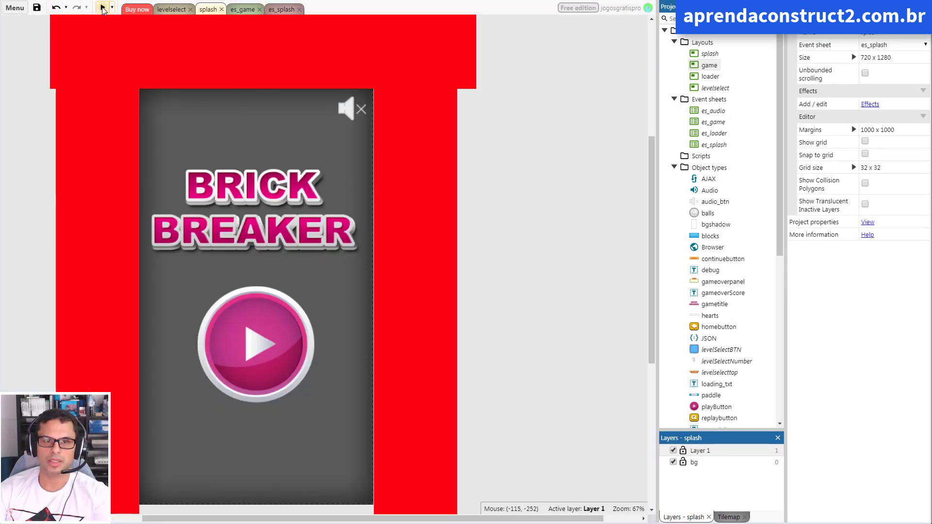
Preview the game from level 0 to show the small V-shaped blue brick level, then narrow the preview
click(103, 7)
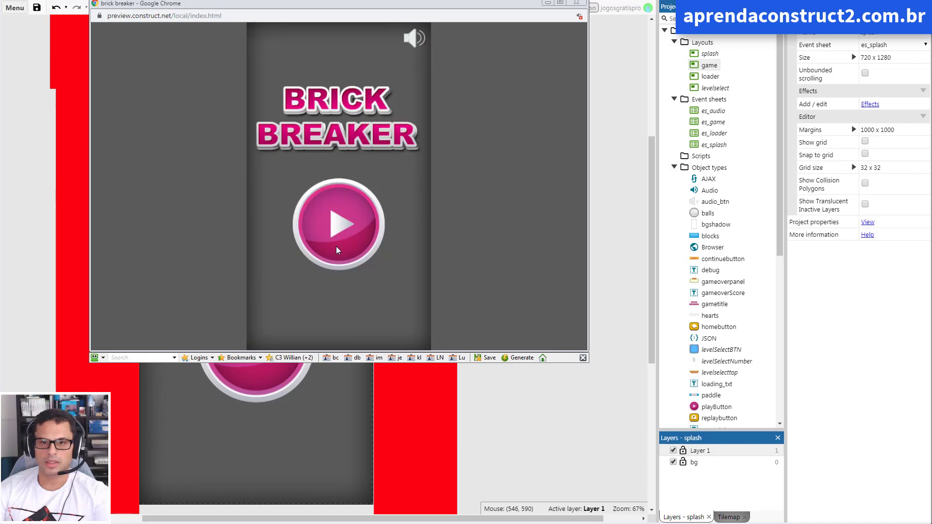
click(324, 225)
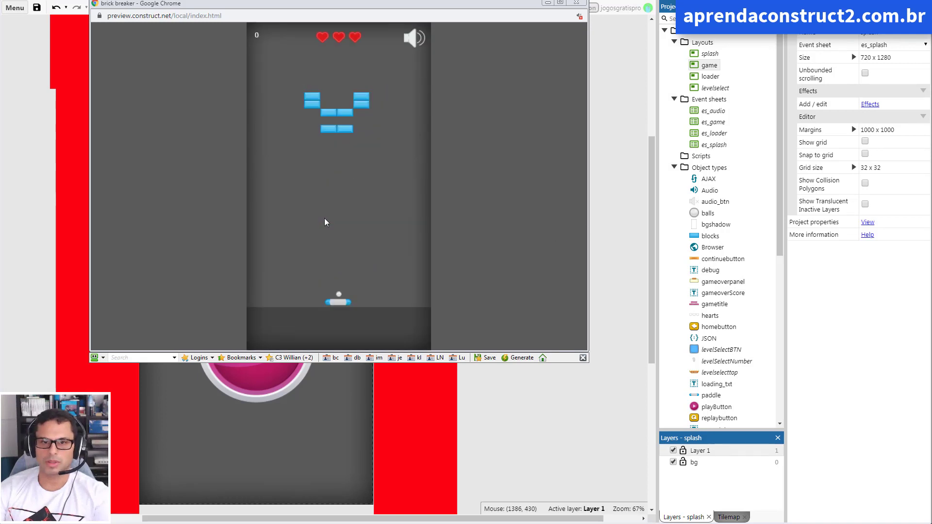
drag(90, 100, 427, 205)
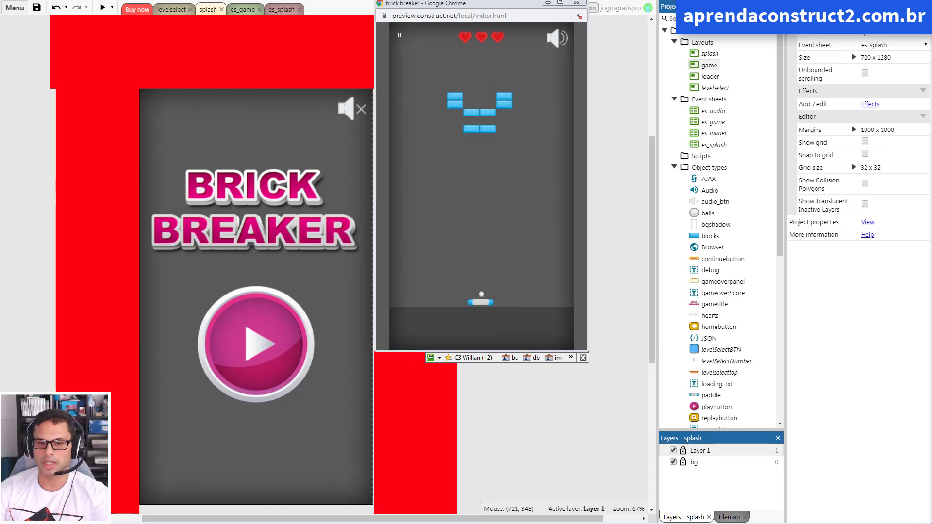
Review the four level rows in levels.json in Sublime Text, ending on the last row, then return to Construct
key(alt+Tab)
key(Up)
key(Up)
key(Up)
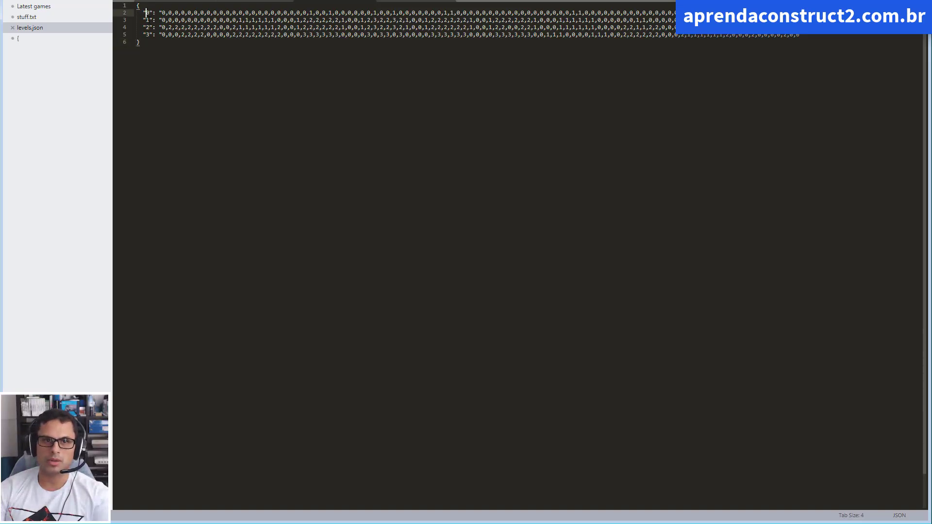
key(Down)
key(Down)
key(Down)
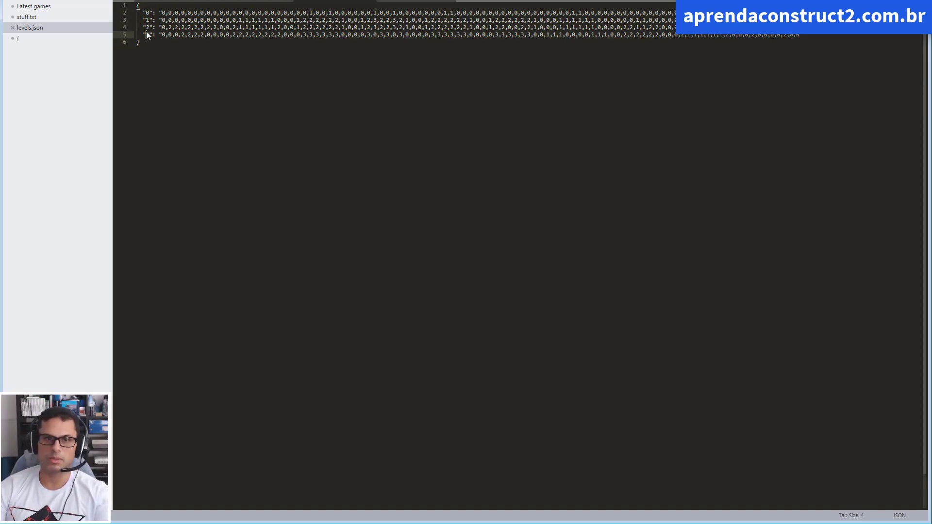
key(alt+Tab)
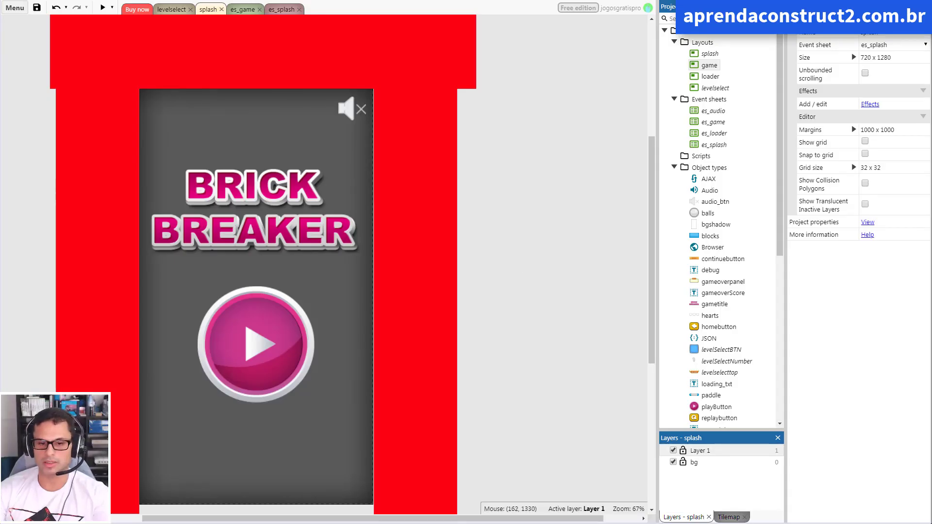
Preview with F5, fit the window around the game, and clear level one for a score of 80
key(F5)
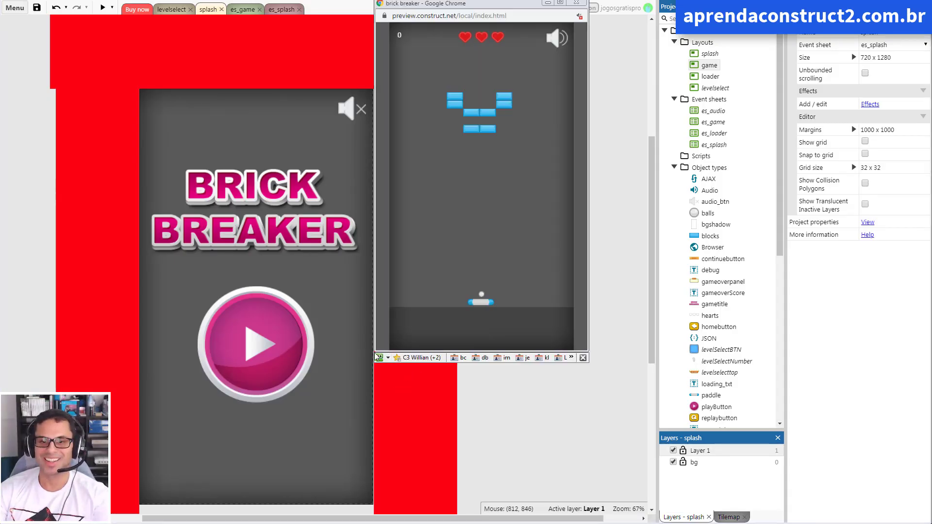
drag(376, 352, 290, 464)
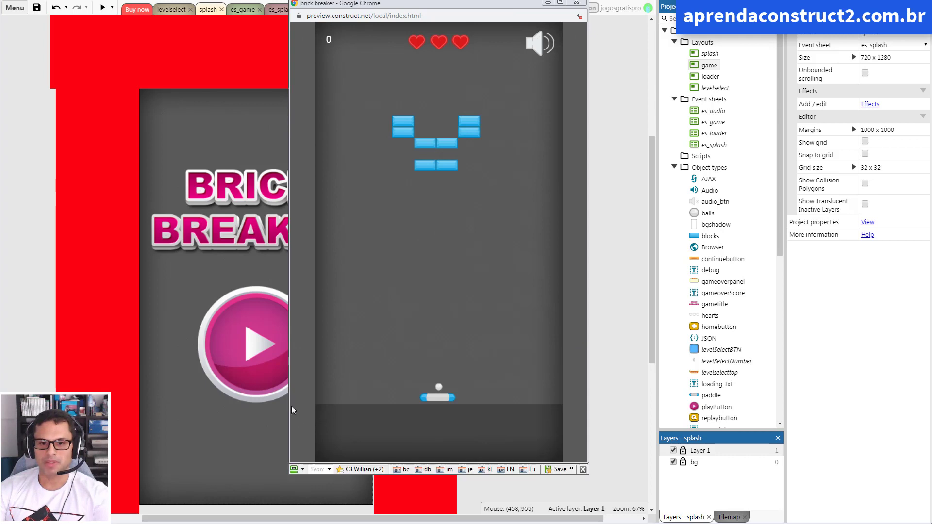
drag(292, 406, 333, 407)
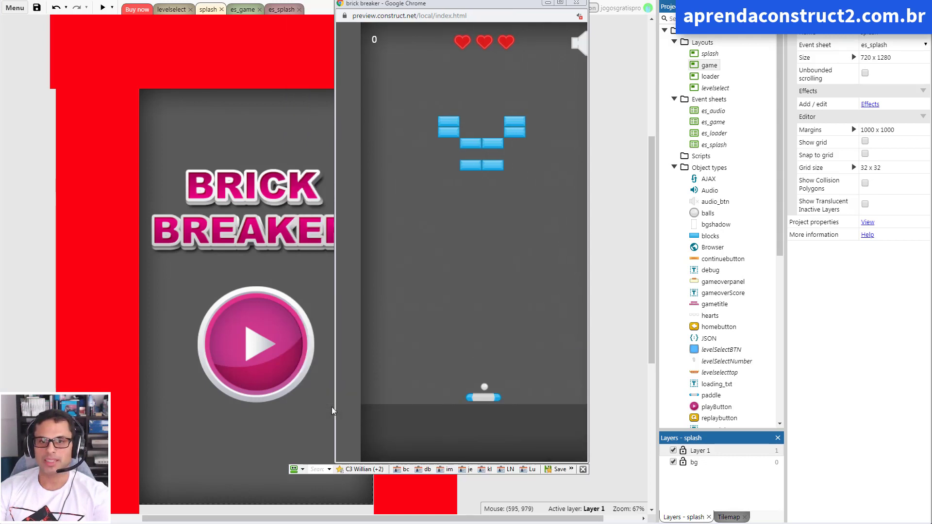
click(464, 429)
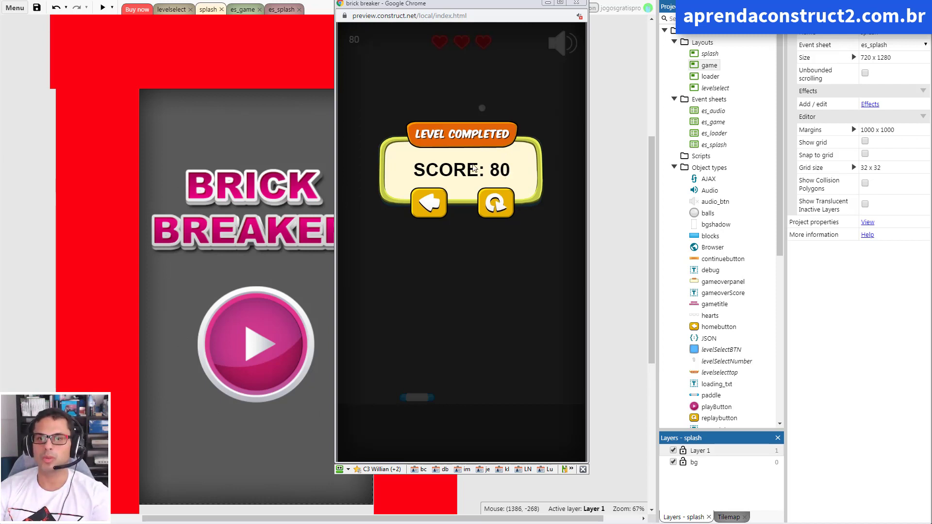
On es_game, review the blocks.Count = 0 event: show home button, gameover to 1, panel frame 1
click(576, 3)
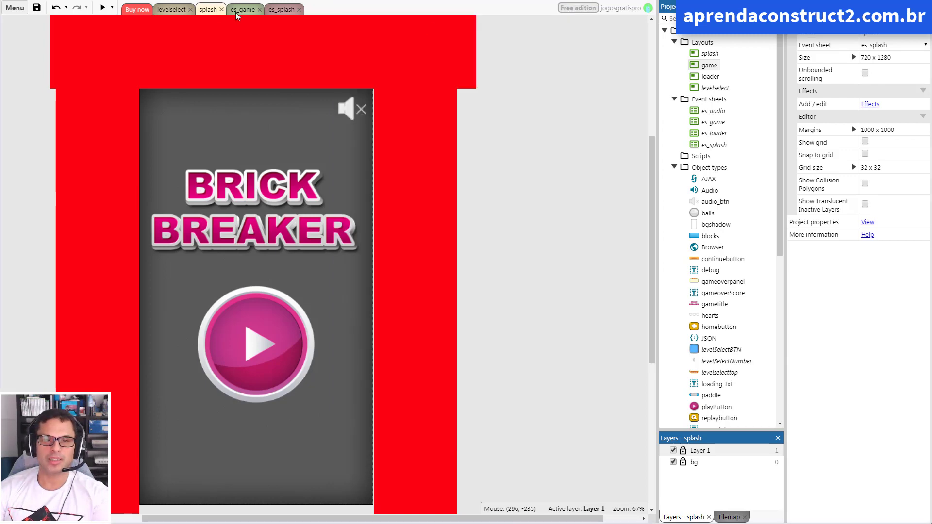
click(241, 7)
scroll(138, 248, down, 5)
scroll(120, 323, up, 3)
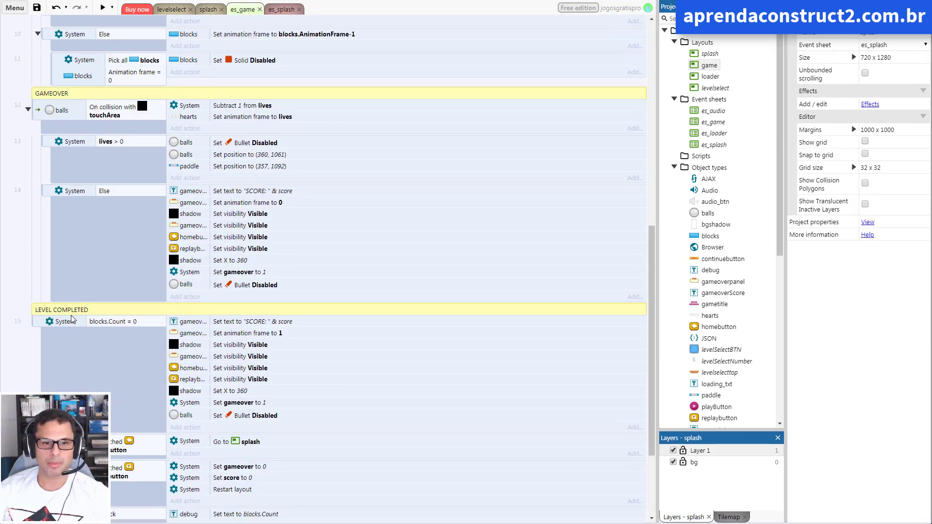
scroll(79, 325, down, 3)
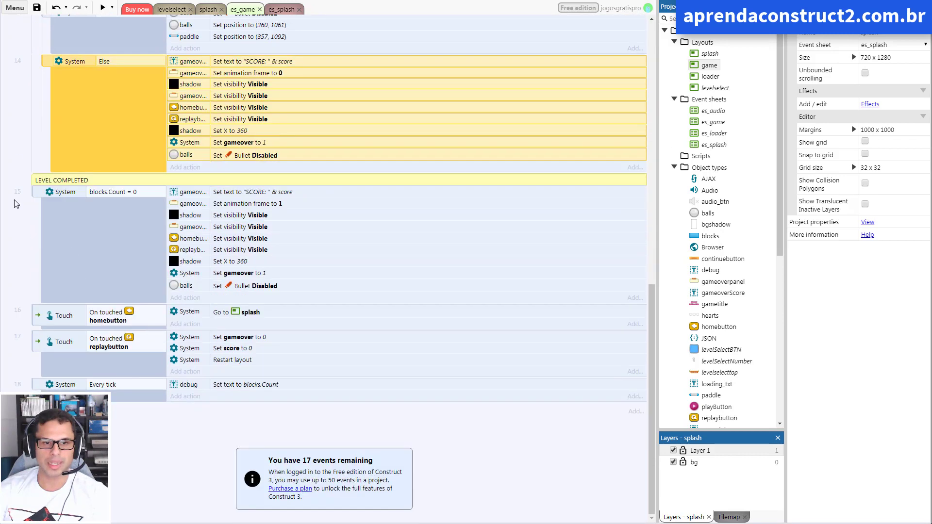
click(121, 192)
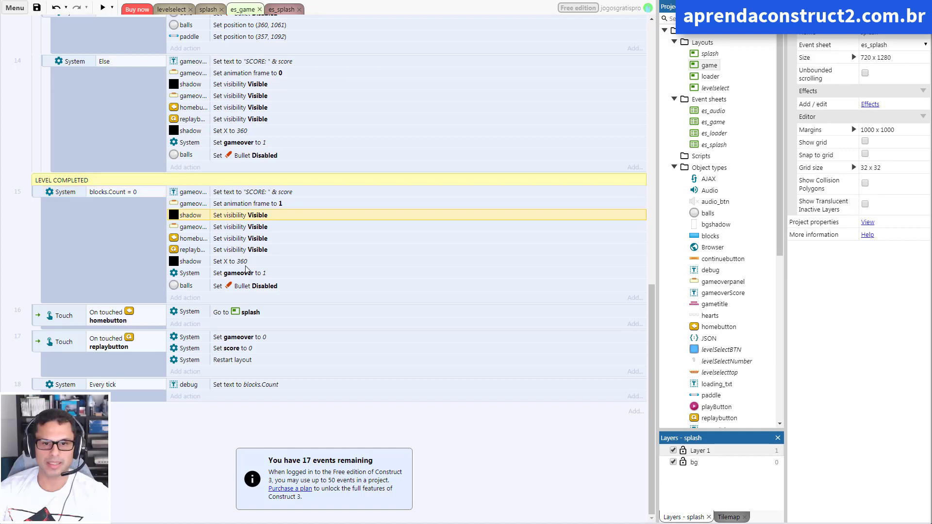
click(250, 240)
click(237, 274)
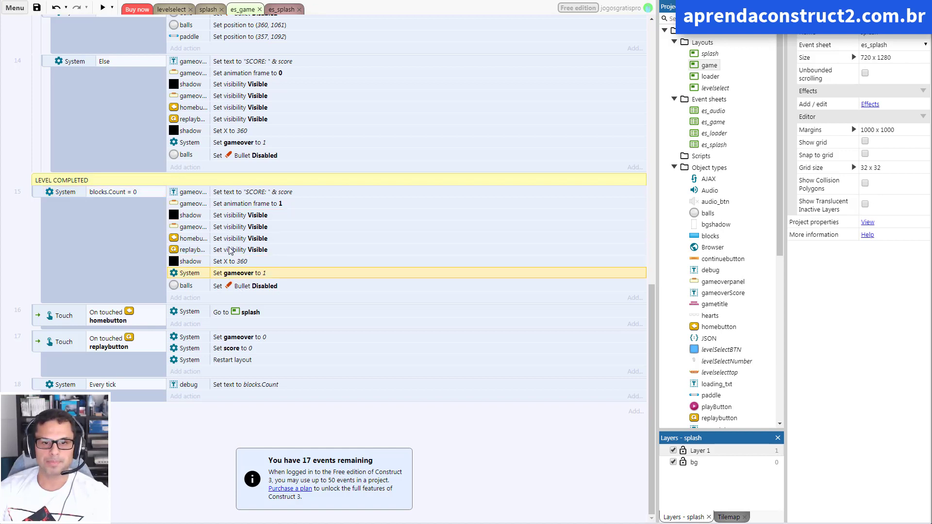
click(247, 206)
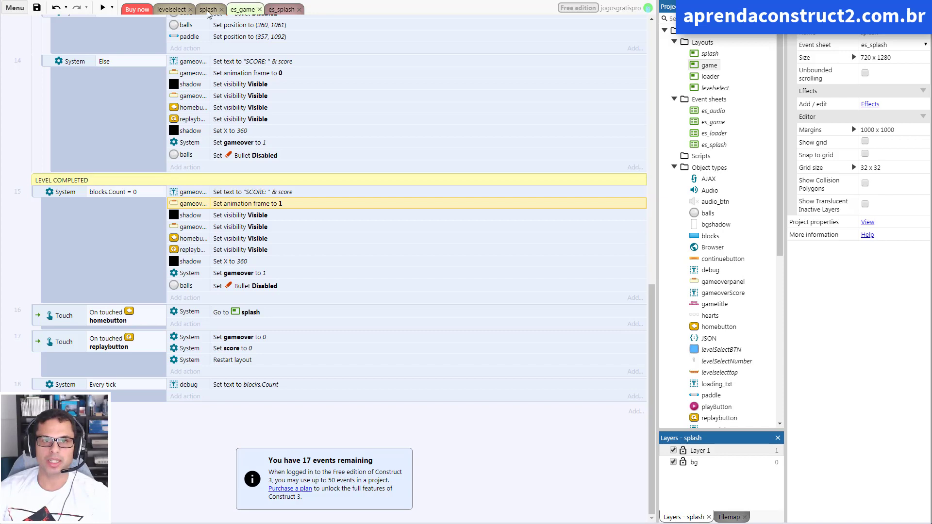
Open the game layout from the Project Bar
click(285, 10)
click(243, 10)
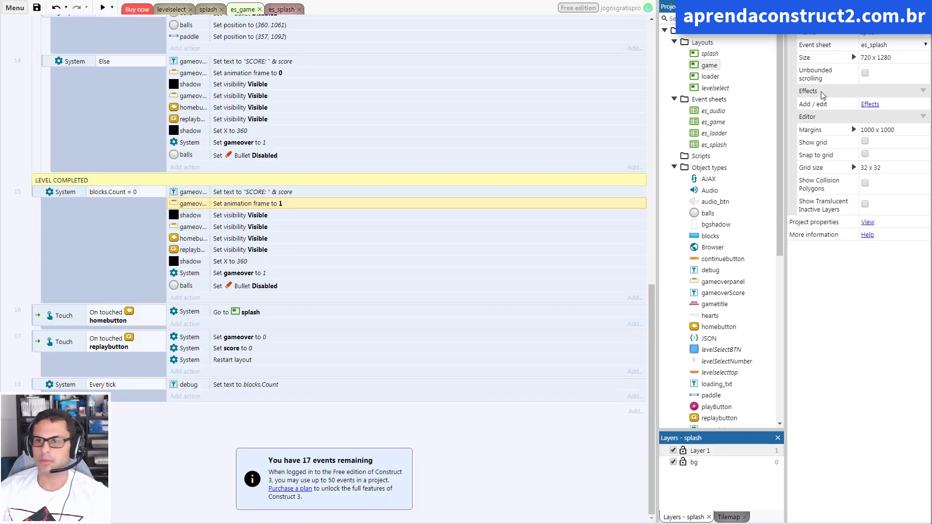
double_click(695, 66)
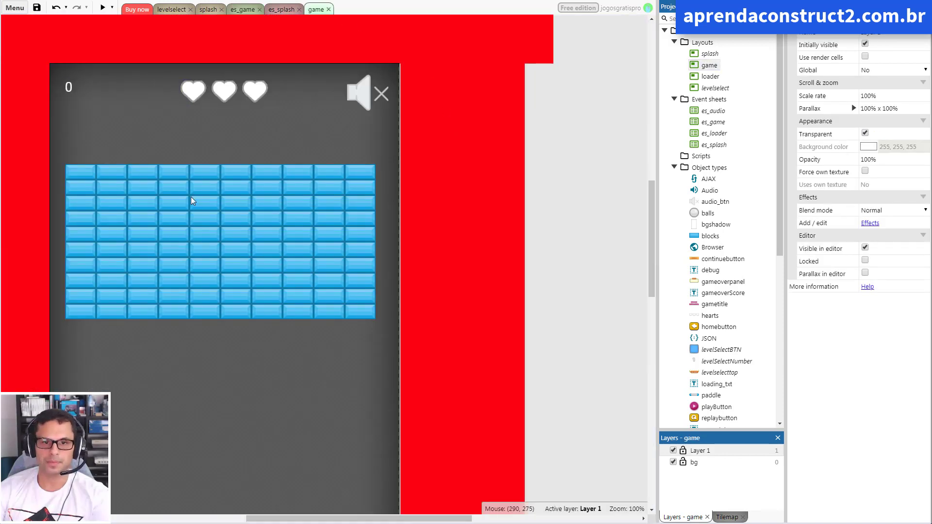
Inspect the gameoverpanel's animation frames, viewing its LEVEL COMPLETED frame
click(203, 203)
ctrl+scroll(199, 267, down, 3)
ctrl+scroll(198, 260, down, 2)
ctrl+scroll(198, 260, up, 1)
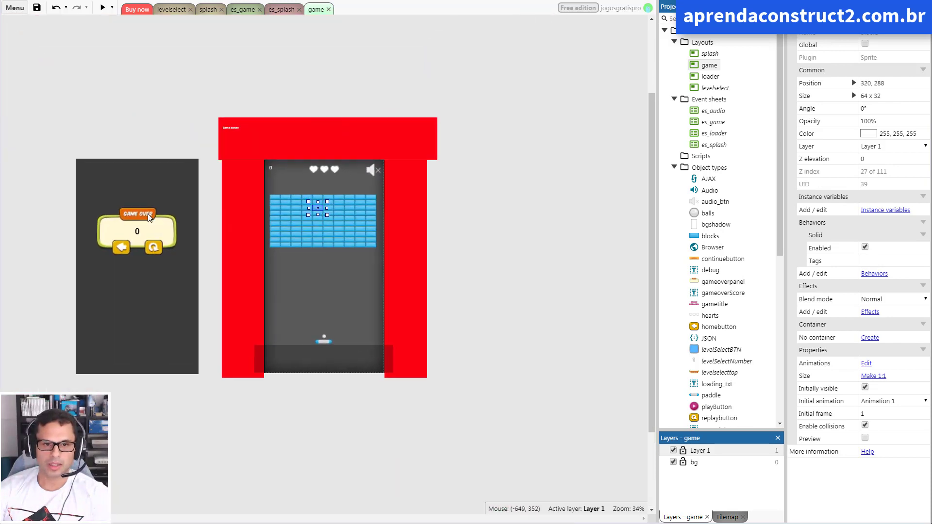
double_click(149, 218)
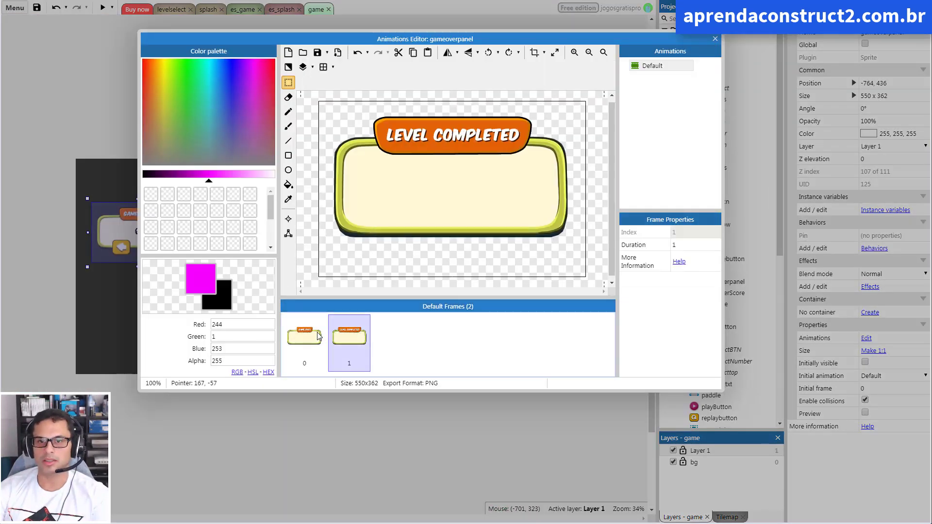
click(716, 39)
click(413, 248)
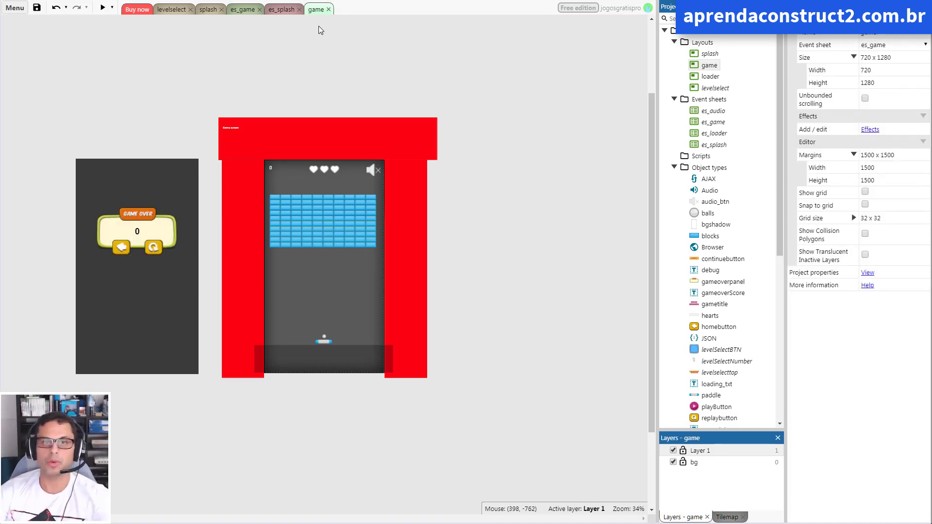
Cycle through the es_splash, es_game and splash tabs, ending on the game layout
click(279, 9)
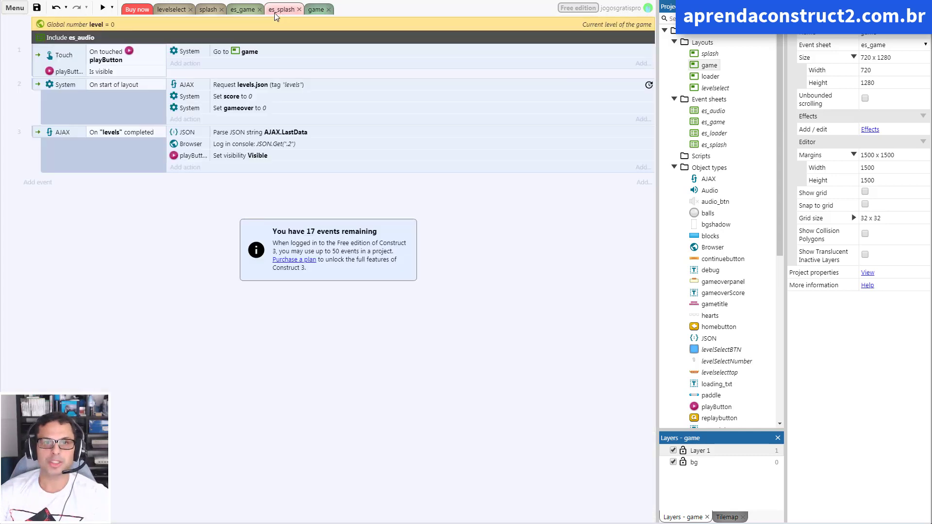
click(242, 10)
click(206, 10)
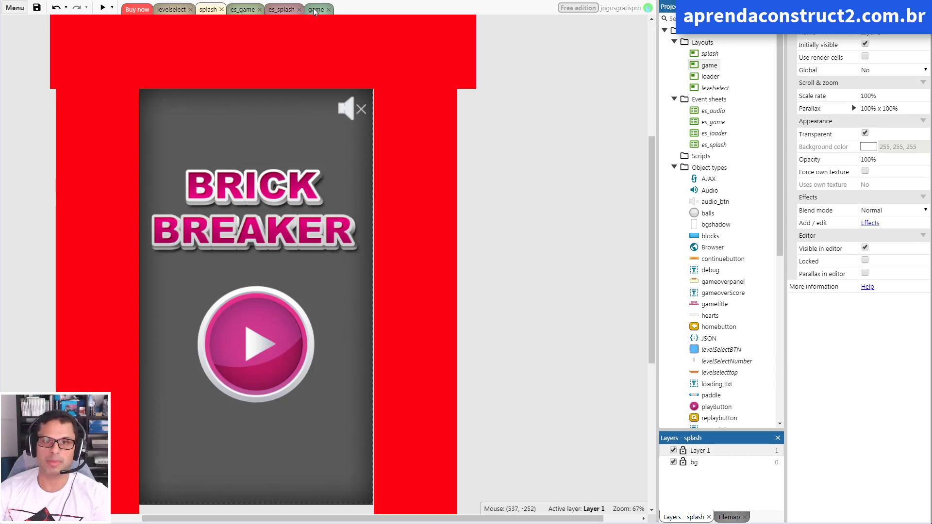
click(315, 9)
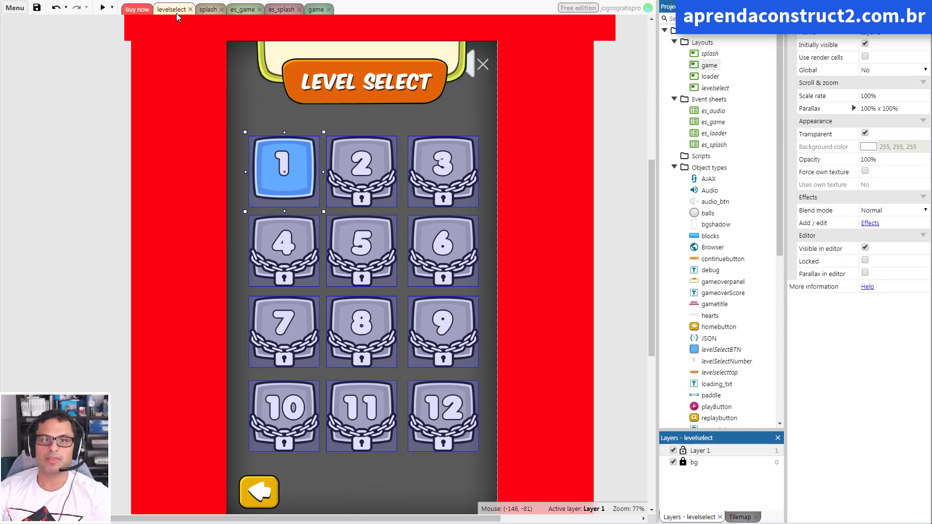
click(172, 10)
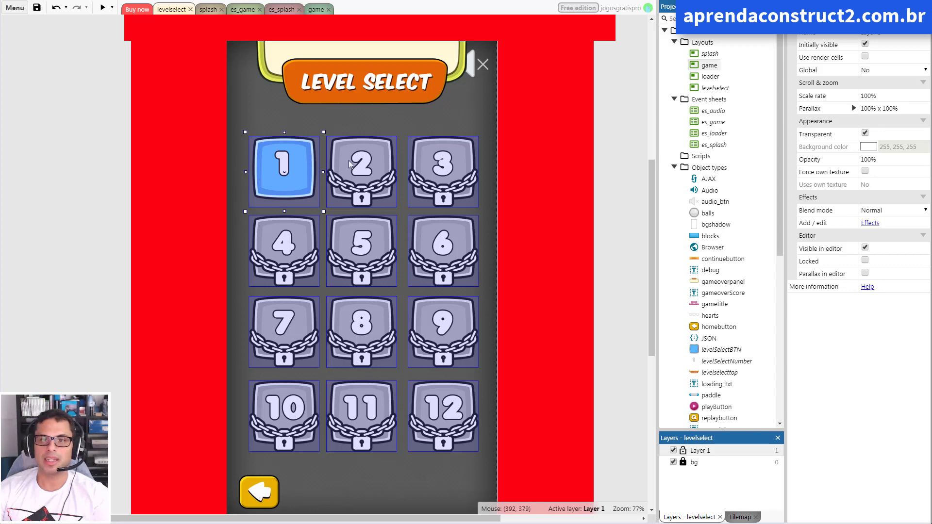
click(363, 166)
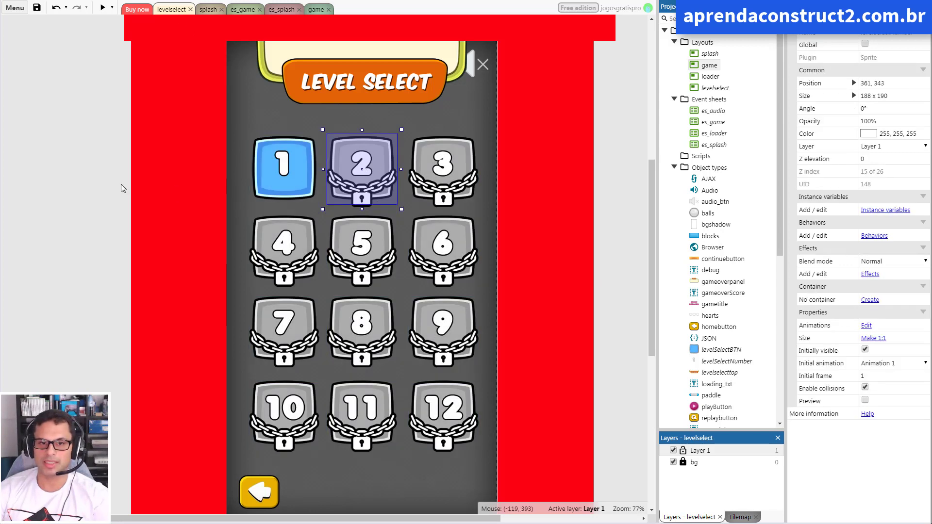
ctrl+scroll(310, 180, down, 2)
middle_drag(373, 159, 398, 218)
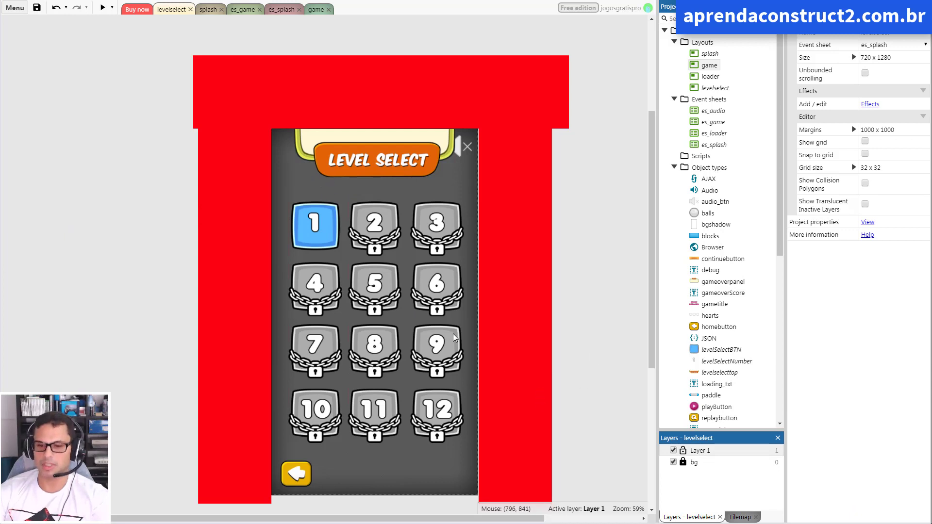
scroll(449, 332, down, 1)
scroll(445, 331, up, 1)
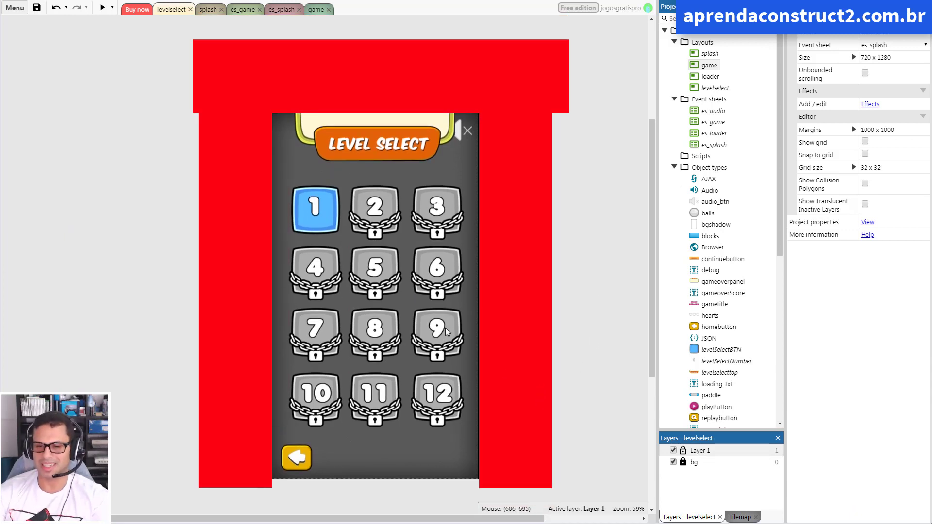
scroll(442, 168, down, 1)
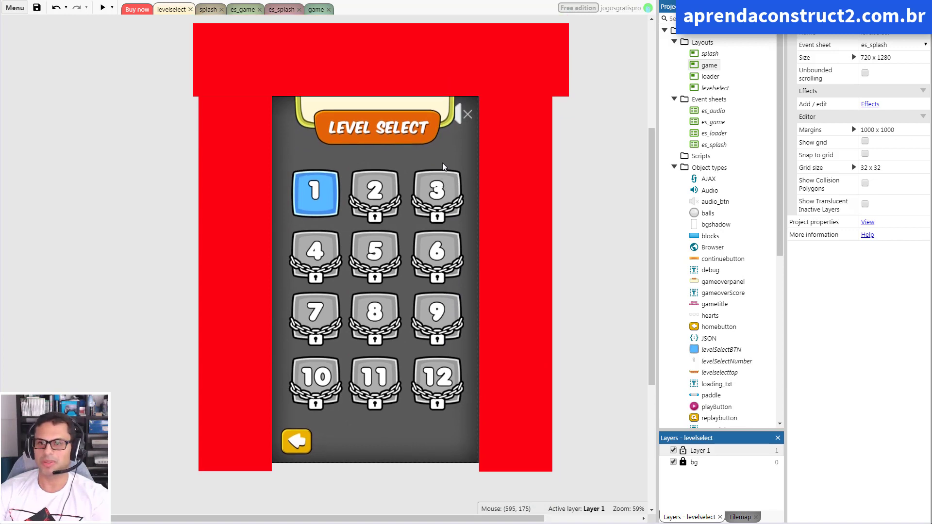
scroll(442, 165, up, 1)
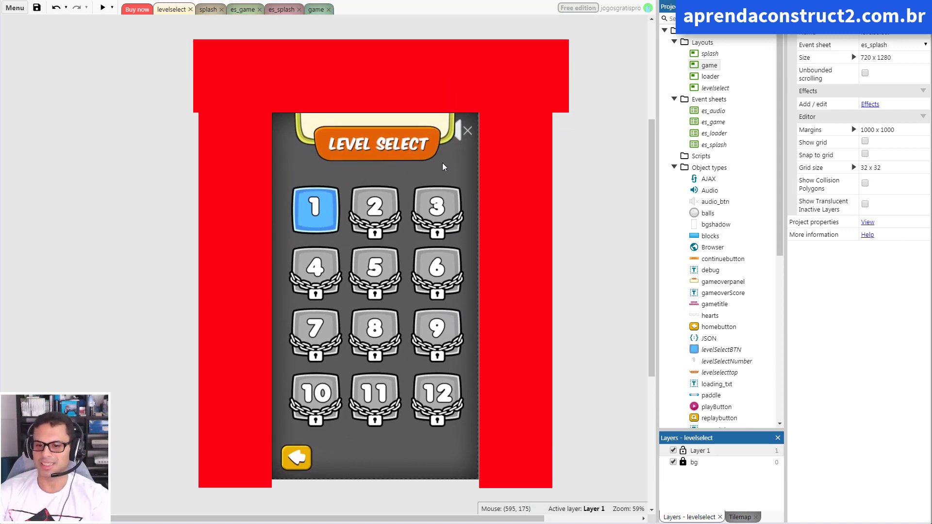